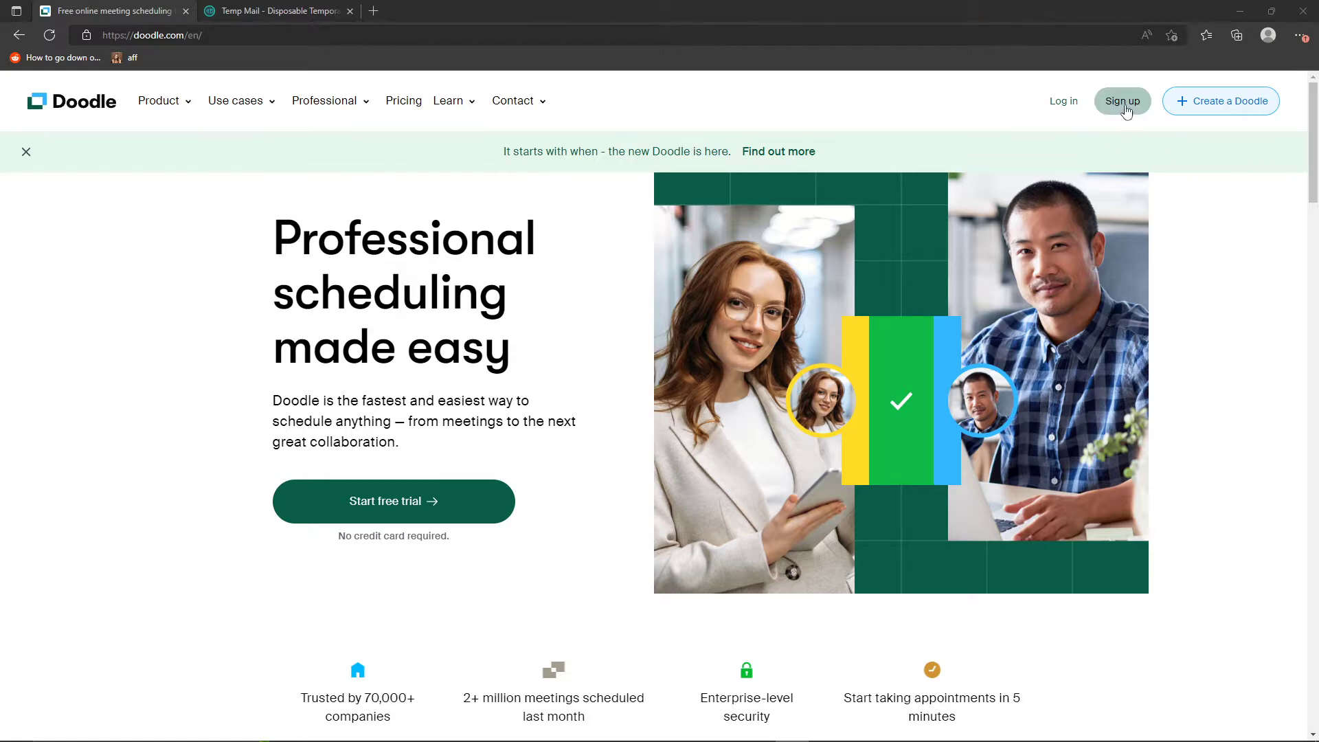
- Start signing up for a Doodle account with the temporary e-mail address copied from Temp Mail
left_click(1125, 110)
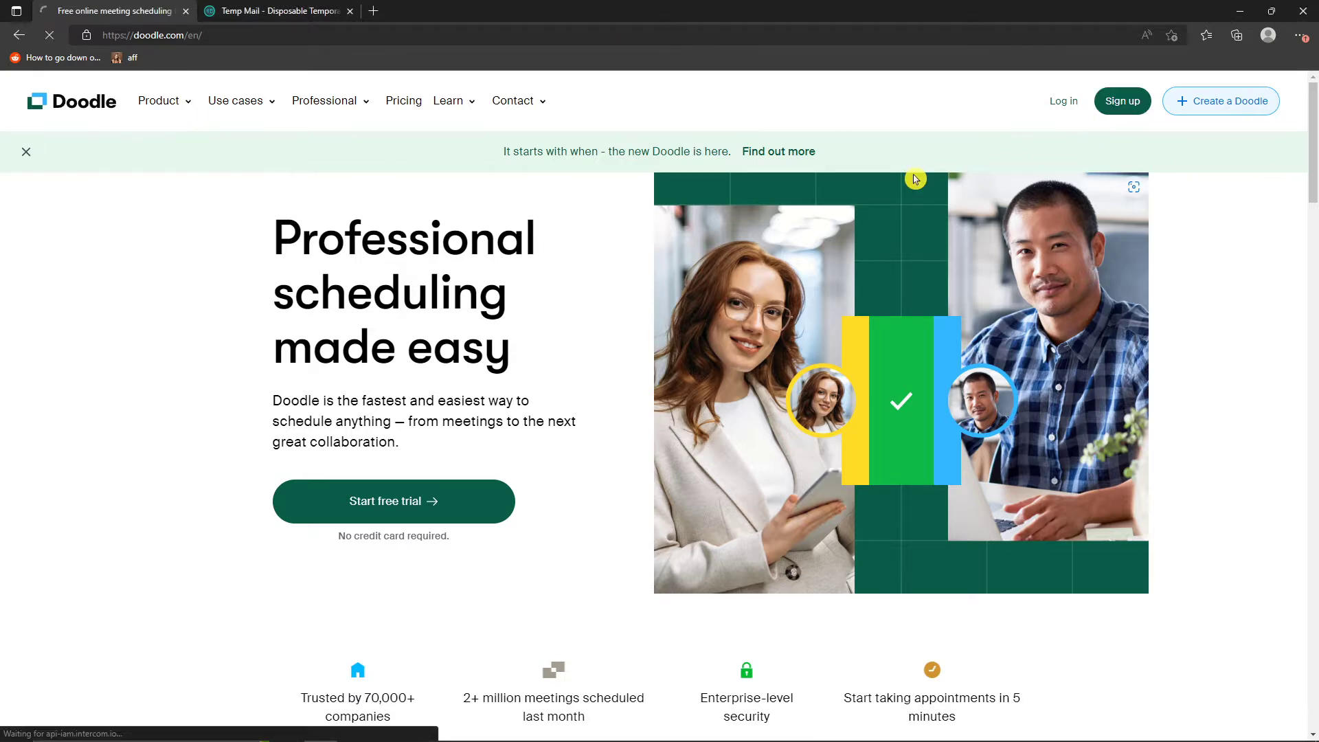
left_click(739, 303)
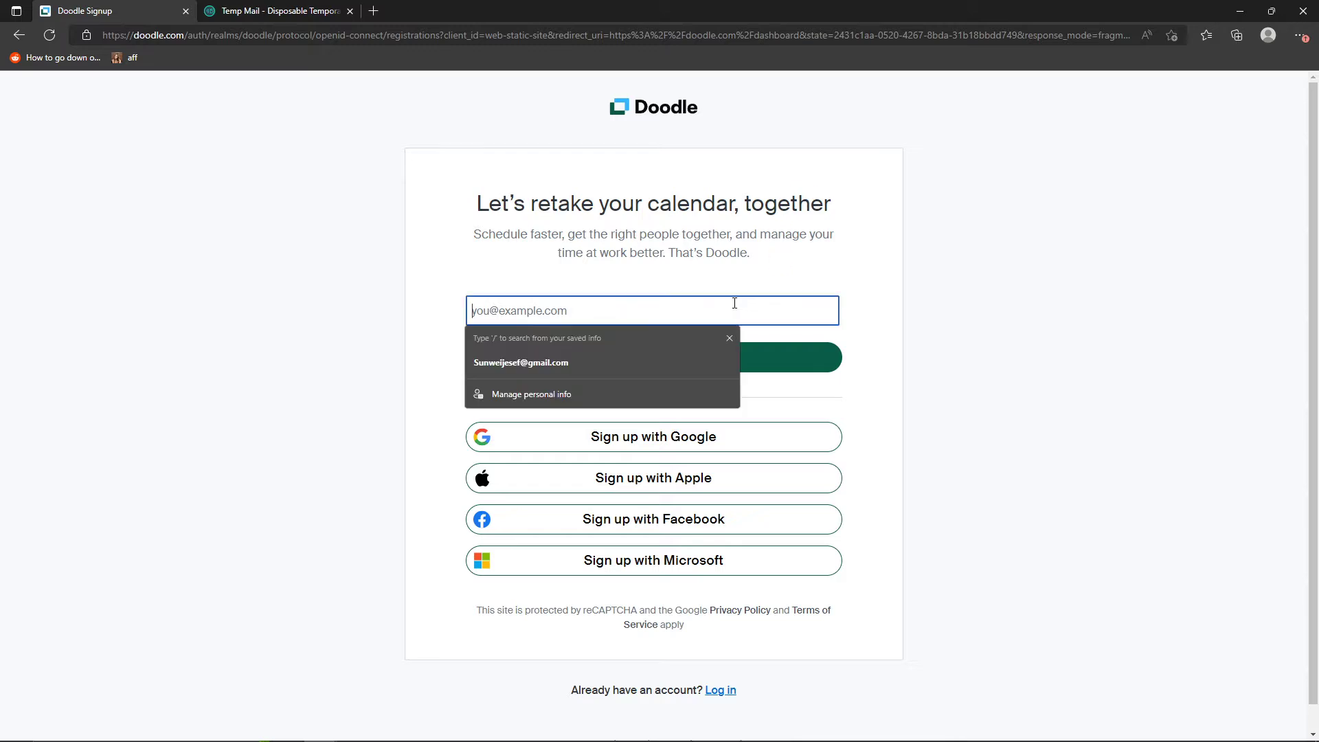
left_click(251, 9)
left_click(793, 213)
left_click(66, 6)
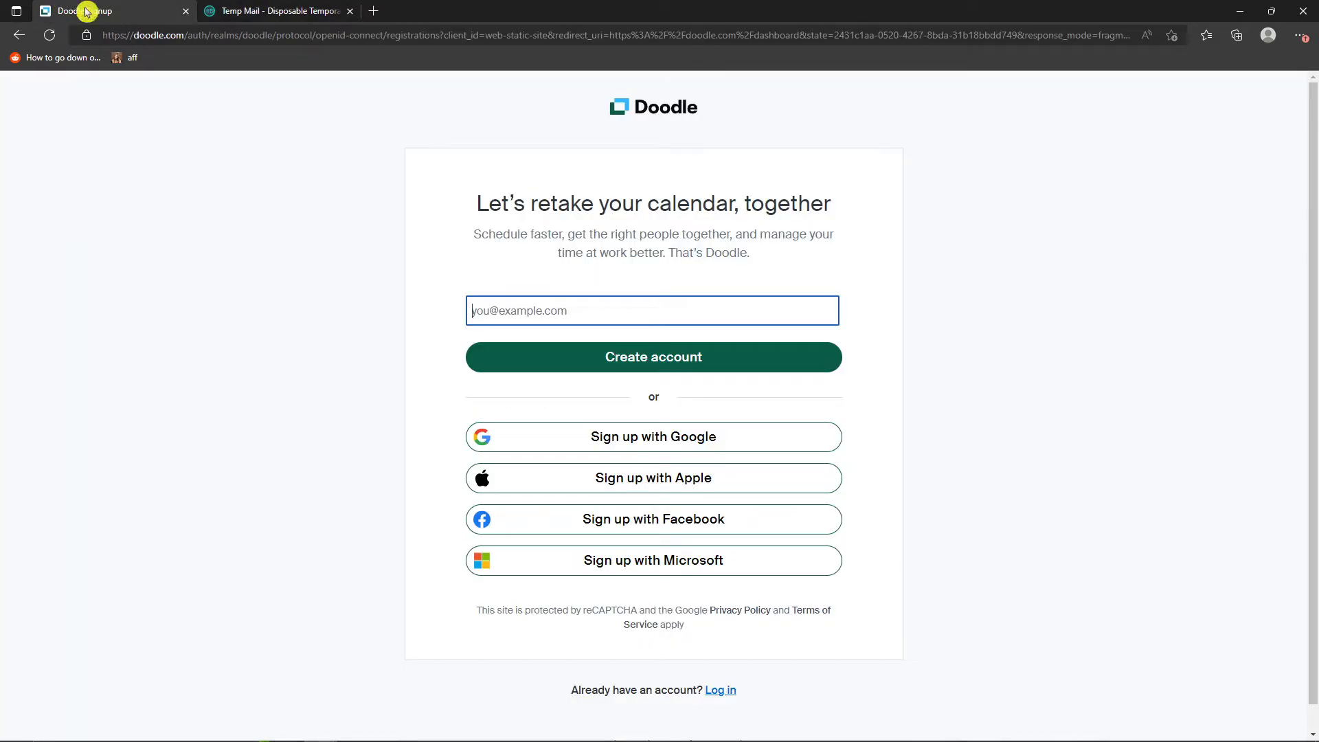
key("ctrl+v")
left_click(790, 368)
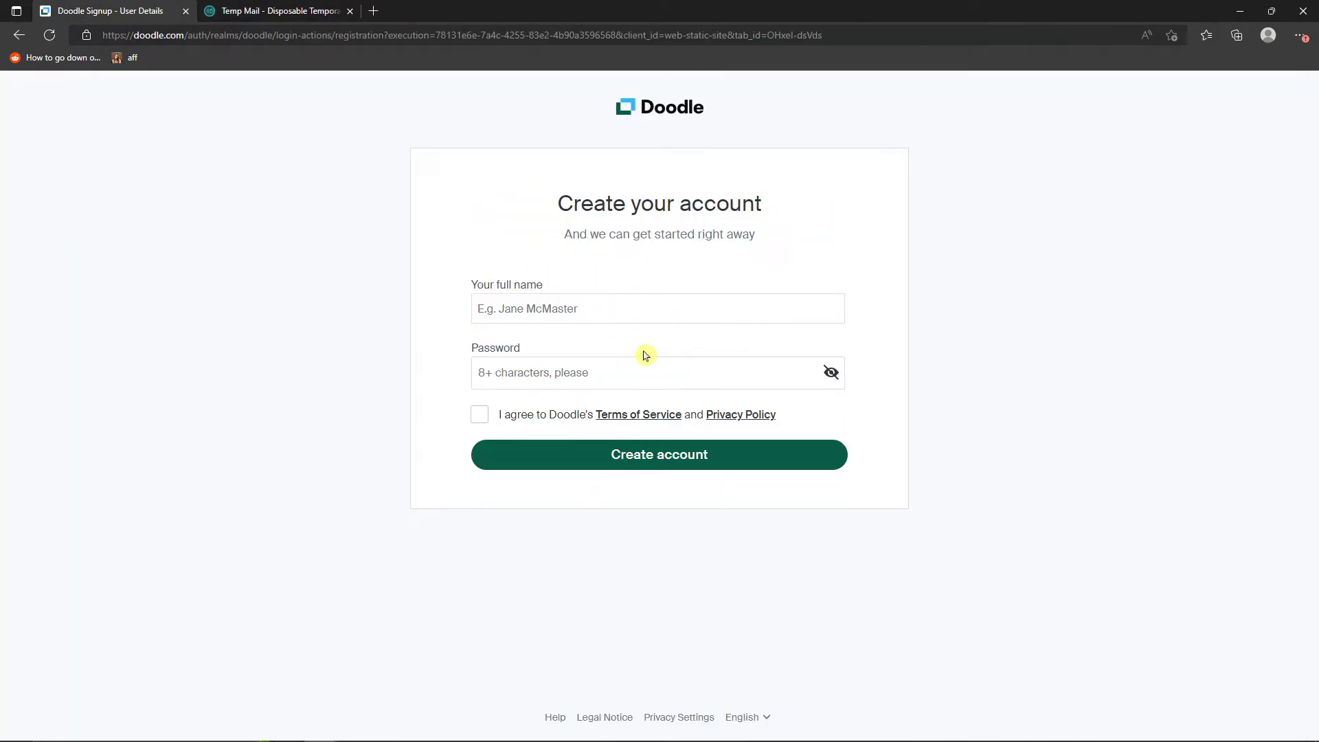
- Create the account with the full name and account password, agreeing to the terms, and decline saving the password in the browser
left_click(646, 310)
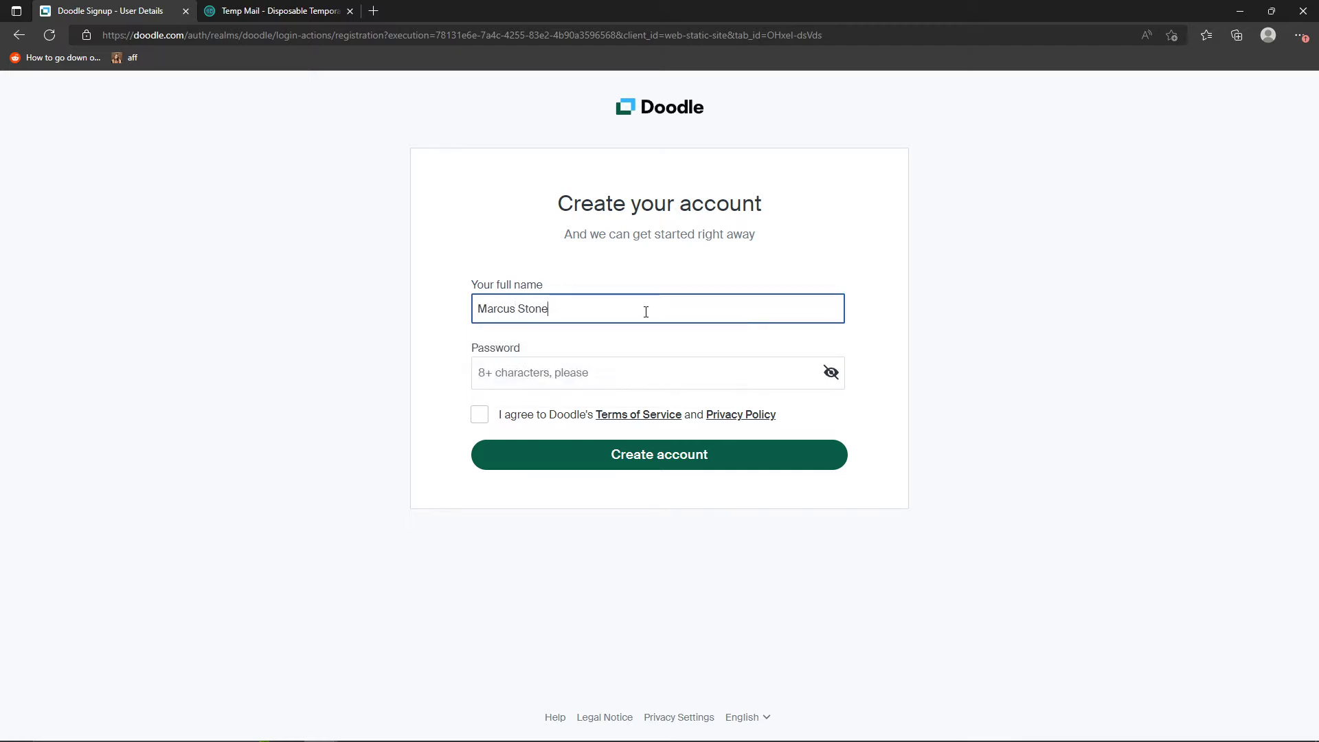
key("Tab")
type("•")
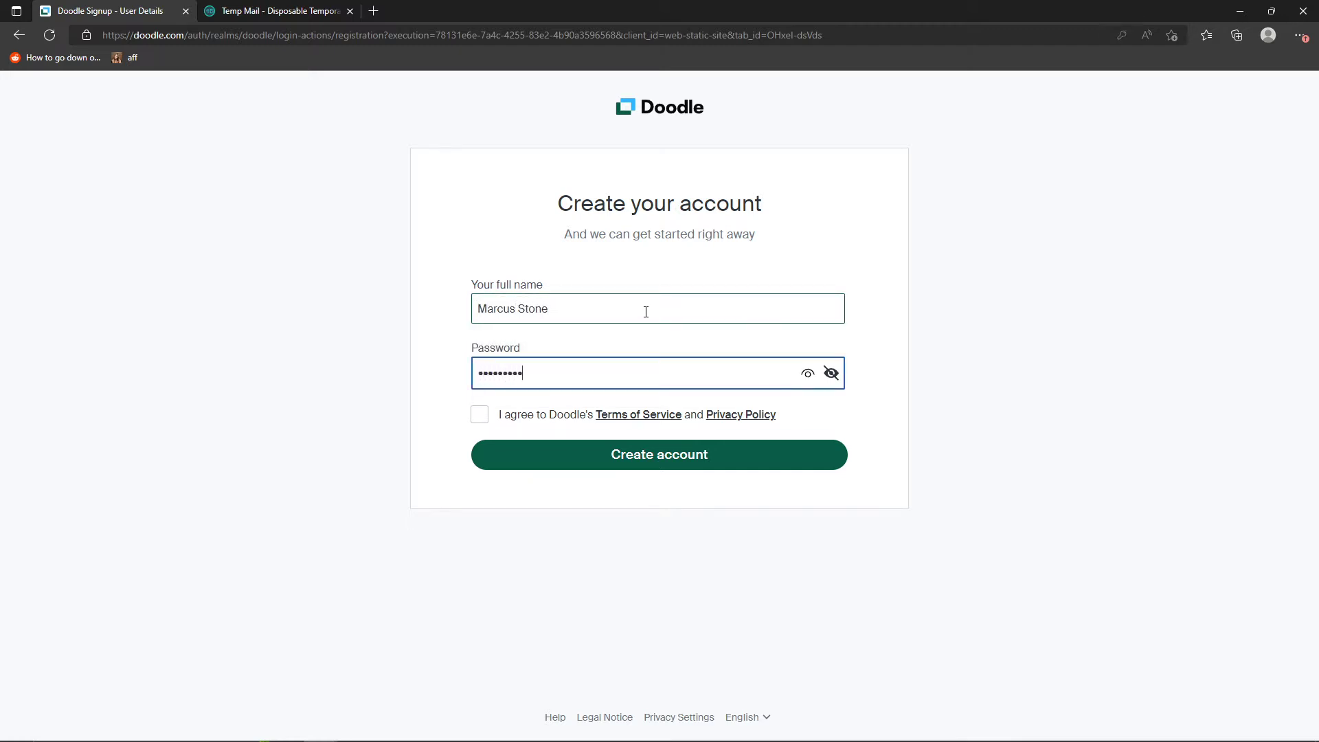
left_click(480, 415)
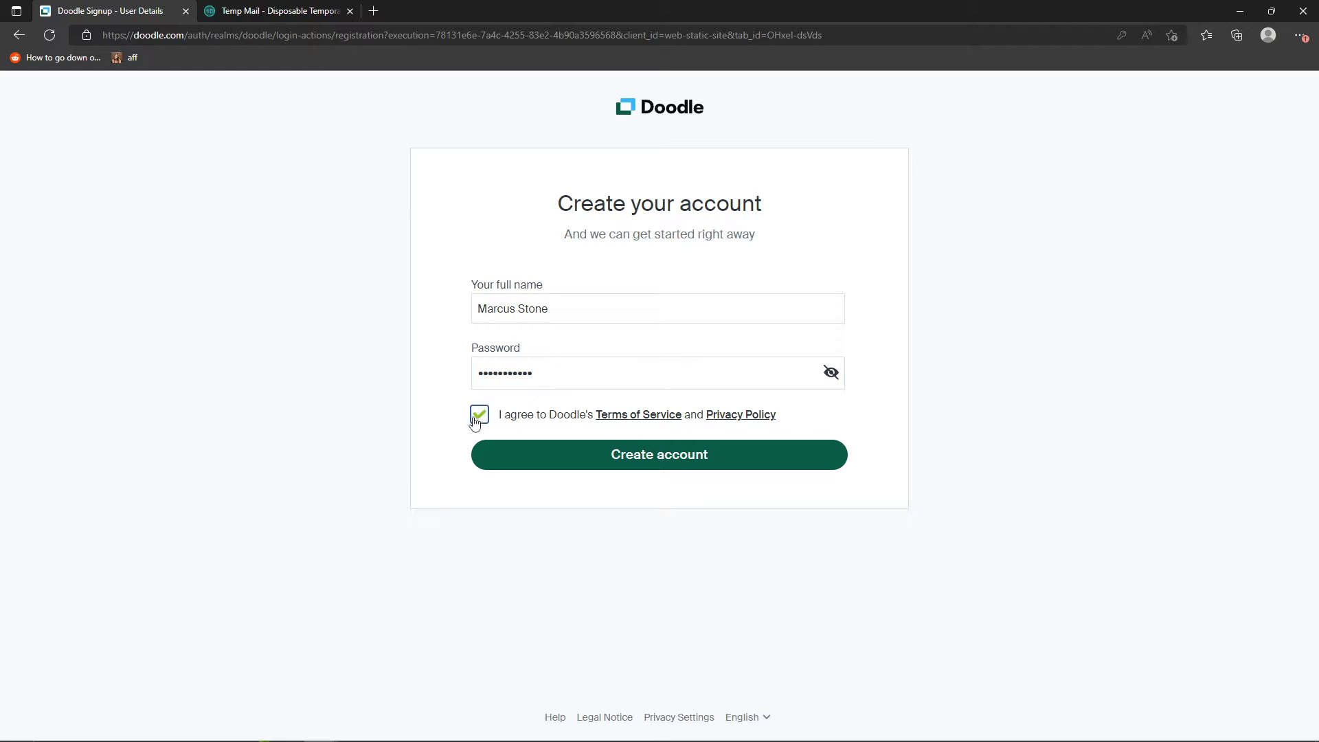
left_click(524, 456)
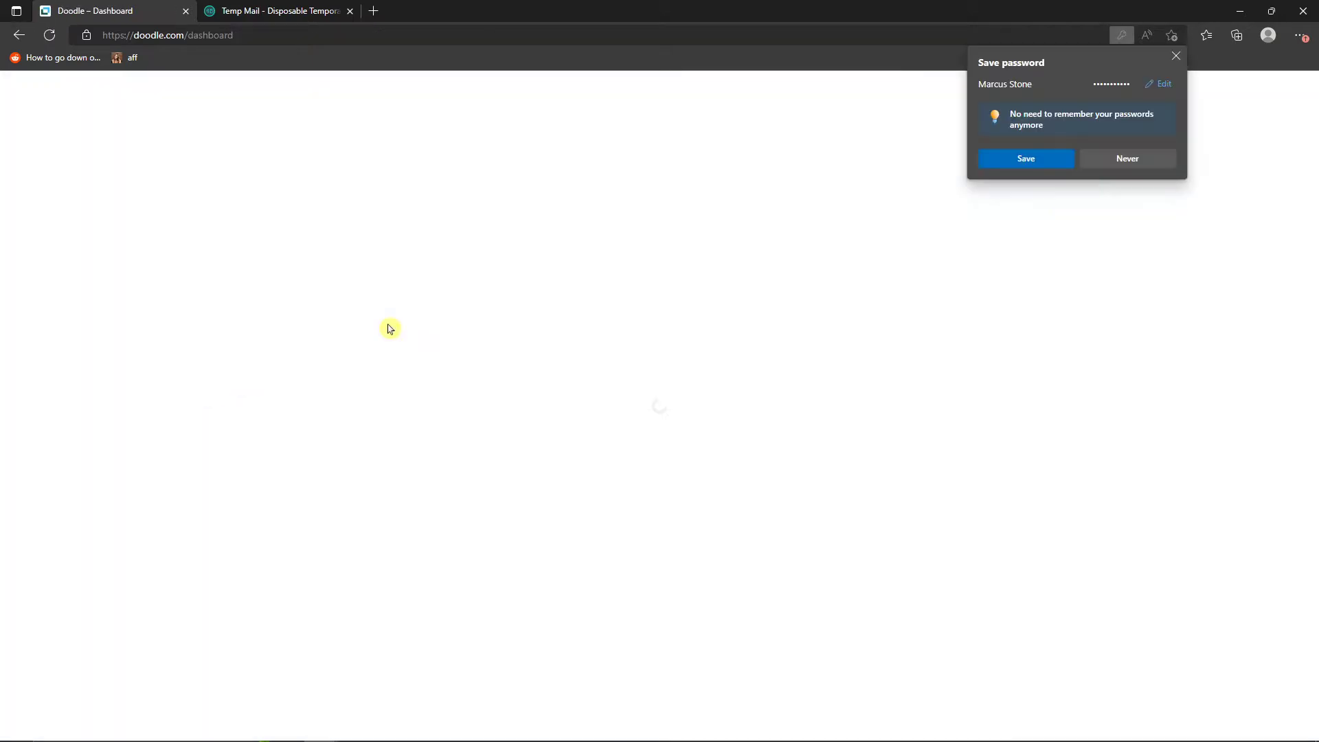
left_click(1120, 161)
scroll(237, 245, "down", 3)
scroll(241, 244, "up", 3)
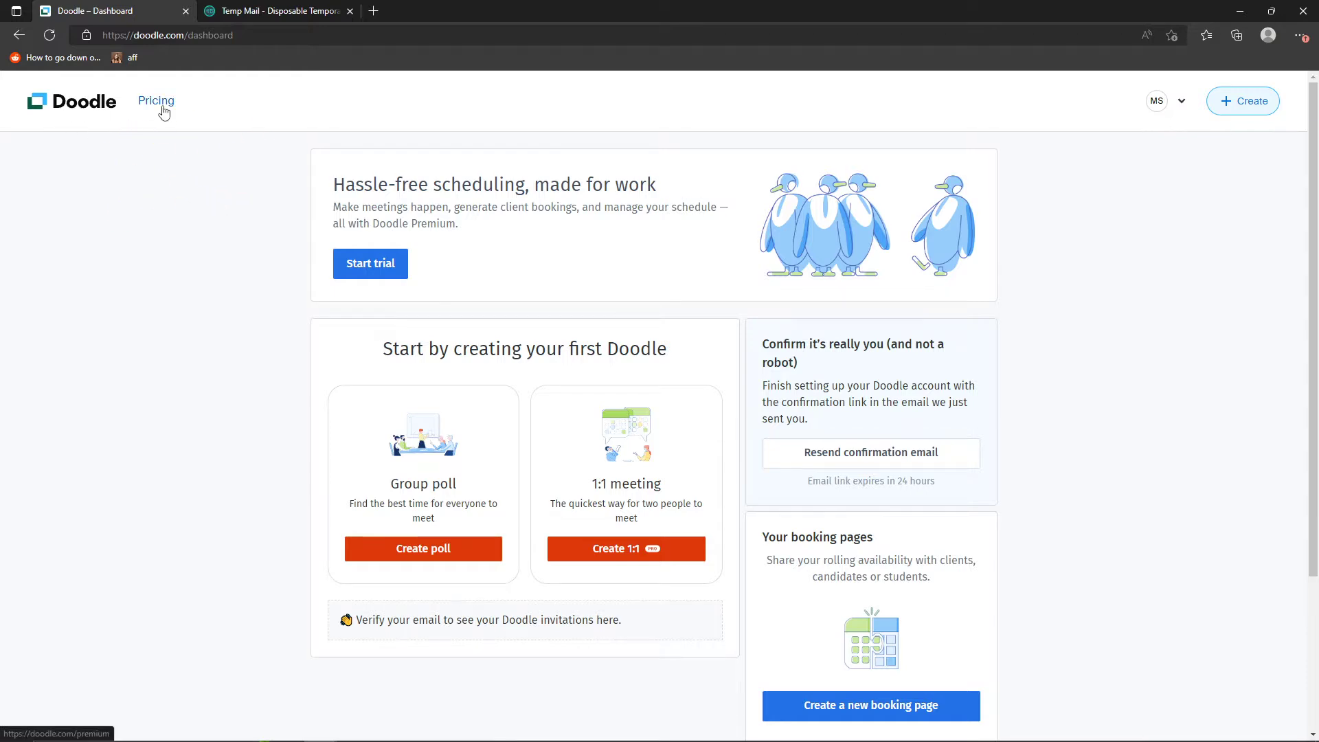
scroll(333, 224, "down", 3)
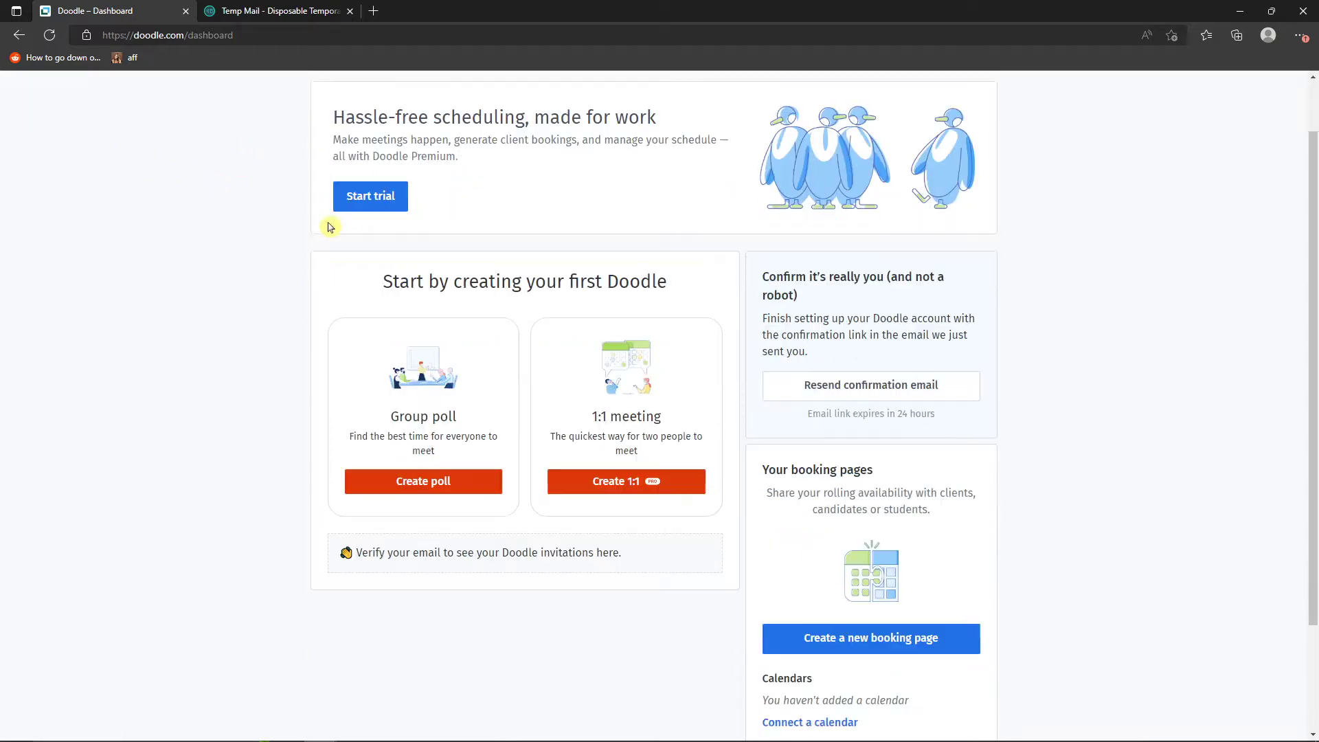
scroll(309, 218, "up", 3)
- Switch to Temp Mail, open Doodle's confirmation e-mail and confirm the new account from it
left_click(330, 11)
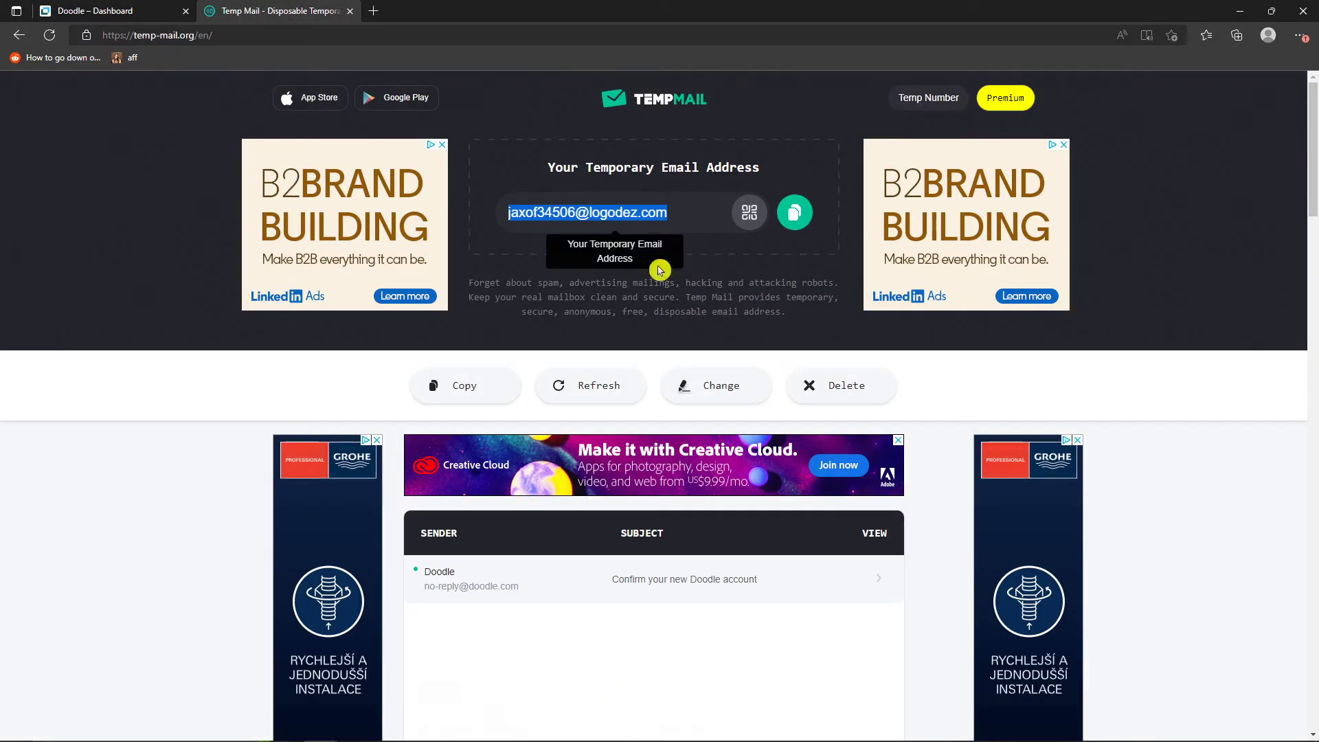
left_click(544, 592)
scroll(621, 578, "down", 5)
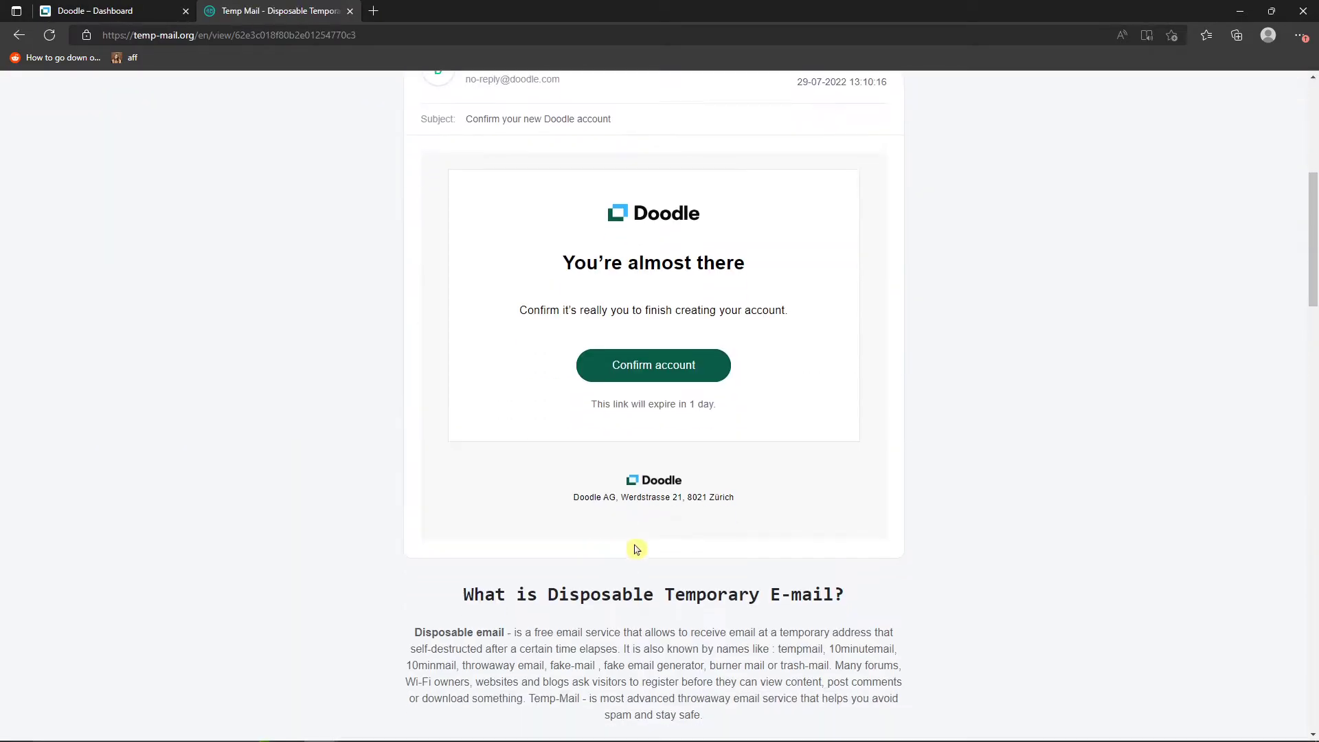
scroll(636, 633, "up", 1)
left_click(652, 407)
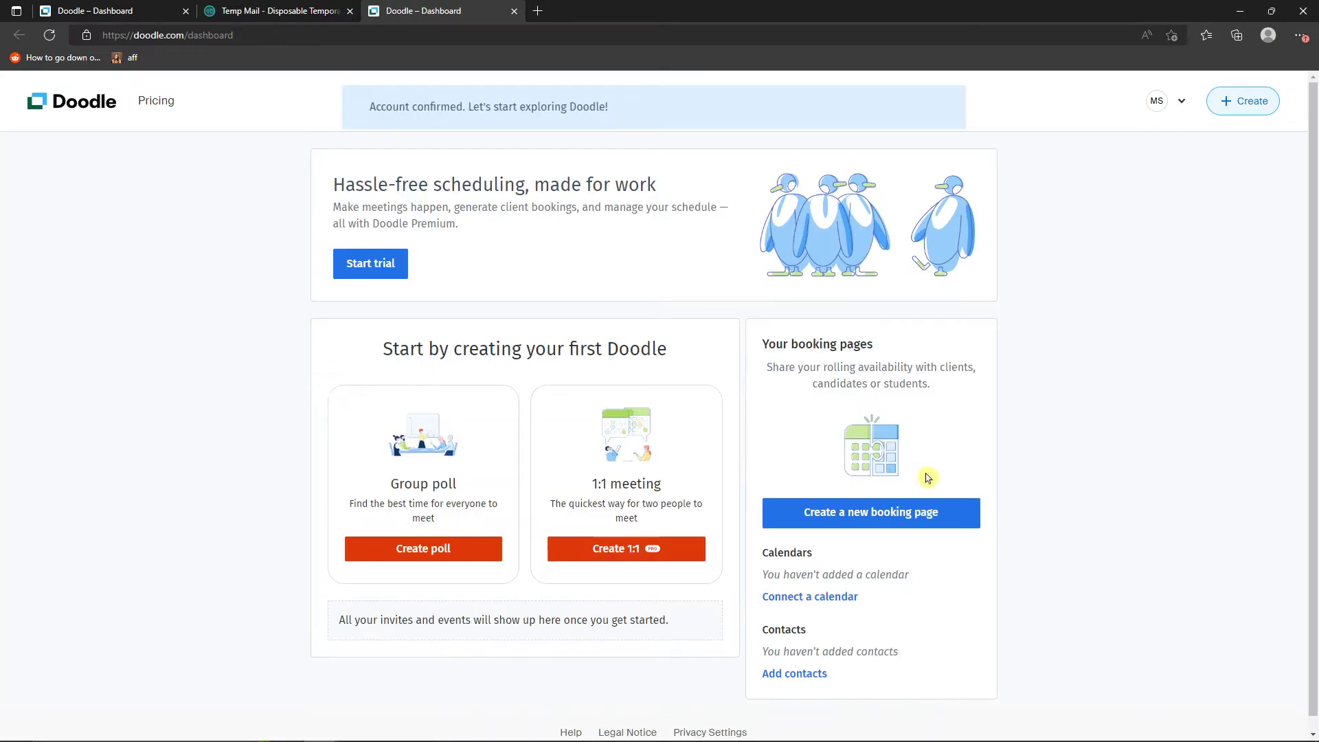
- Start the Doodle Premium trial from the dashboard
scroll(1061, 478, "down", 1)
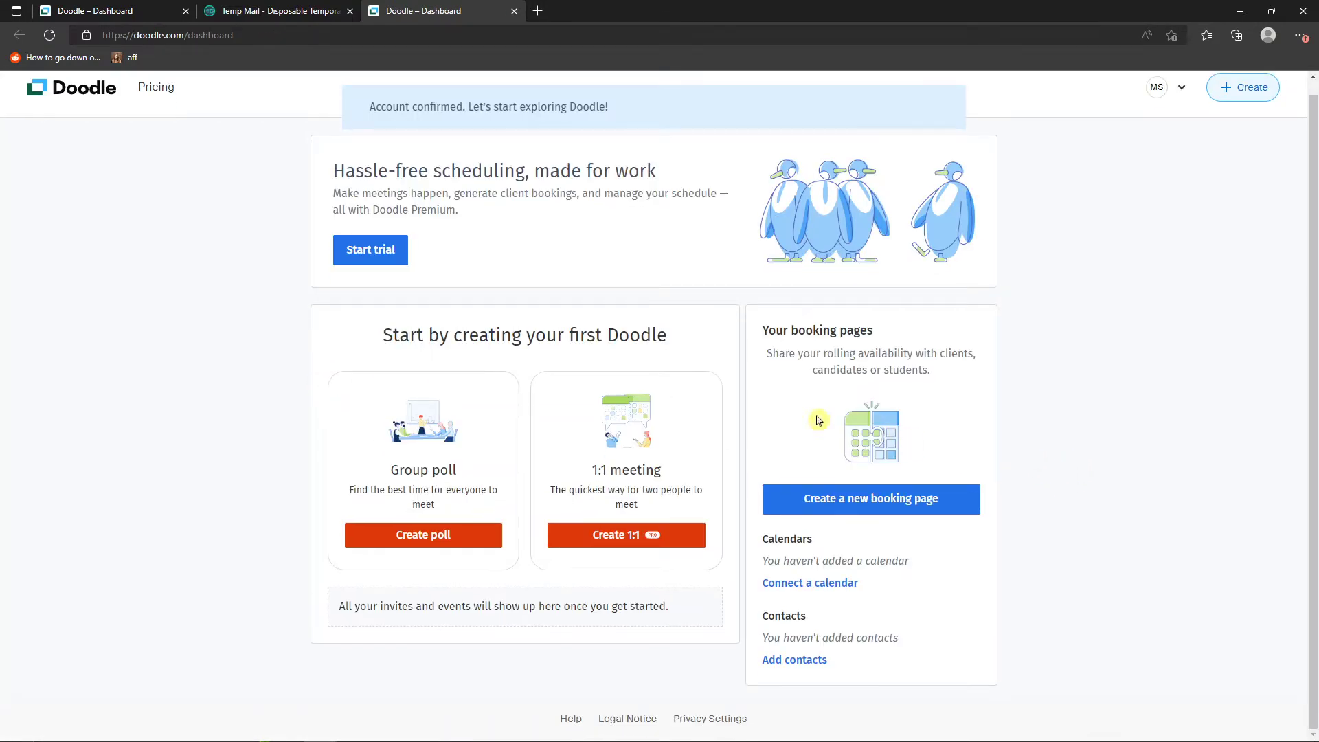
left_click_drag(357, 338, 691, 352)
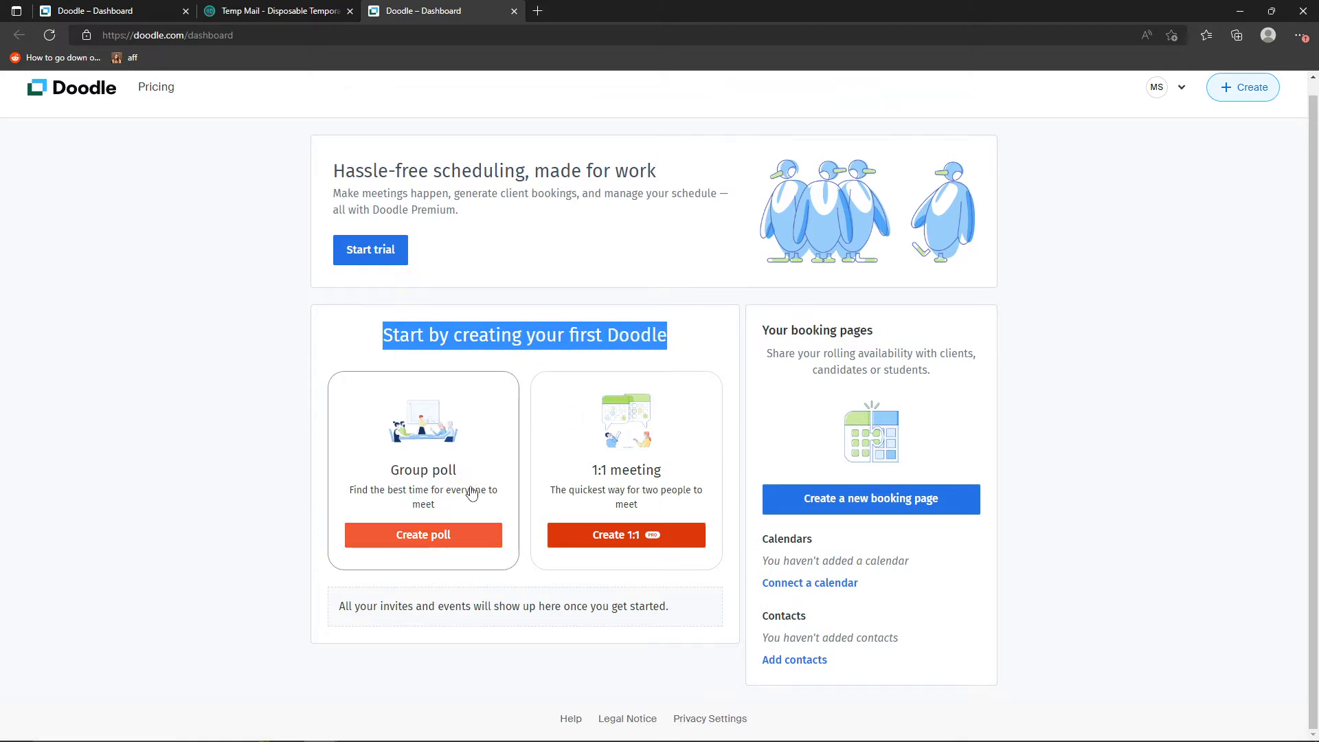
left_click(362, 254)
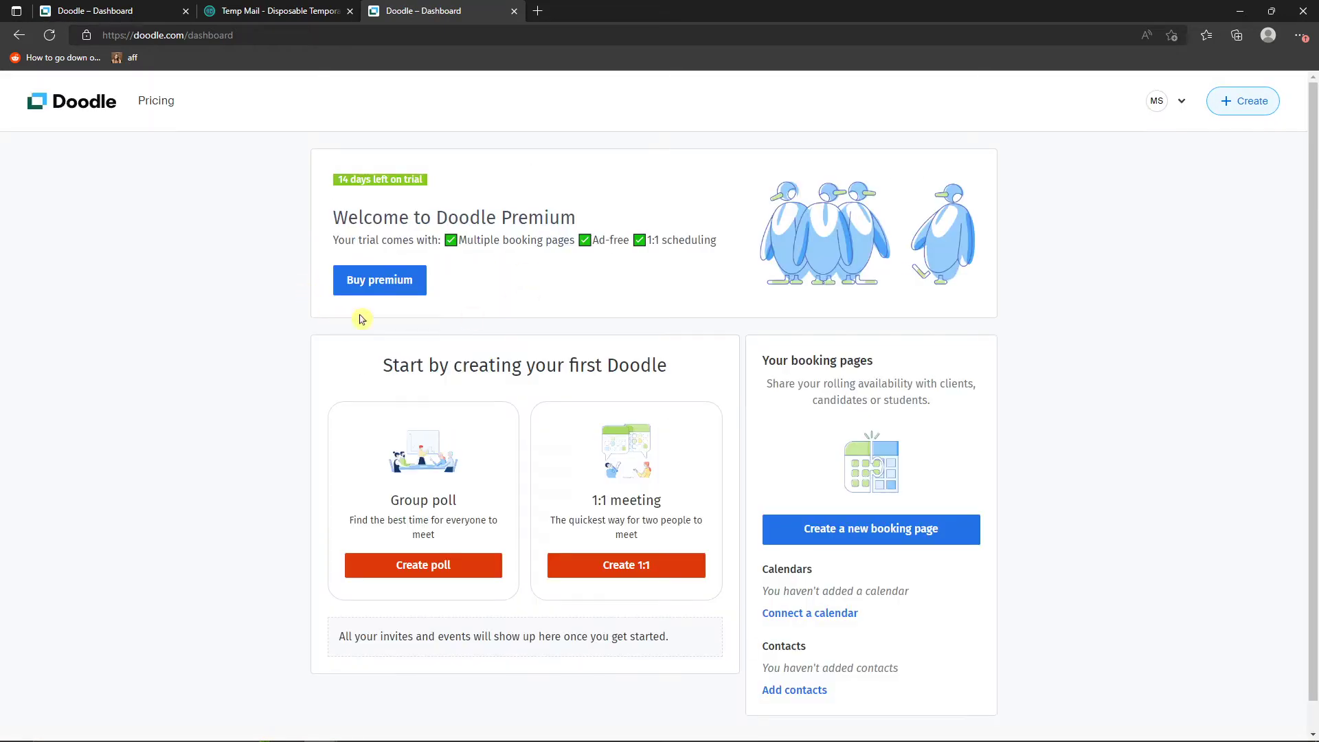
- Examine the kinds of Doodle that can be created and the booking pages section of the dashboard
scroll(593, 306, "down", 1)
scroll(555, 340, "up", 1)
left_click(1232, 104)
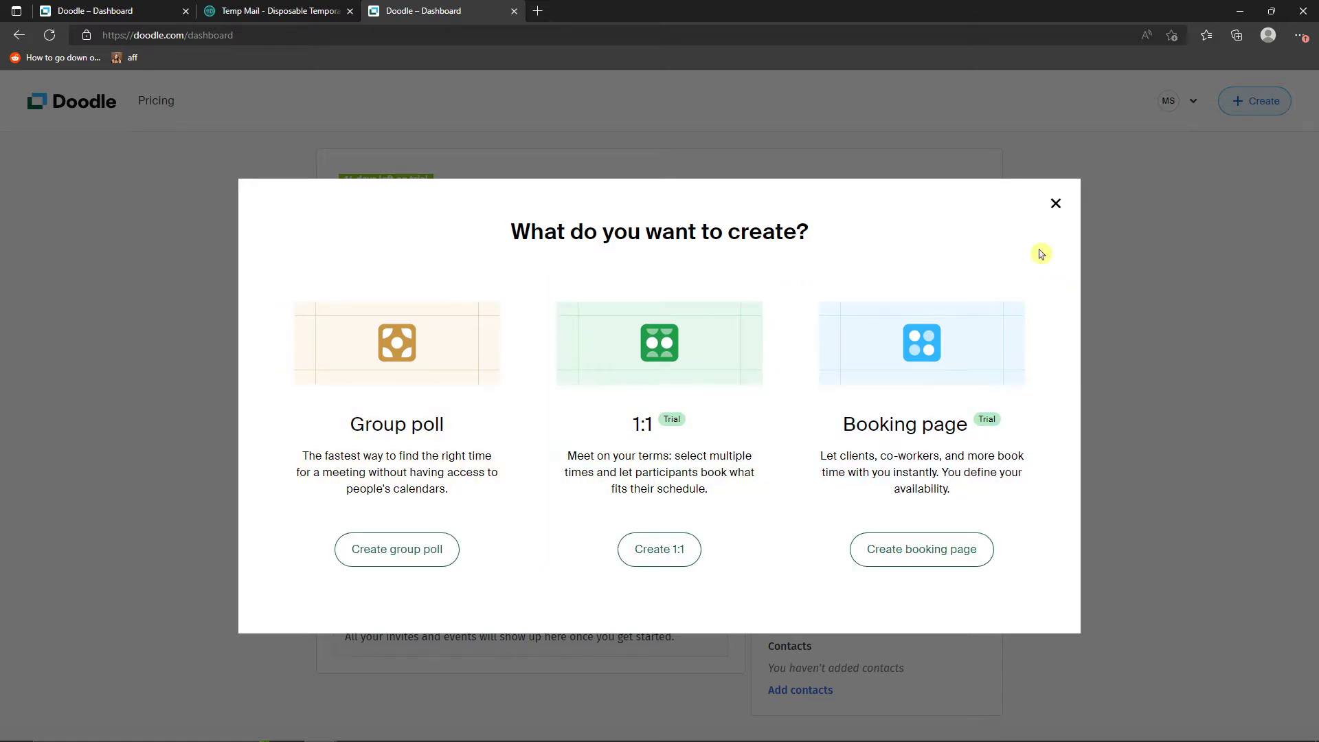
left_click(1057, 204)
scroll(1069, 274, "down", 1)
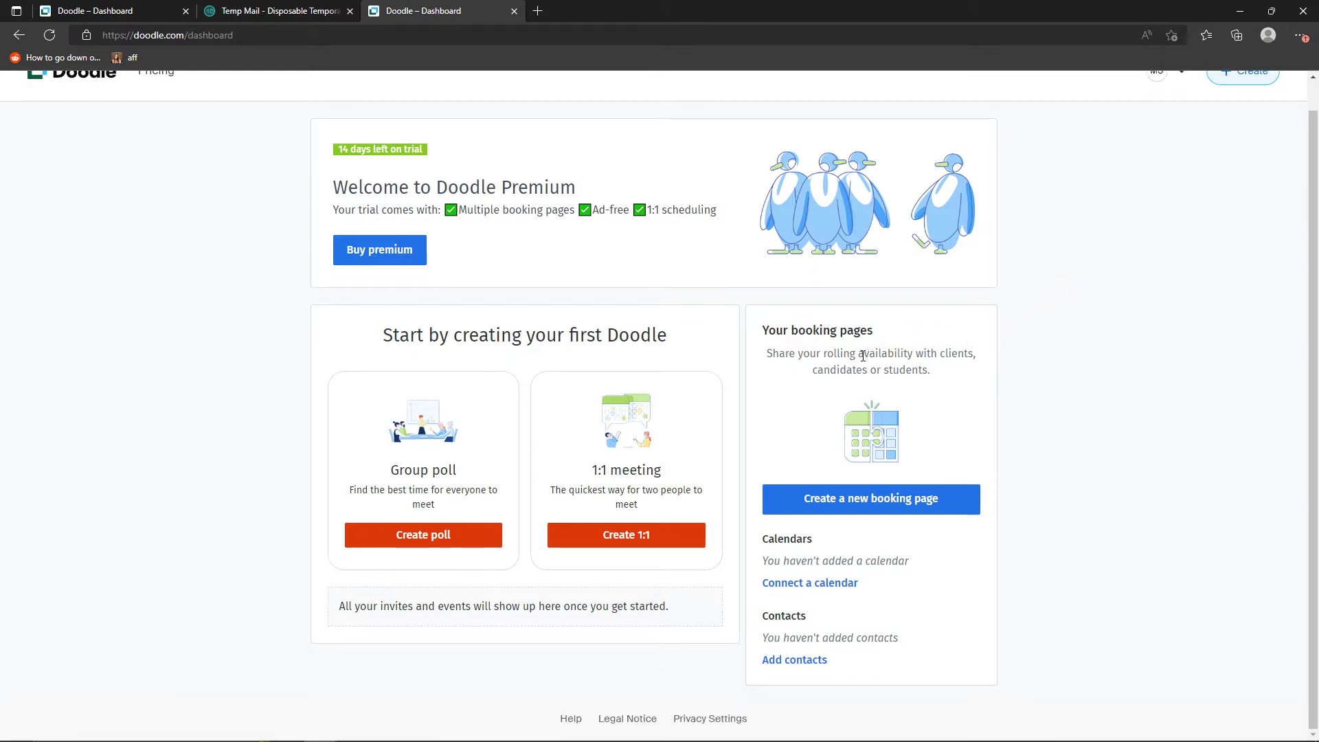
scroll(839, 382, "up", 1)
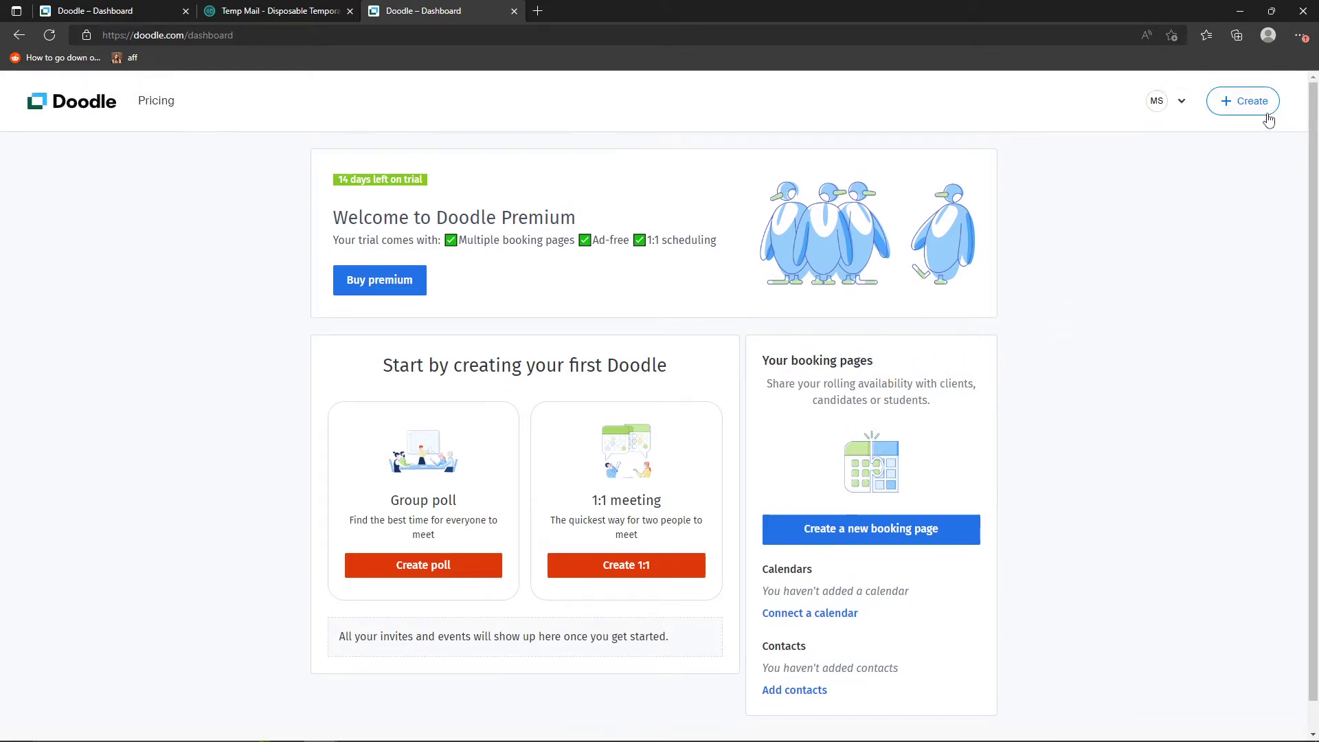
scroll(839, 314, "down", 1)
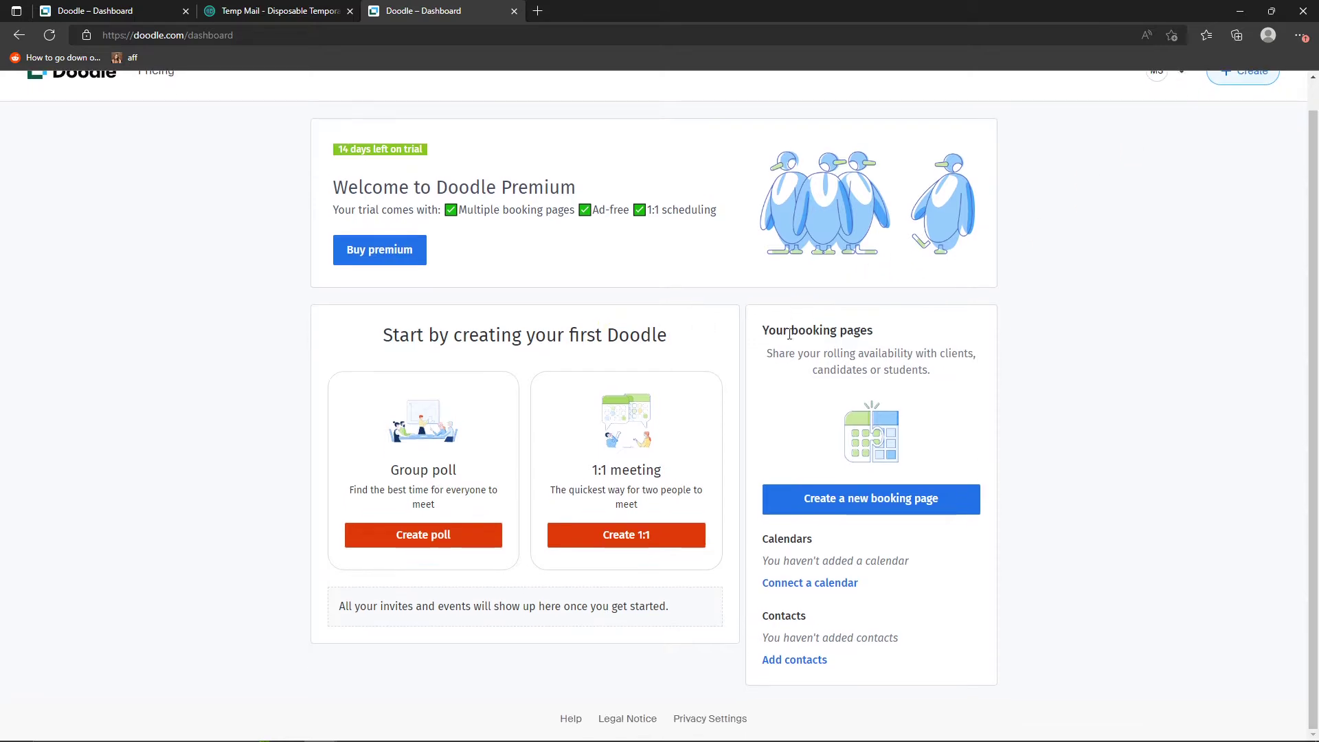
left_click_drag(769, 331, 906, 330)
left_click(906, 330)
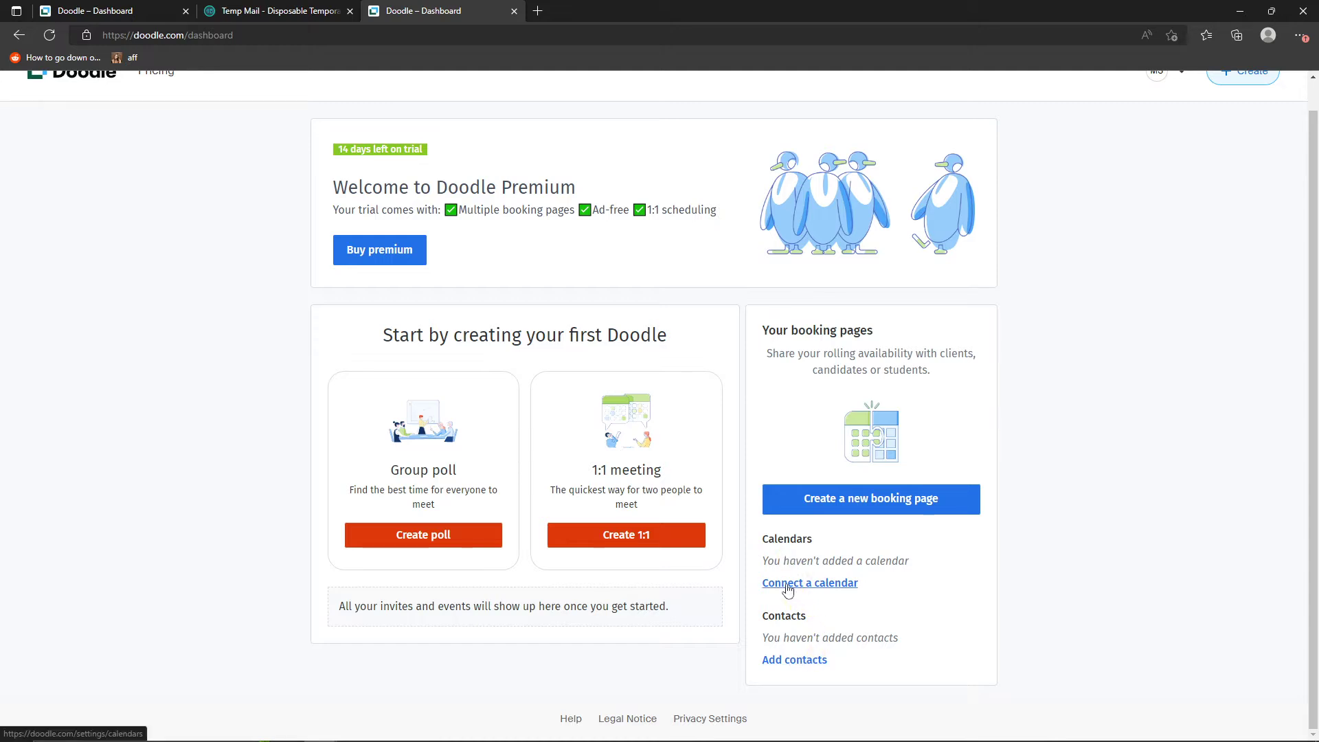
- Review the Google and Office 365 connection options in the account's contacts and connected calendars settings
left_click(797, 661)
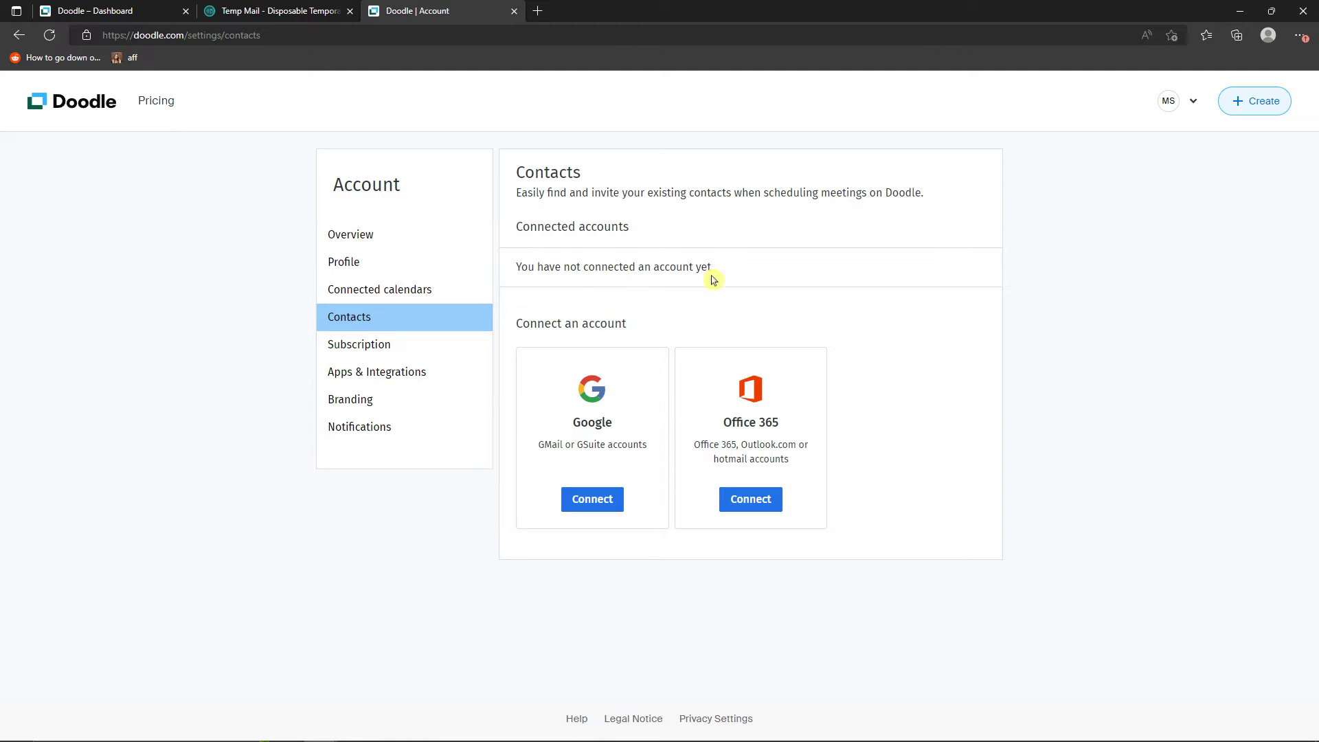
left_click_drag(622, 447, 637, 442)
left_click(636, 441)
left_click_drag(732, 422, 811, 463)
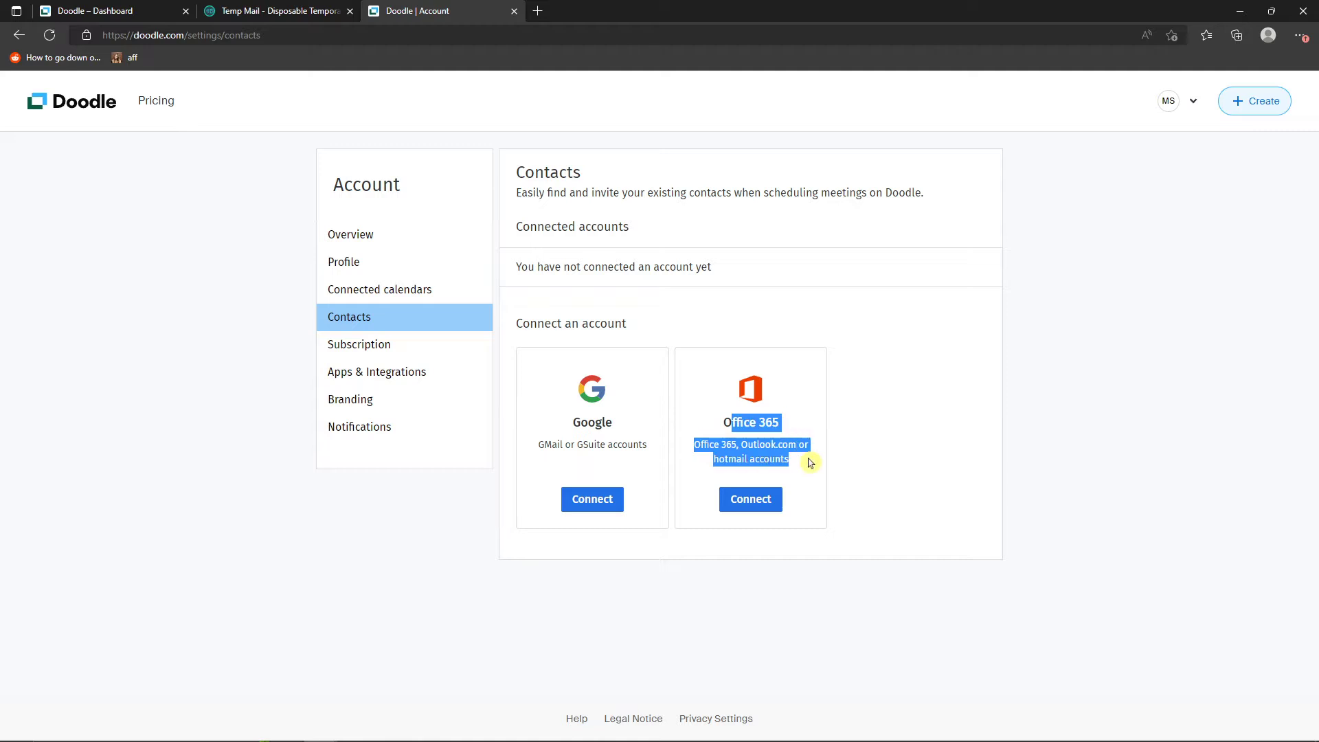
left_click(389, 294)
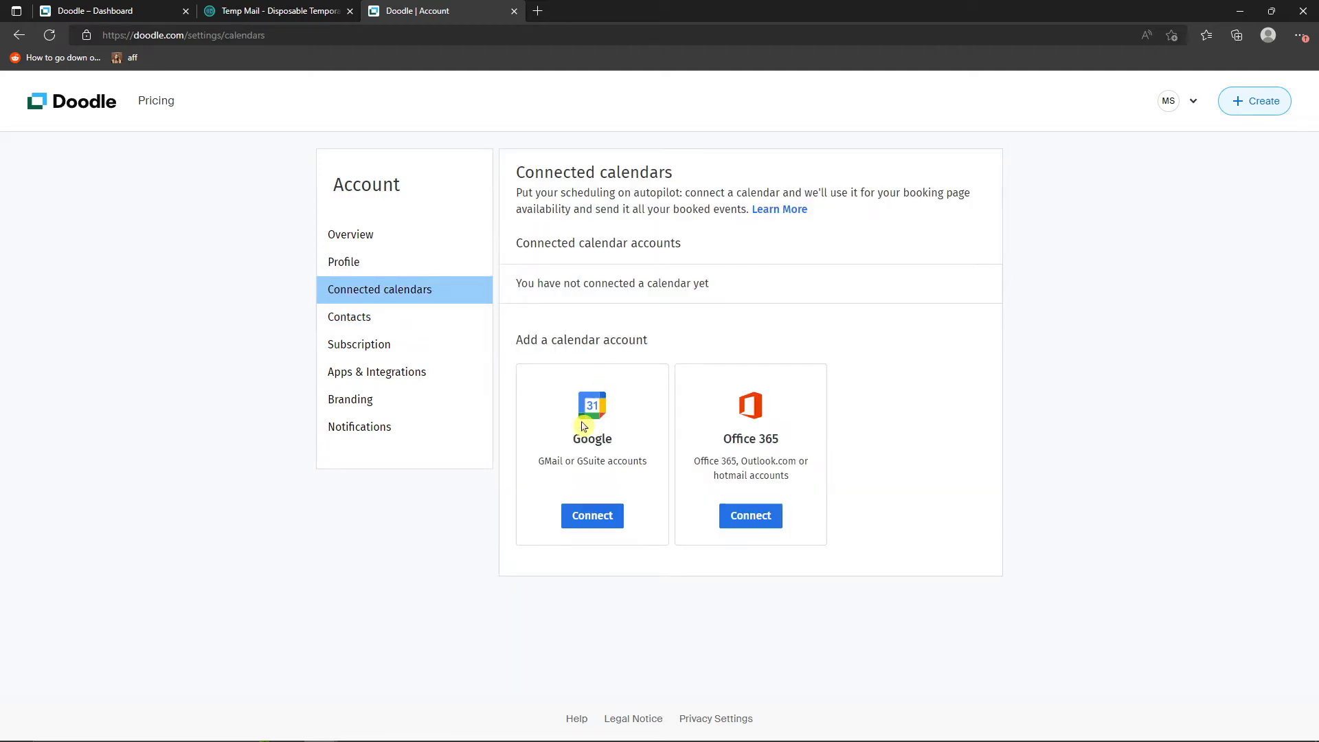
left_click_drag(576, 441, 631, 445)
left_click_drag(718, 440, 780, 440)
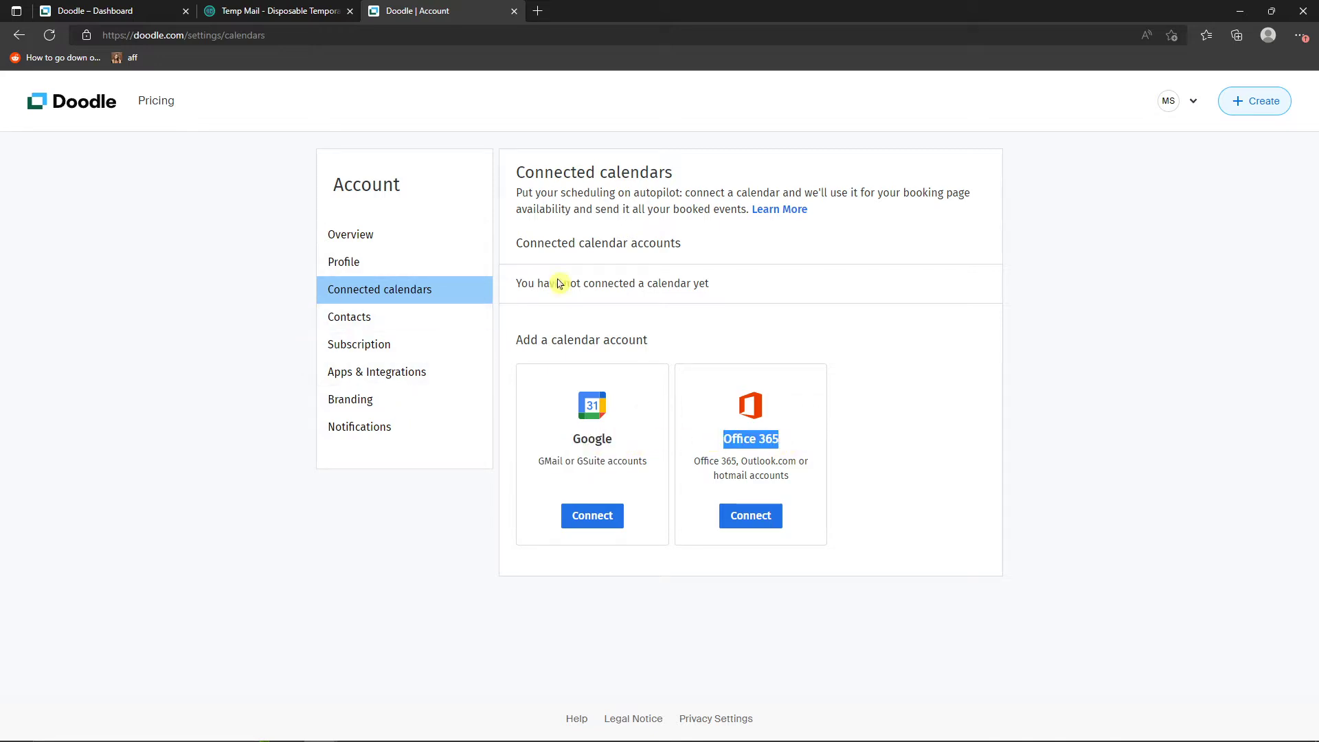
- Return to the dashboard and start creating a new group poll
left_click(24, 40)
left_click(24, 40)
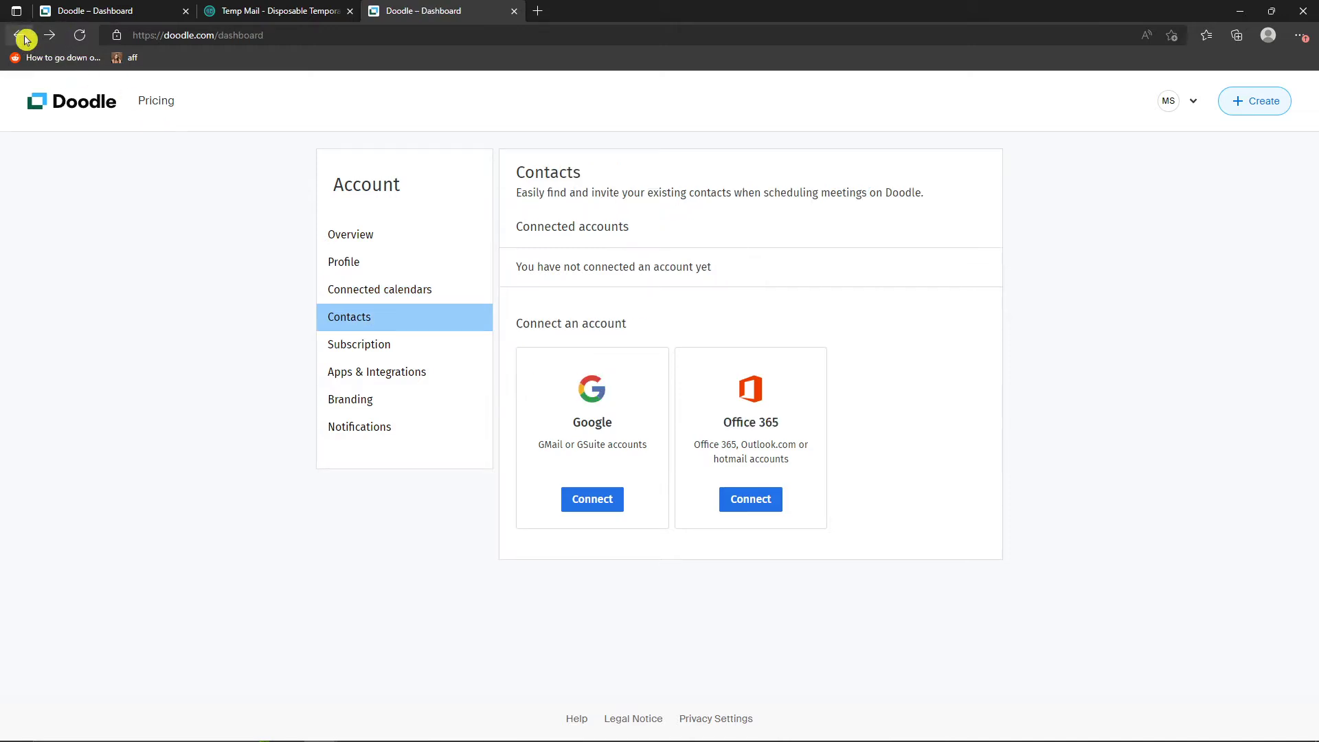
scroll(749, 349, "down", 1)
scroll(728, 357, "up", 1)
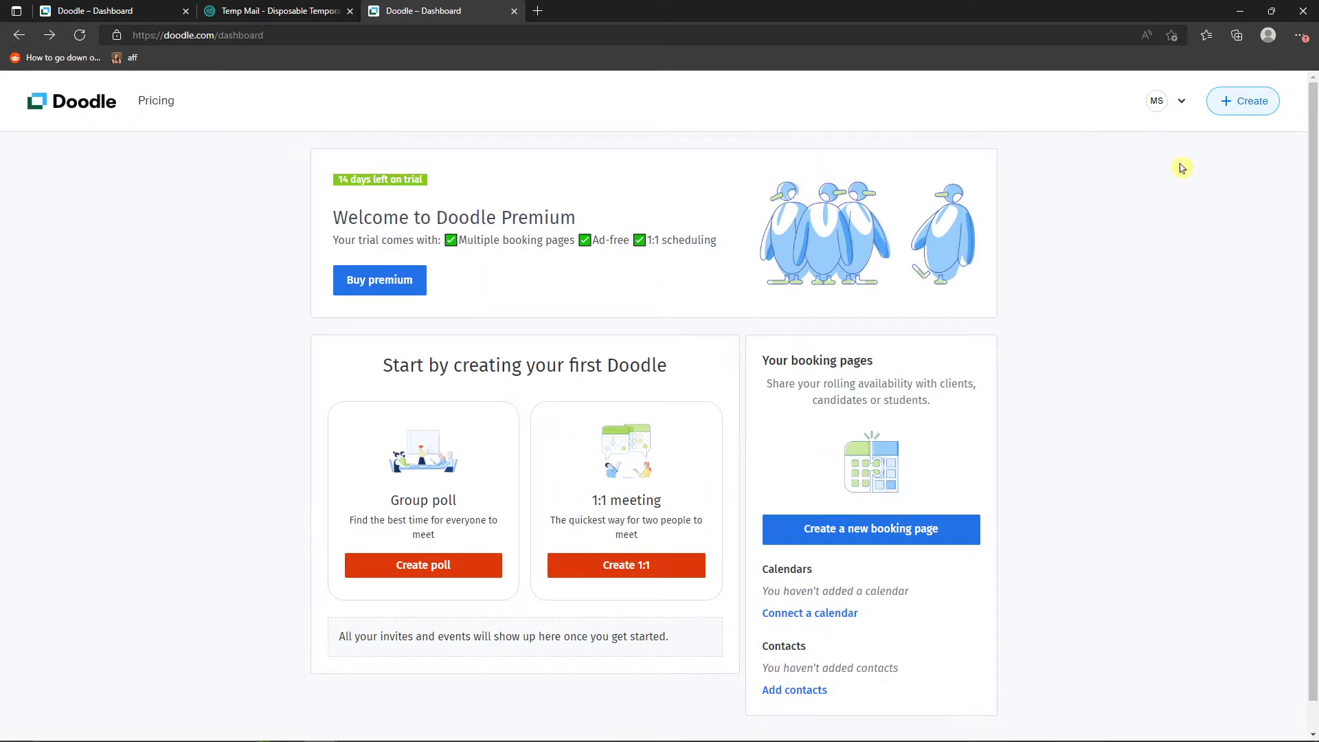
left_click(1242, 111)
left_click(410, 547)
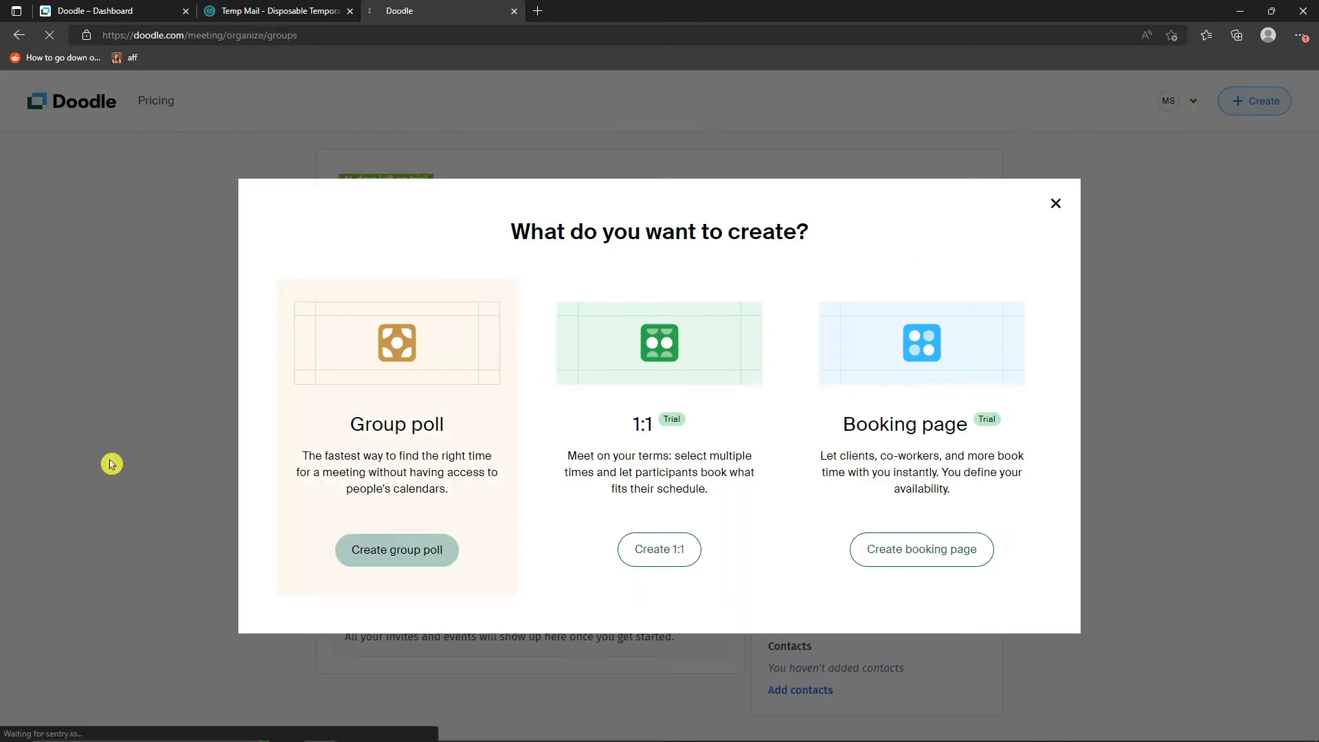
- Title the group poll "Group occasion call" and enter the description "we will be calling each other"
left_click(381, 277)
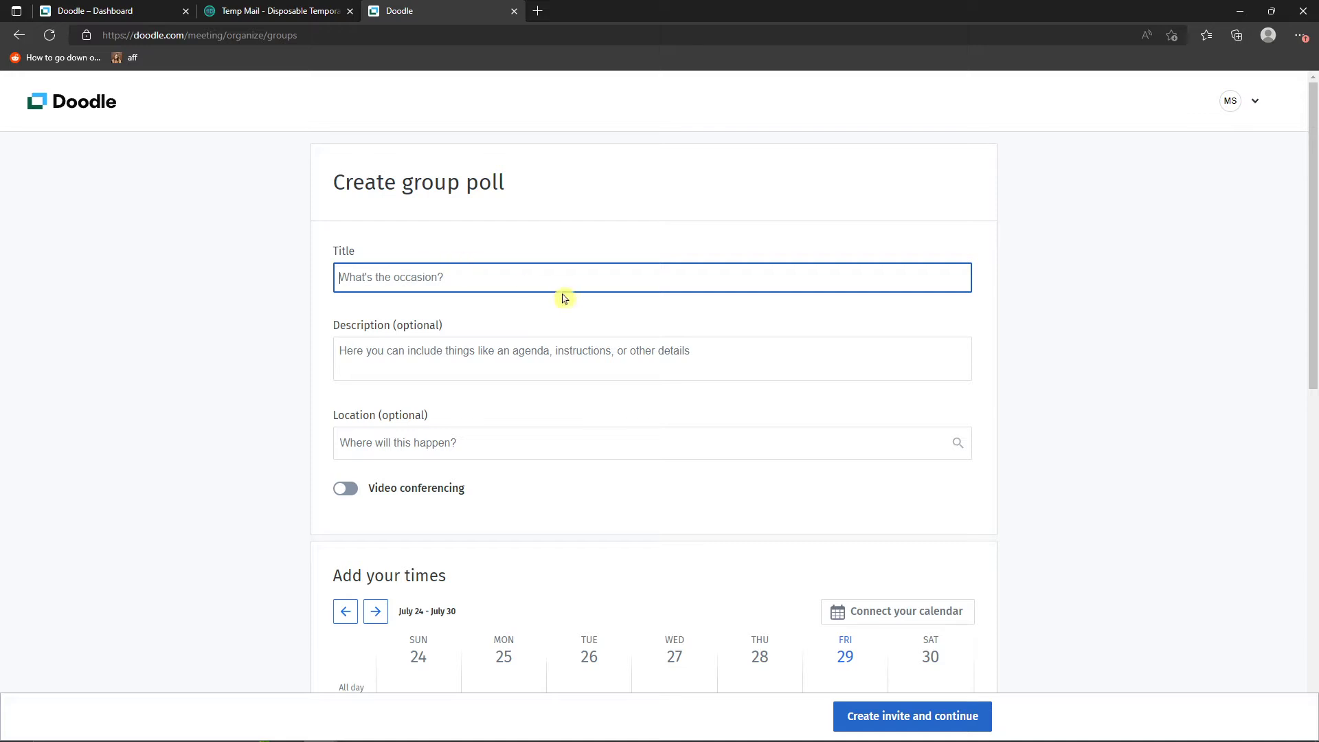
type("Group occ")
key("BackSpace")
key("BackSpace")
key("BackSpace")
key("BackSpace")
key("BackSpace")
key("BackSpace")
key("BackSpace")
key("BackSpace")
key("BackSpace")
type("G")
left_click(559, 349)
type("we will be calling each other")
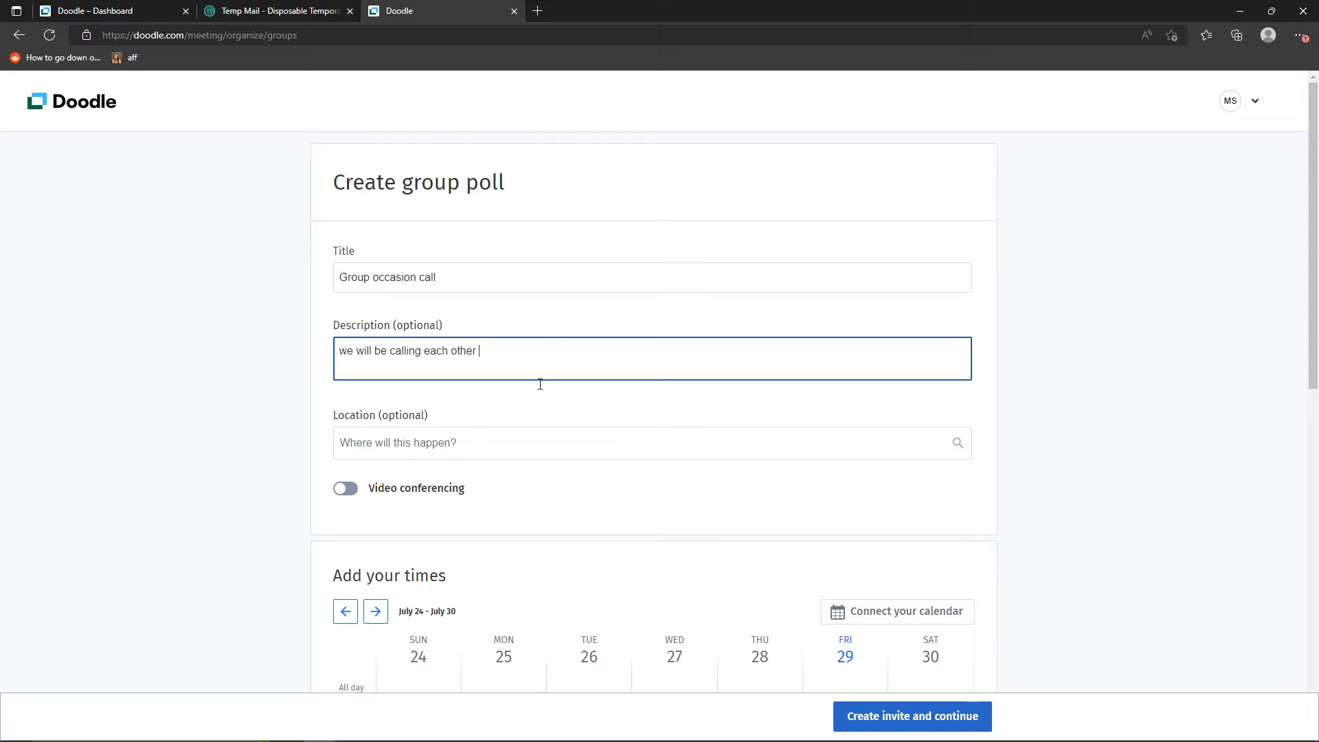
- Set the poll's location to "california" as plain text, without looking it up on Google Maps
left_click(518, 454)
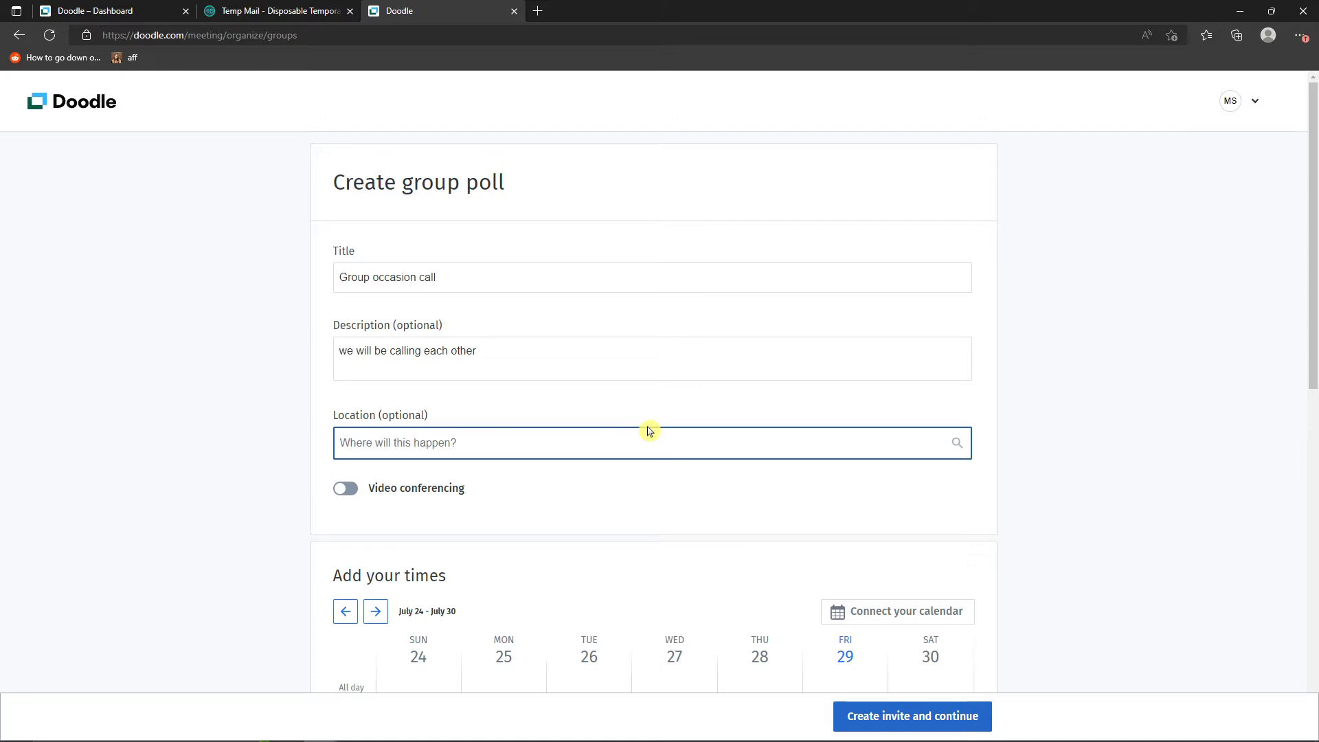
type("usa")
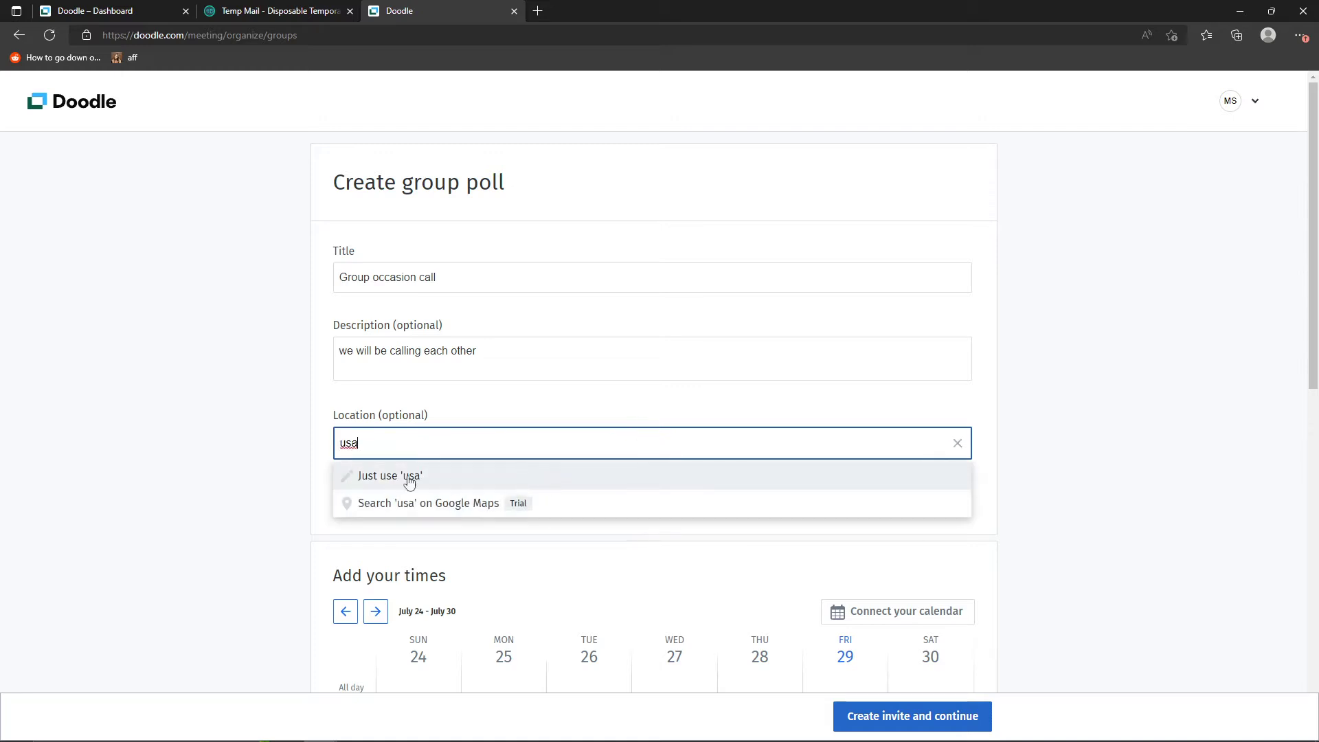
double_click(384, 450)
type("calio")
key("BackSpace")
type("fornia")
left_click(426, 481)
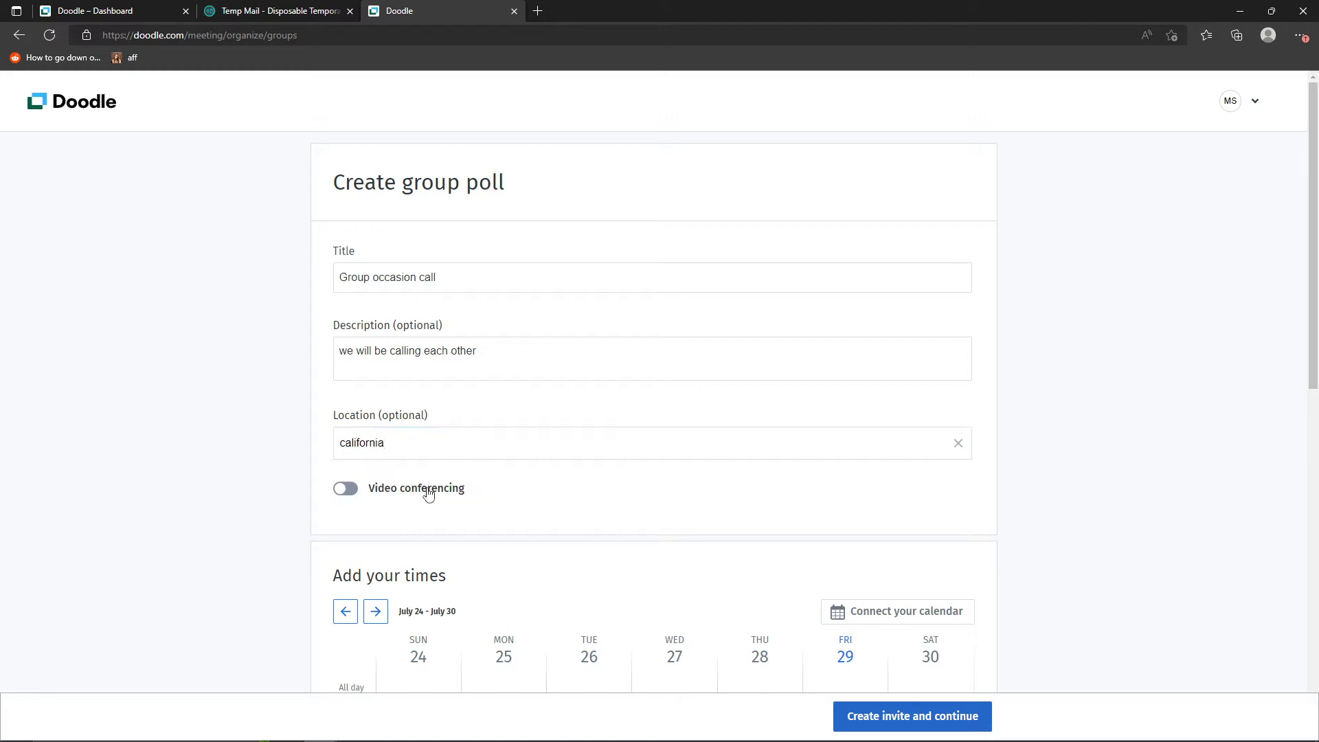
- Enable video conferencing for the poll and choose Zoom as its tool
scroll(185, 418, "down", 3)
scroll(386, 320, "up", 3)
left_click(348, 488)
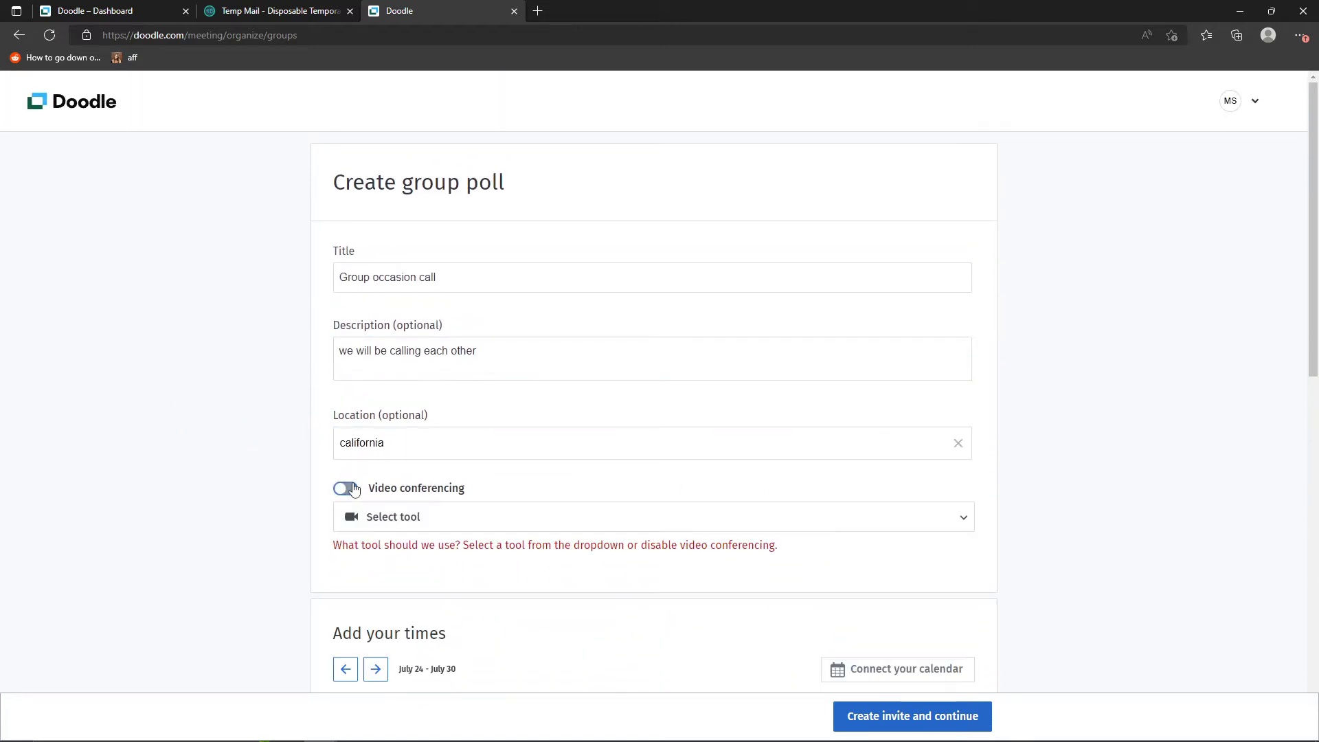
left_click(395, 517)
left_click(395, 545)
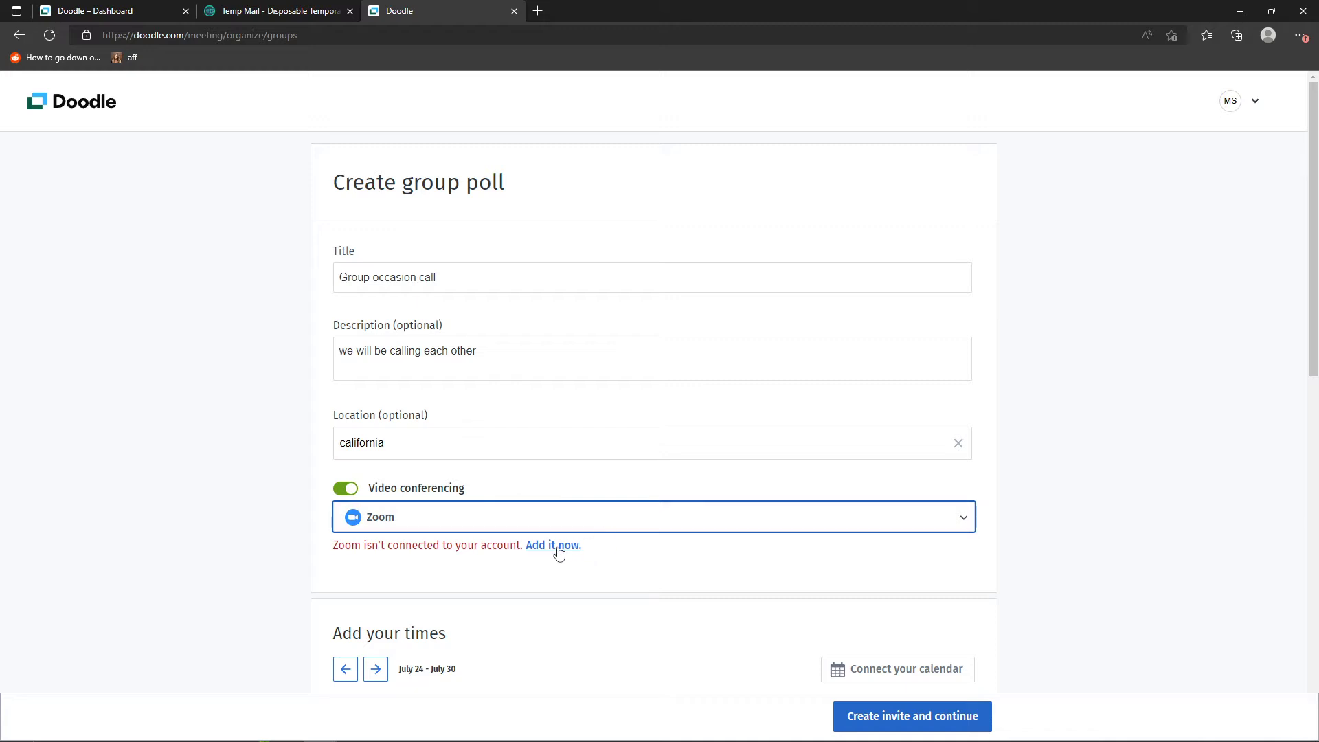
- Look over the alternative video conferencing tools and turn video conferencing off for the poll
left_click(378, 506)
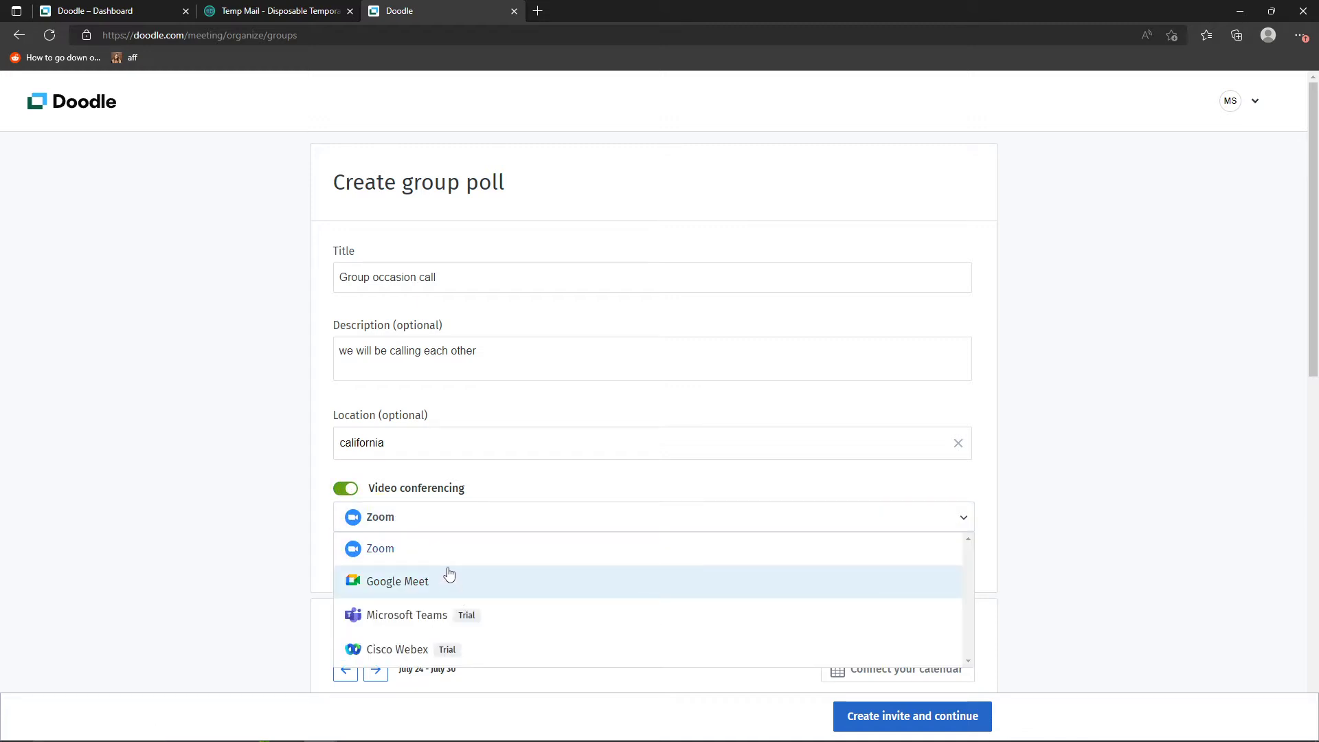
left_click(340, 495)
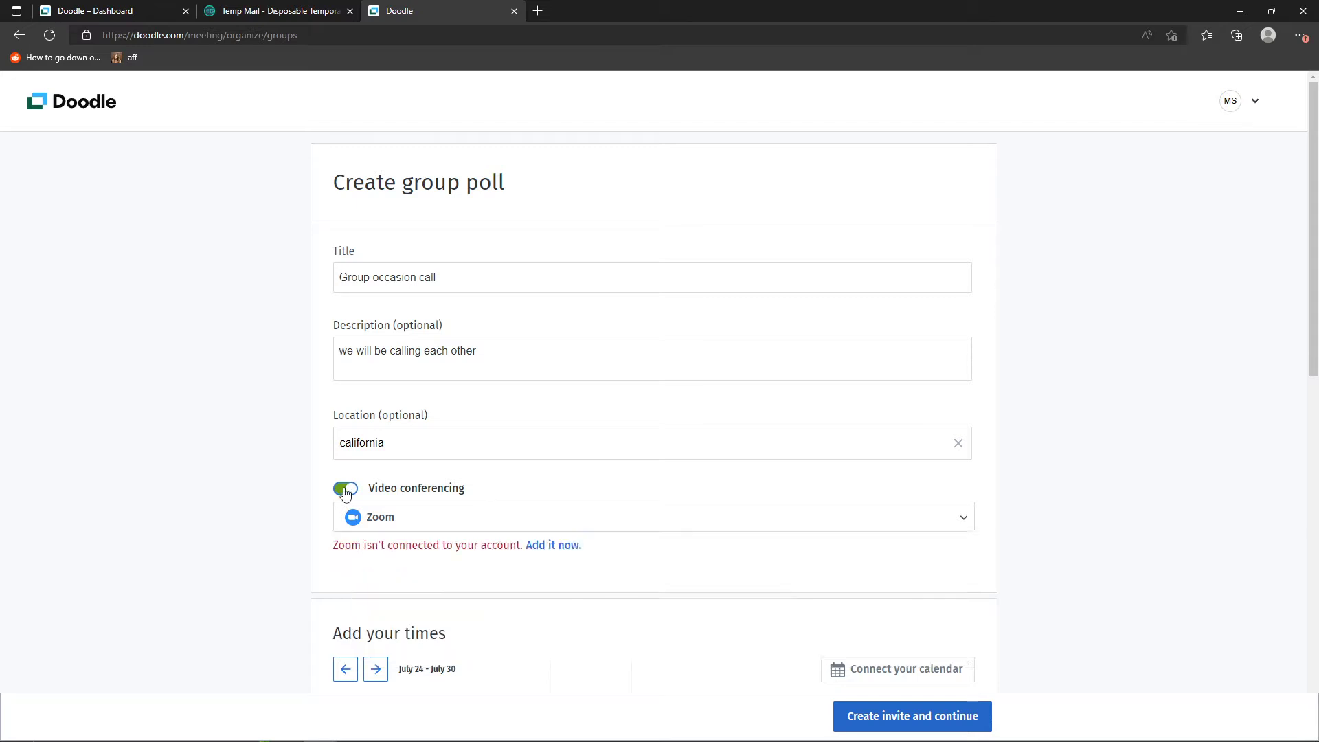
left_click(342, 489)
scroll(251, 485, "down", 6)
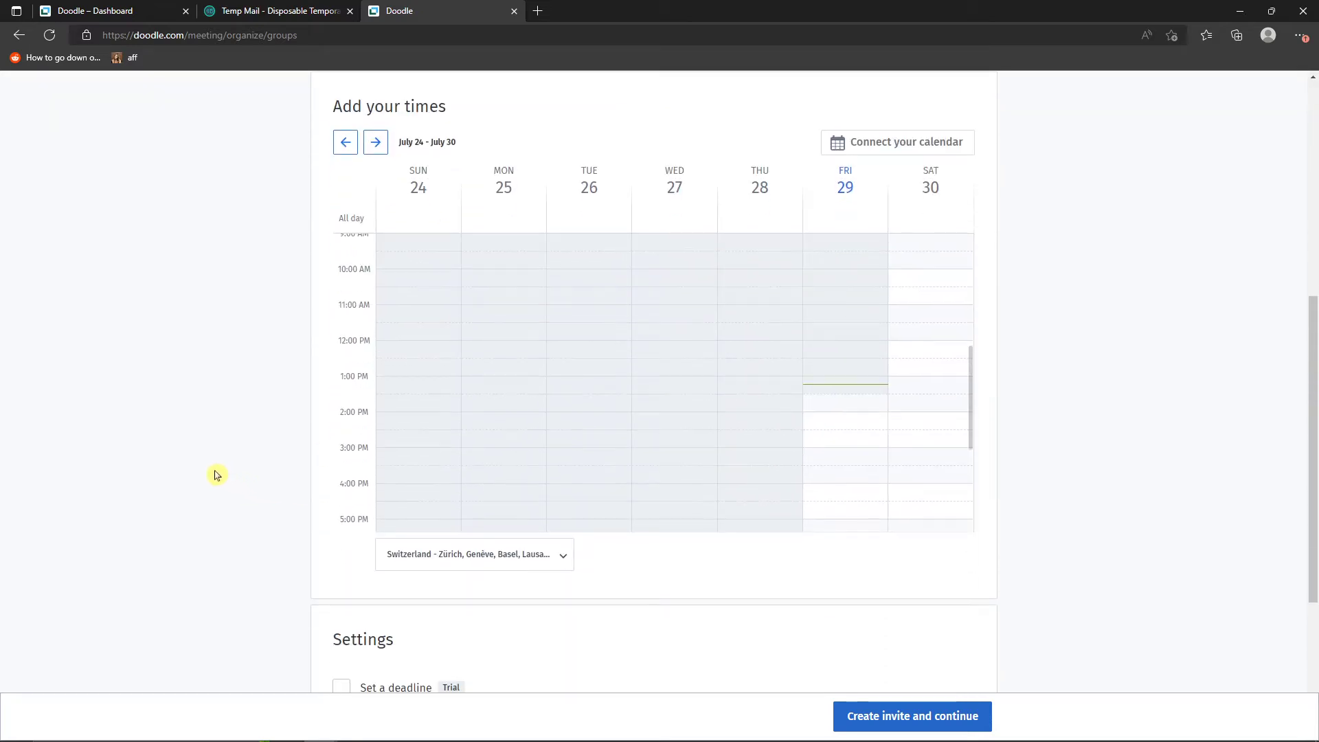
scroll(215, 474, "up", 3)
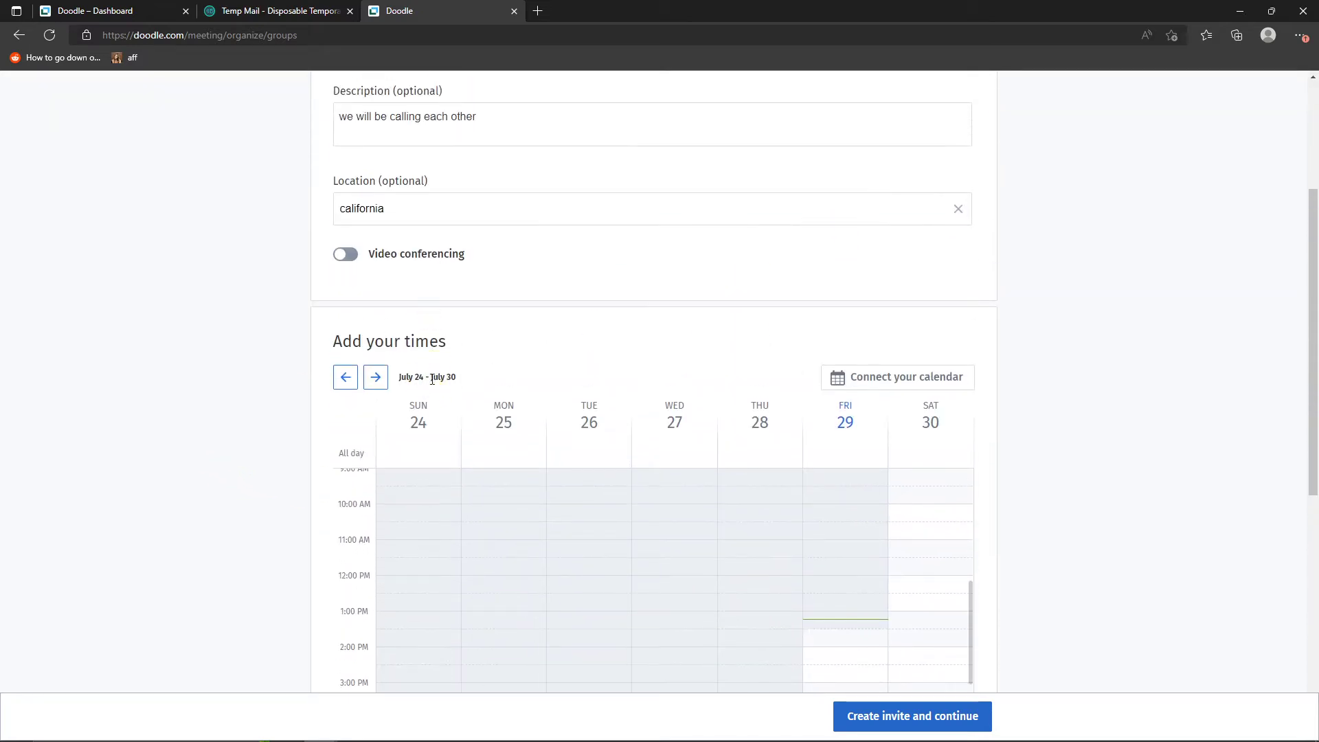
scroll(600, 386, "down", 3)
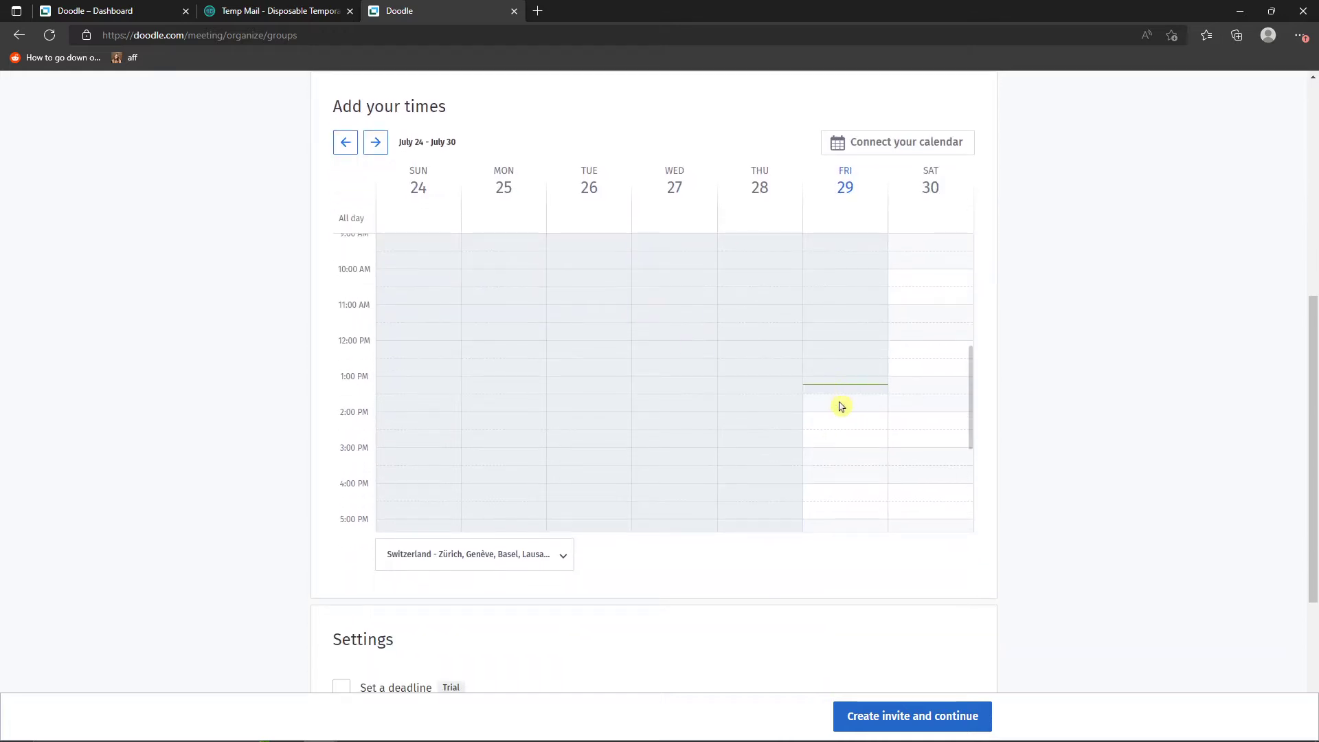
scroll(830, 403, "up", 4)
scroll(829, 405, "down", 4)
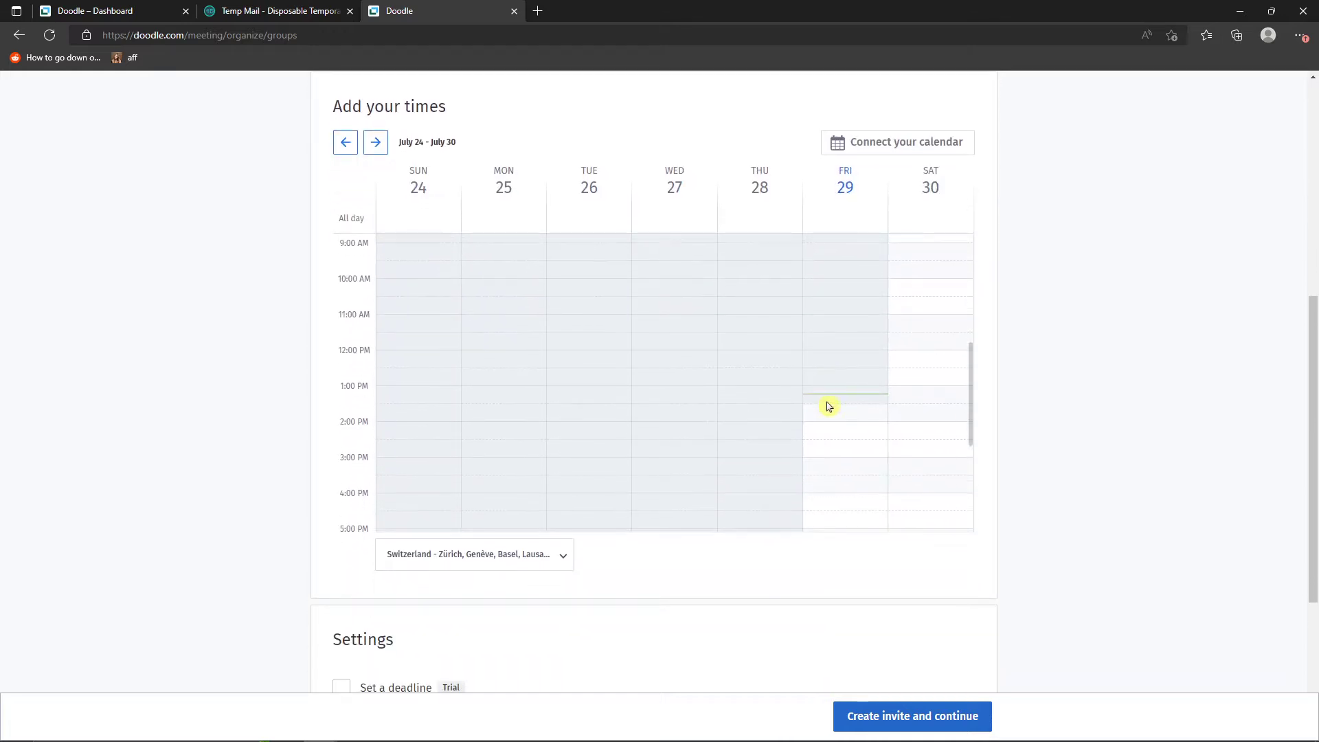
left_click(830, 416)
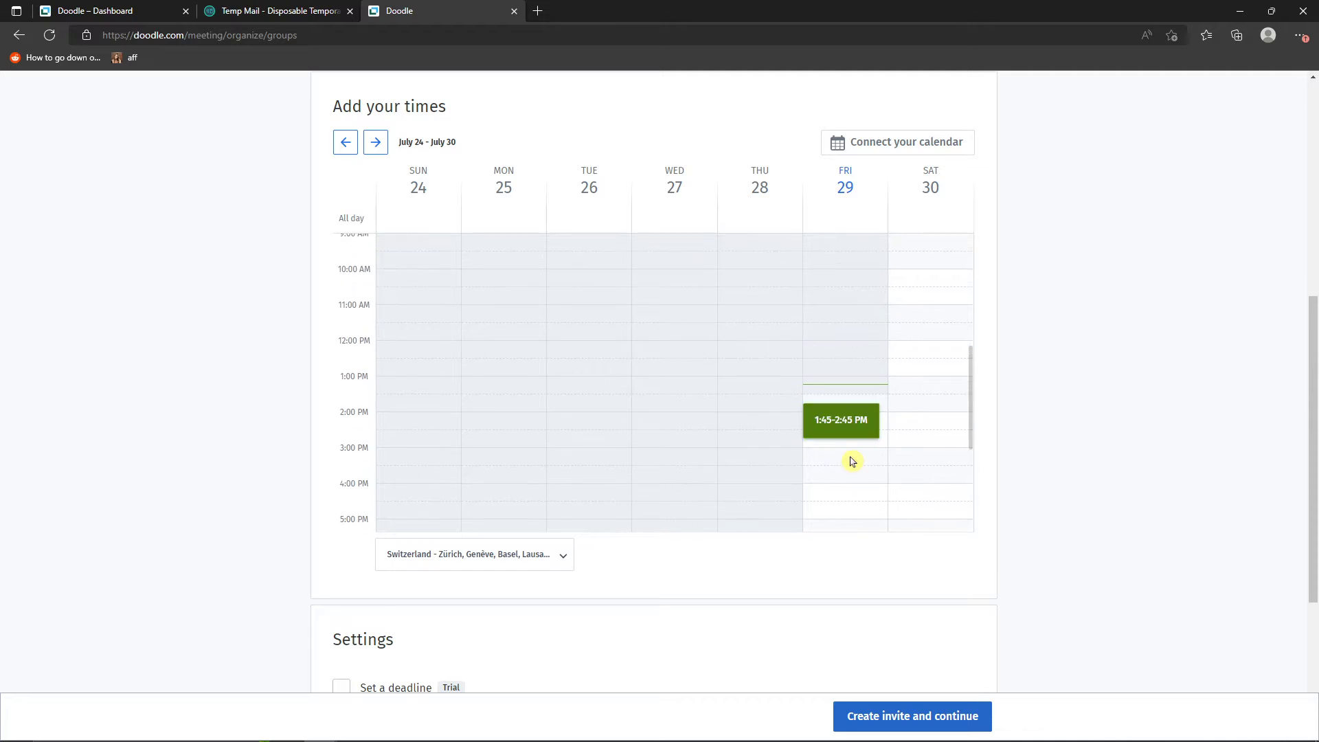
left_click(874, 412)
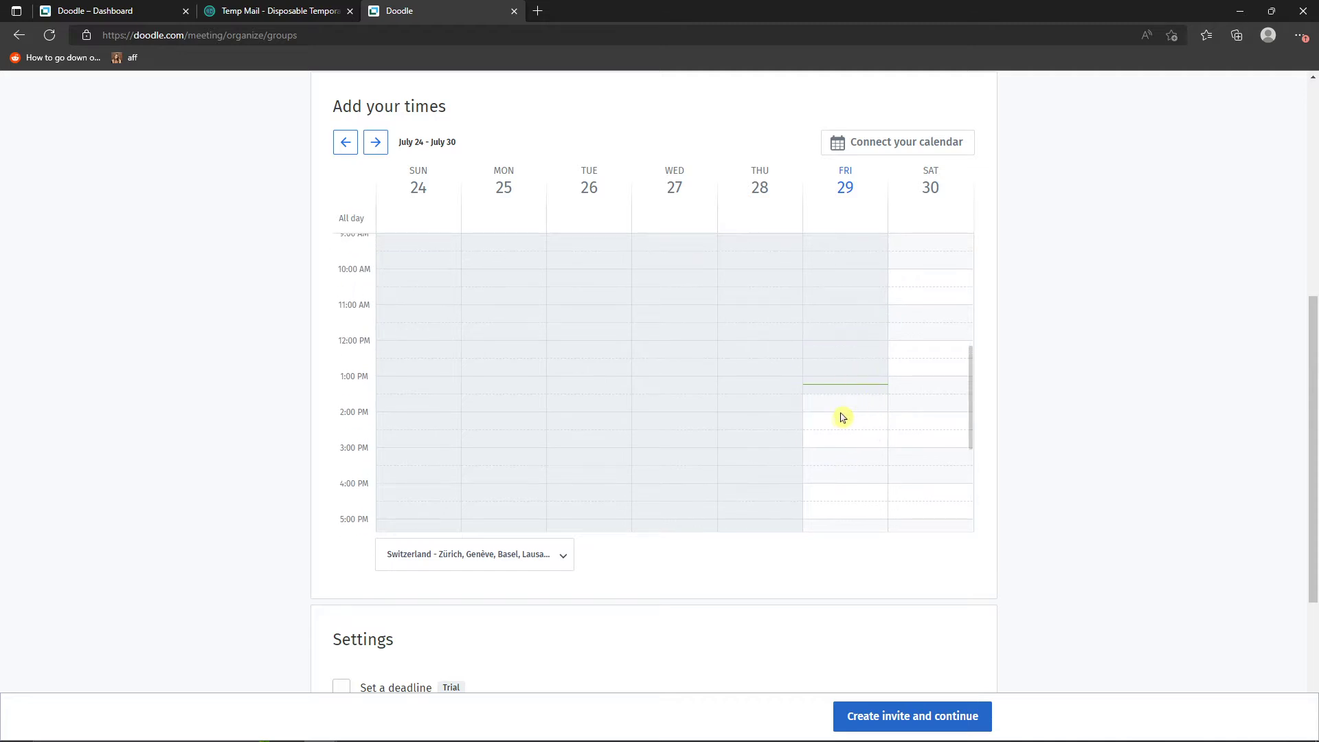
left_click(844, 425)
left_click(875, 423)
left_click(866, 430)
left_click(875, 428)
- Add a 5–7 PM time slot on Friday, July 29 to the poll's calendar
scroll(856, 453, "down", 3)
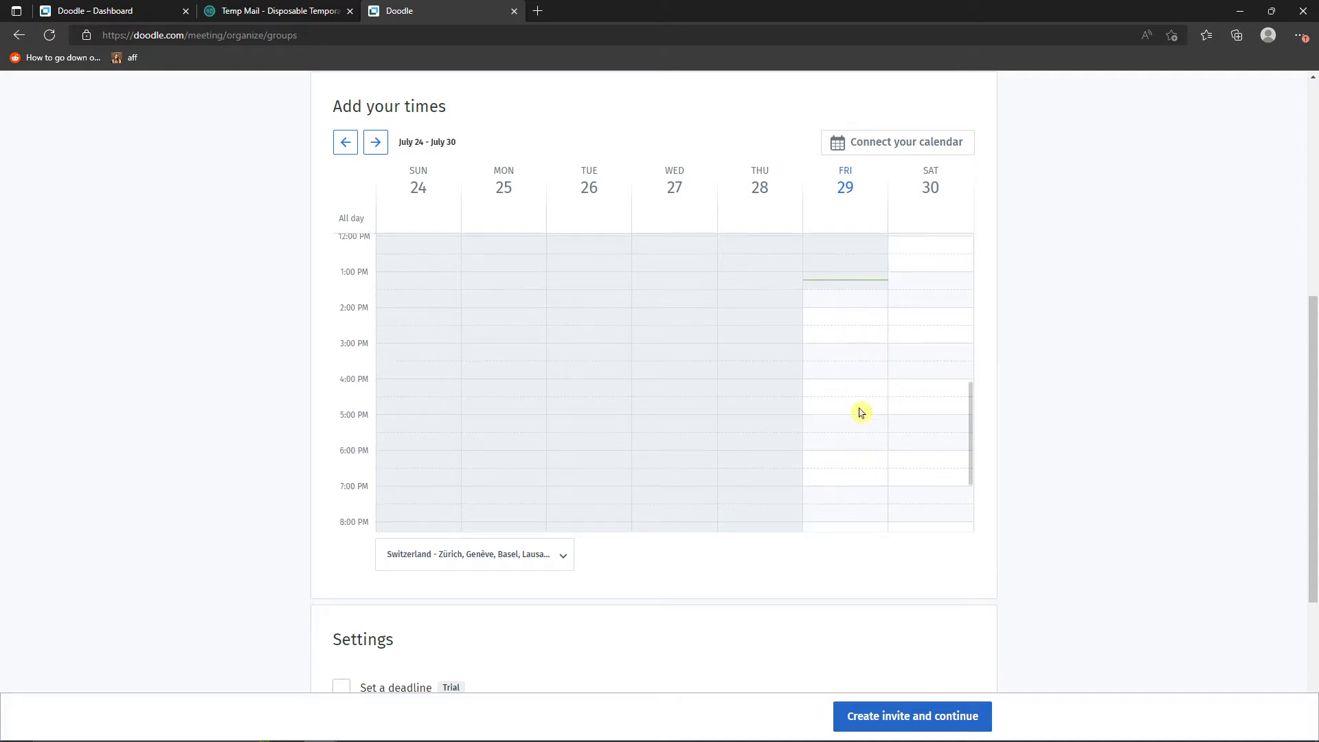
left_click(880, 421)
left_click_drag(850, 451, 839, 486)
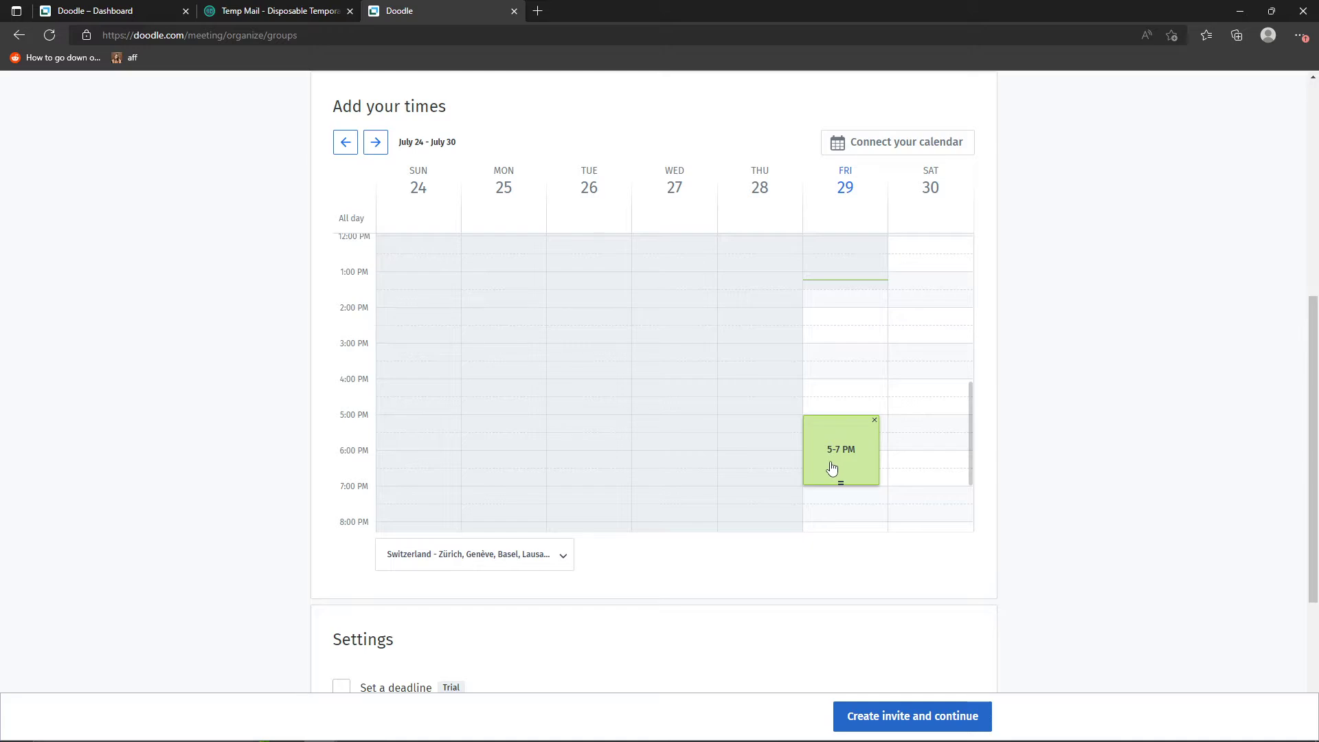
- Browse the time zones offered for the poll's calendar and keep the Switzerland time zone
scroll(833, 468, "down", 3)
scroll(833, 610, "down", 3)
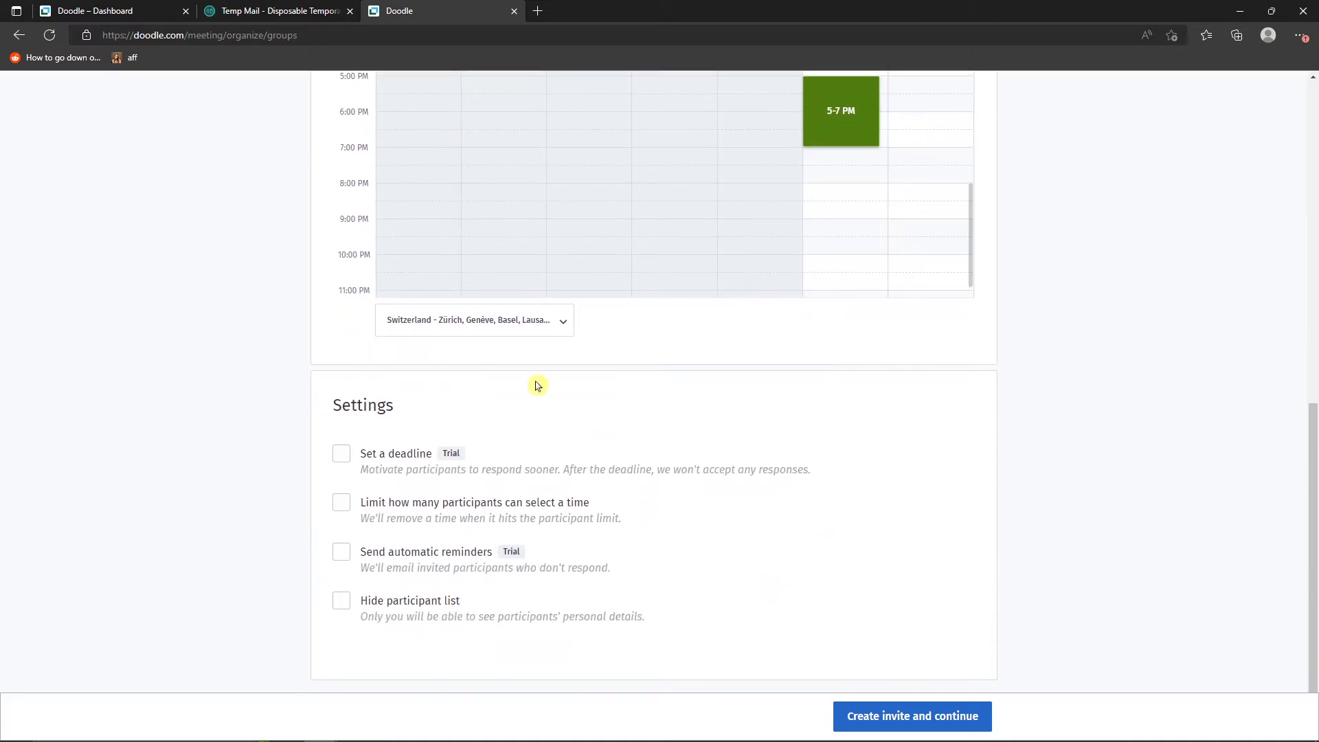
scroll(537, 386, "up", 3)
scroll(533, 539, "down", 4)
left_click(511, 320)
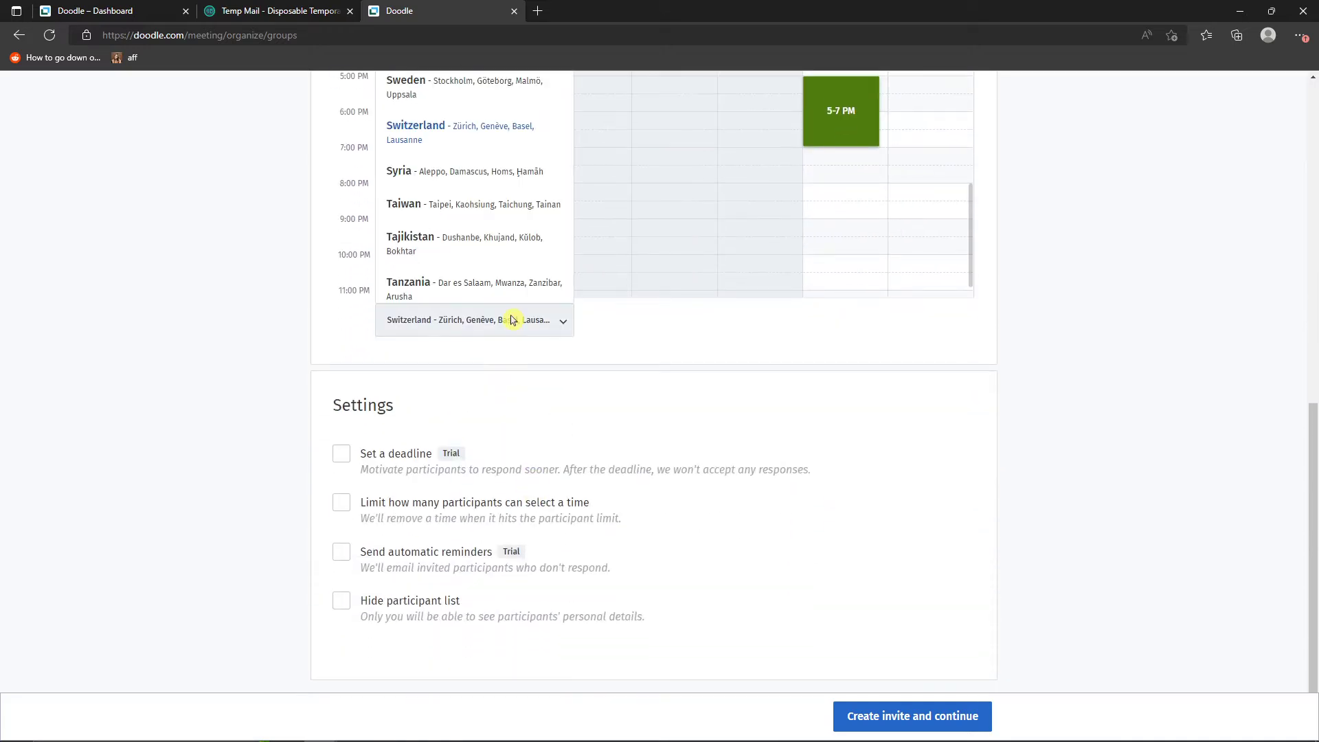
scroll(481, 323, "up", 3)
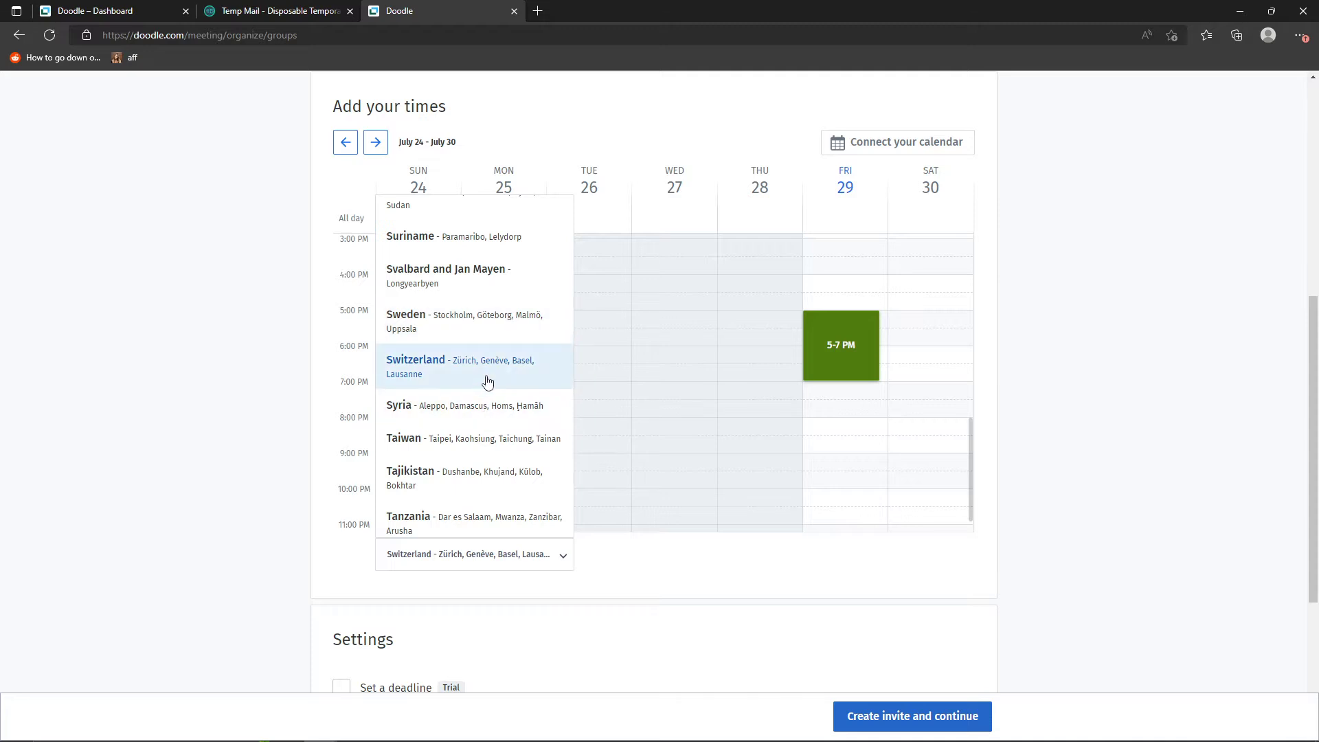
scroll(492, 351, "up", 2)
scroll(494, 421, "up", 4)
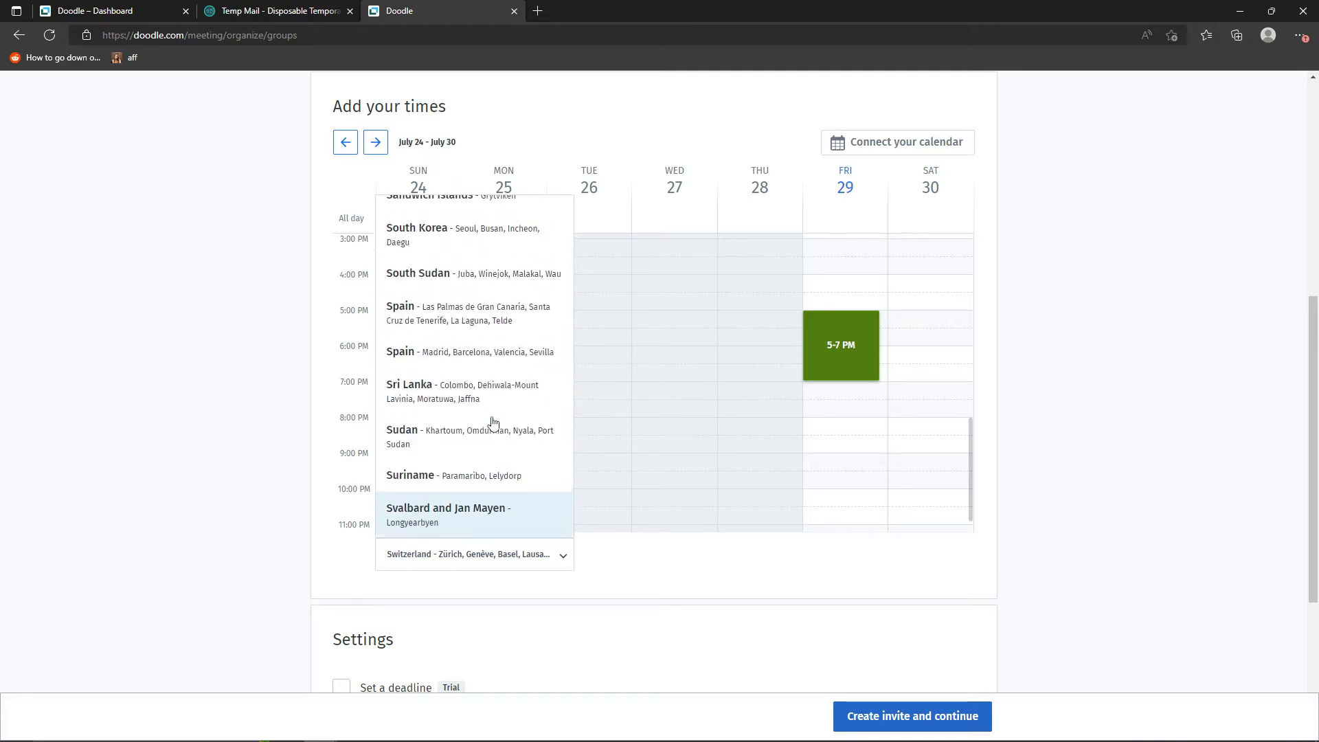
left_click(257, 355)
- Turn on automatic reminders in the poll's settings
scroll(236, 354, "down", 3)
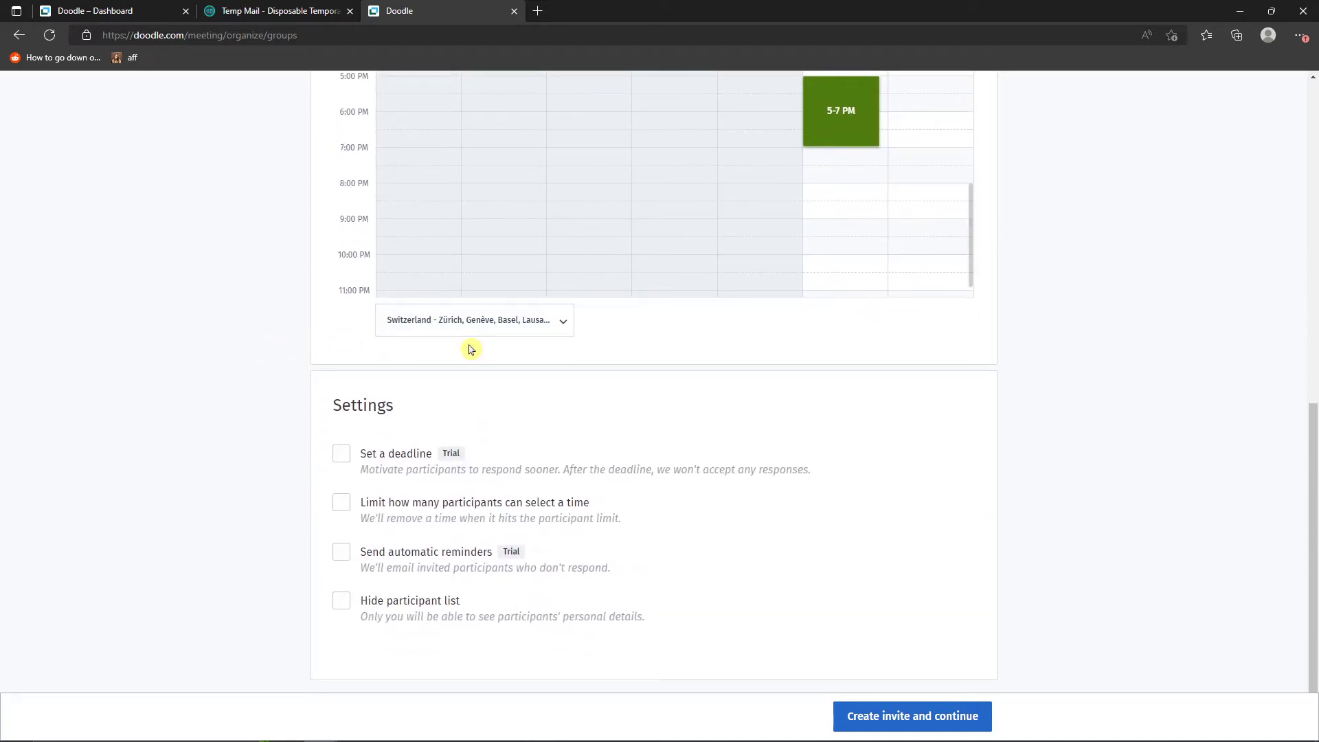
scroll(459, 393, "up", 1)
scroll(455, 403, "down", 1)
left_click(345, 554)
- Enable a response deadline for the poll, look over its date and time choices, and switch the deadline off
left_click(410, 473)
left_click(395, 468)
left_click(389, 466)
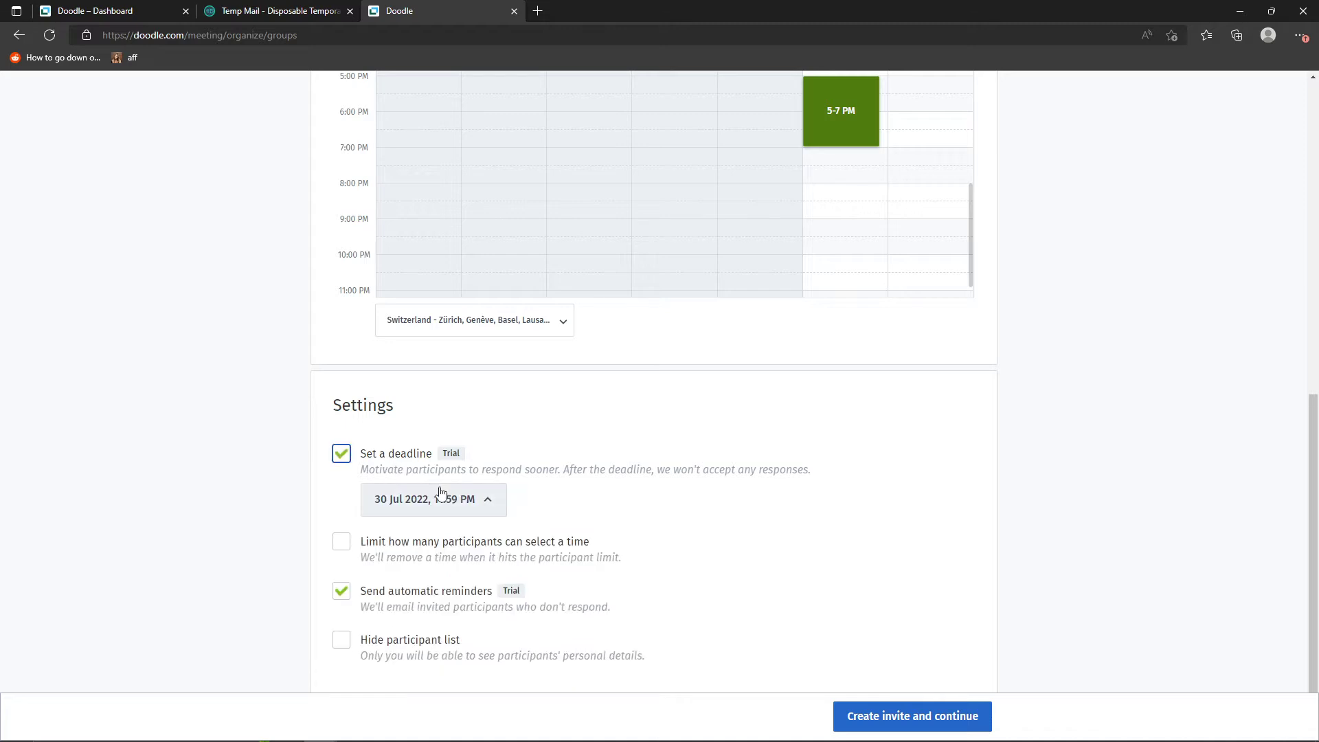
left_click(342, 541)
left_click(341, 542)
left_click(442, 511)
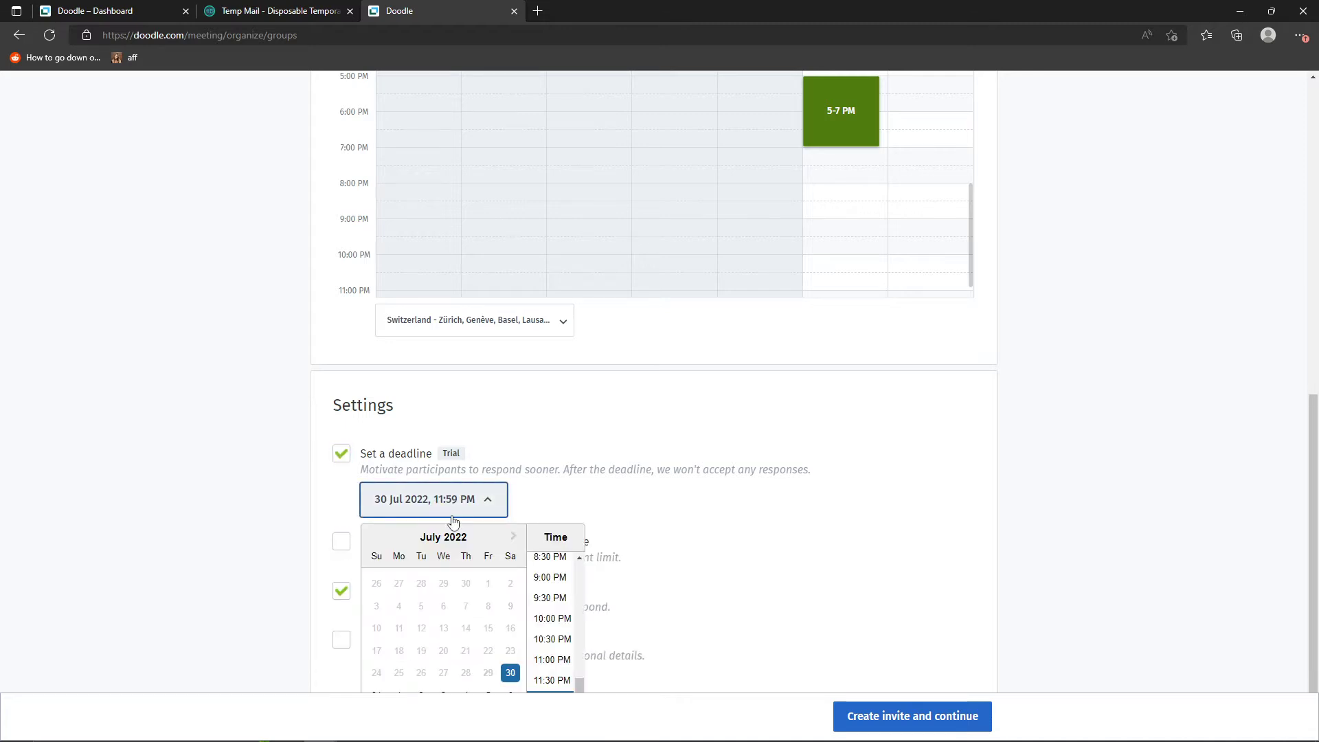
scroll(454, 659, "down", 1)
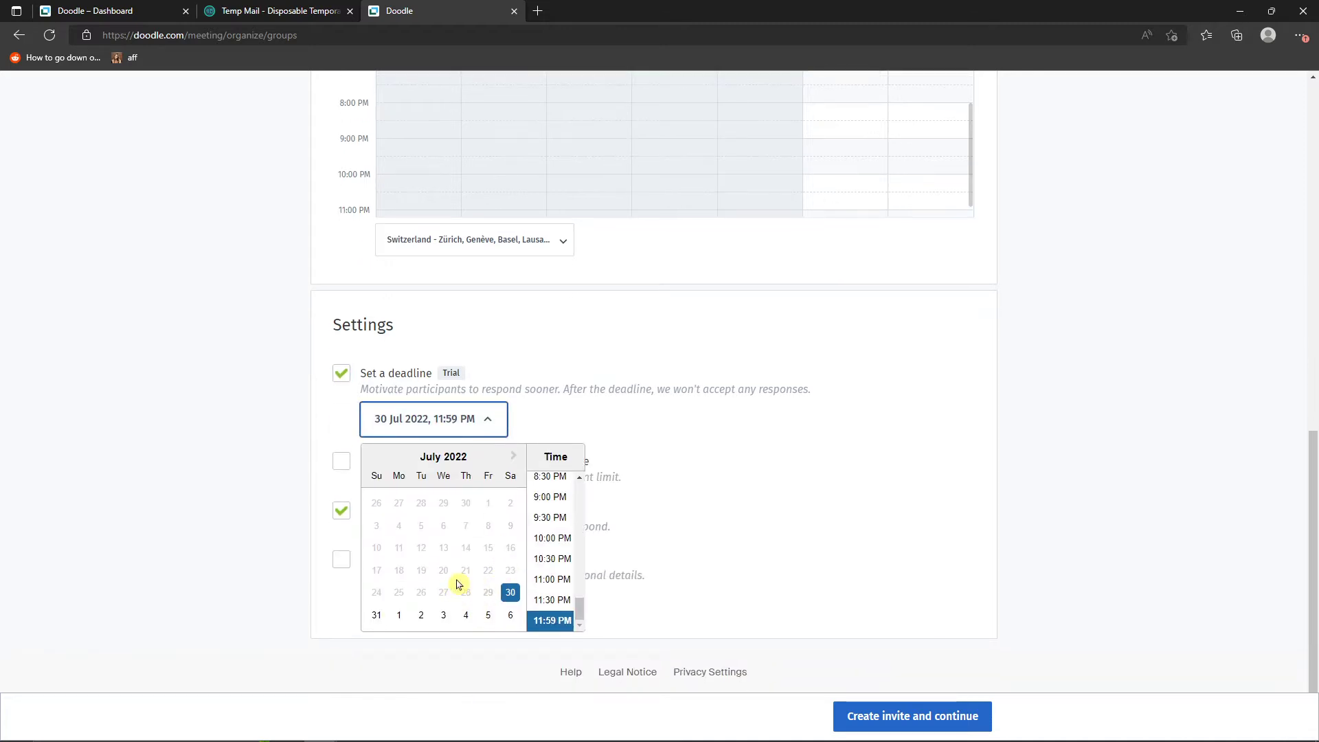
left_click(342, 373)
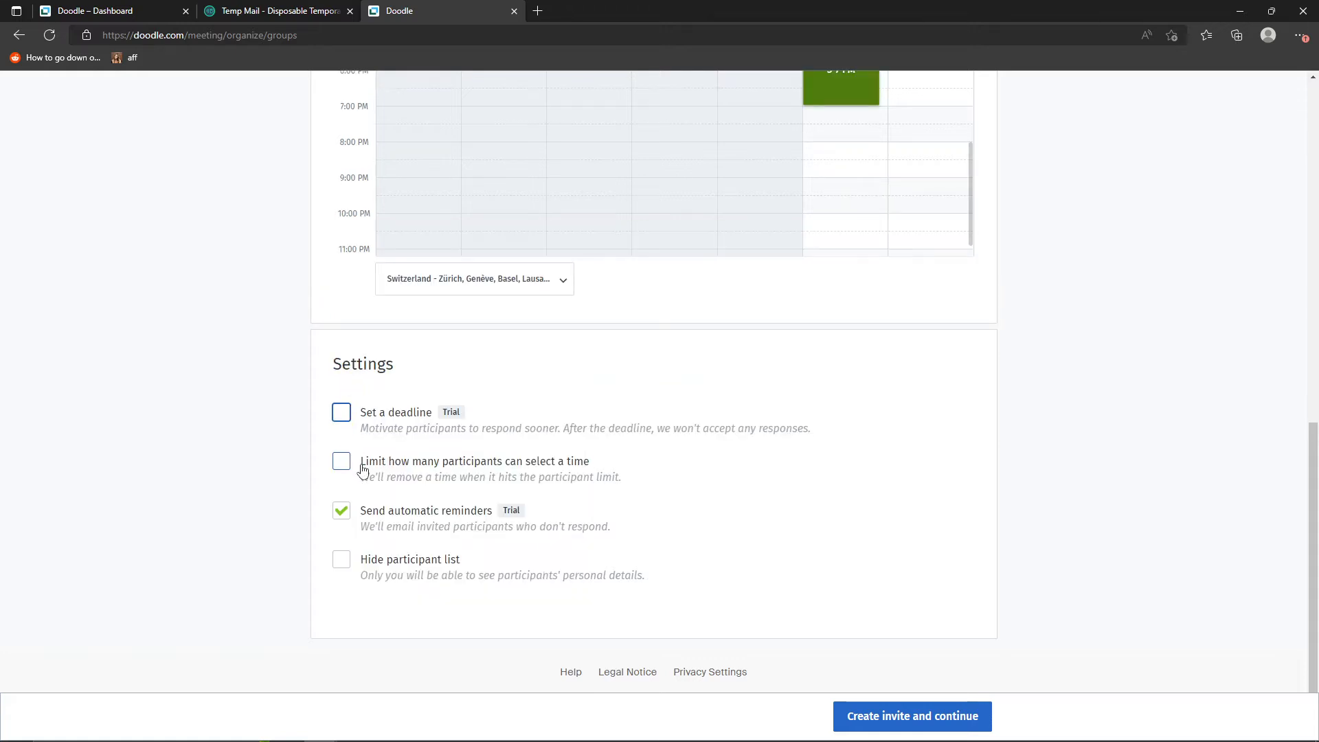
- Try a limit of 15 participants per time, remove the limit, and turn off automatic reminders
left_click(342, 469)
left_click(375, 509)
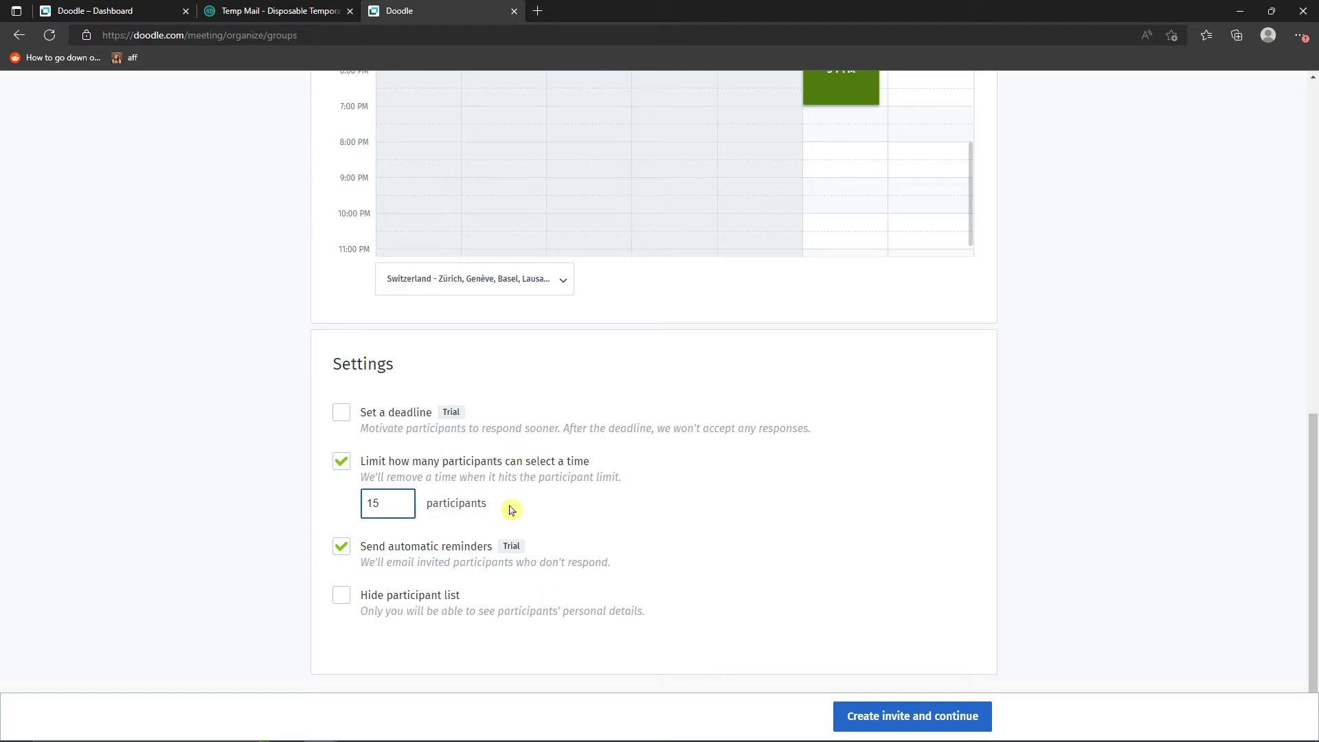
mouse_move(505, 502)
left_mouse_down()
mouse_move(437, 495)
mouse_move(524, 501)
left_mouse_up()
left_click(342, 461)
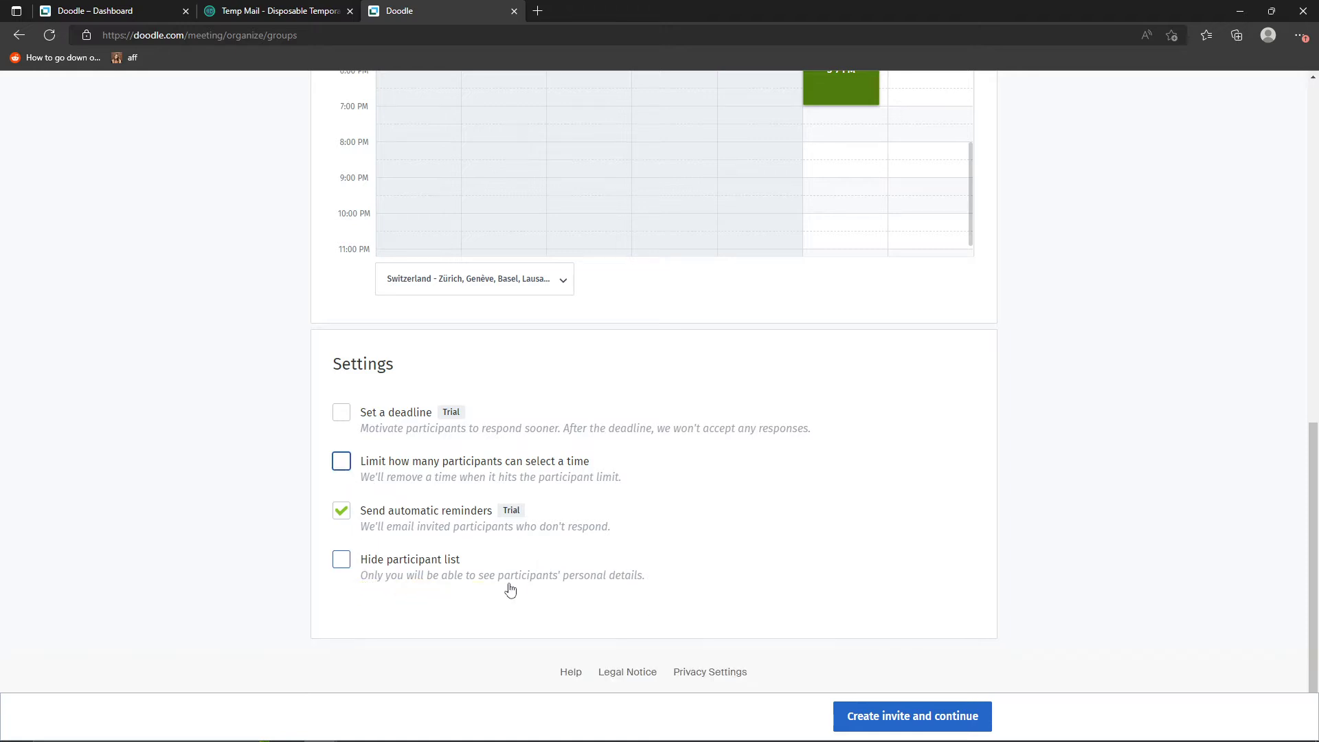
left_click(341, 511)
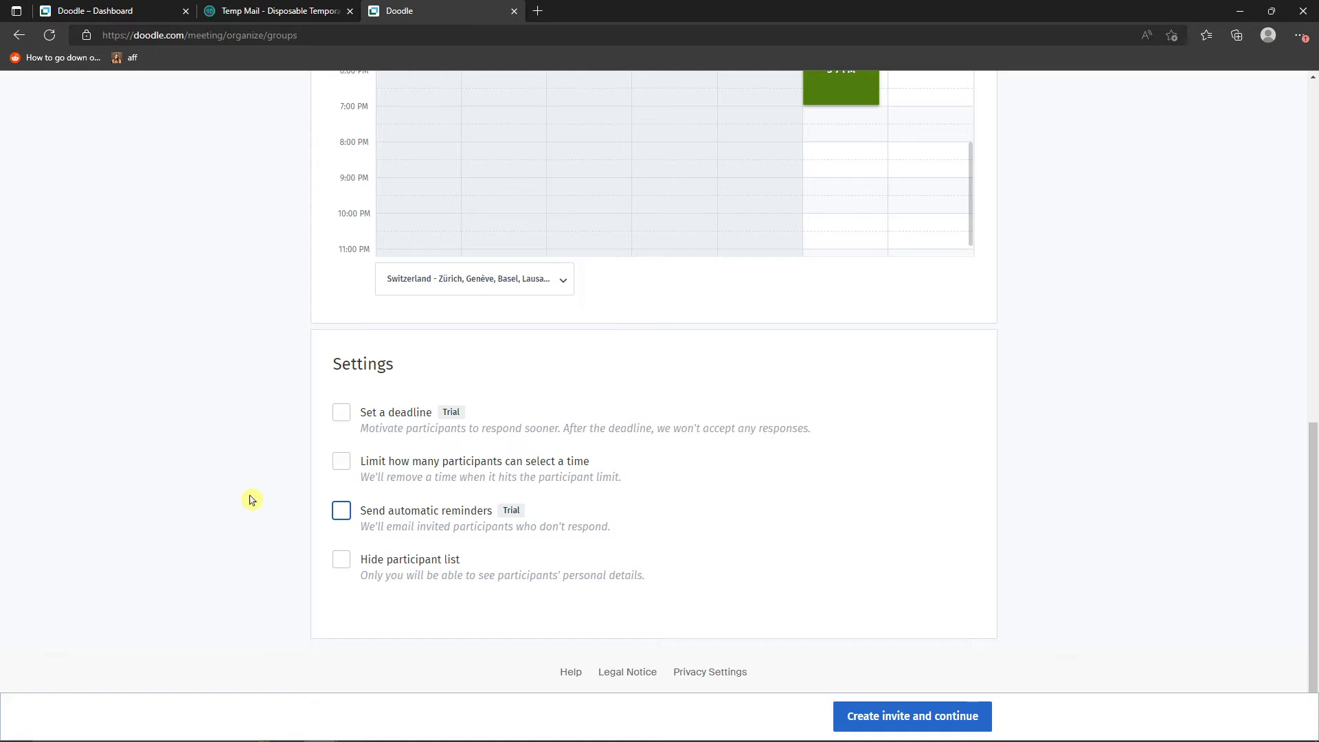
- Create the invite for the group poll and continue to its overview page
scroll(256, 503, "up", 1)
scroll(781, 521, "up", 8)
scroll(772, 534, "down", 8)
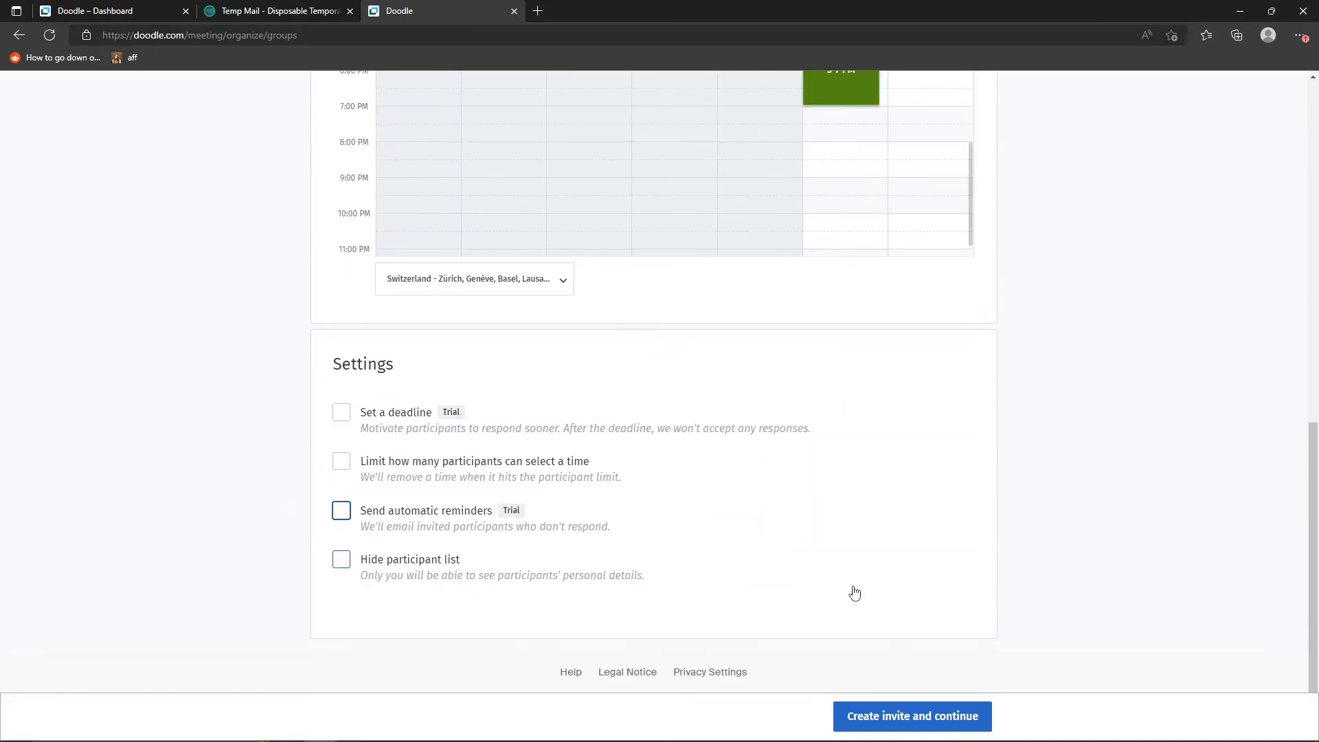
left_click(921, 714)
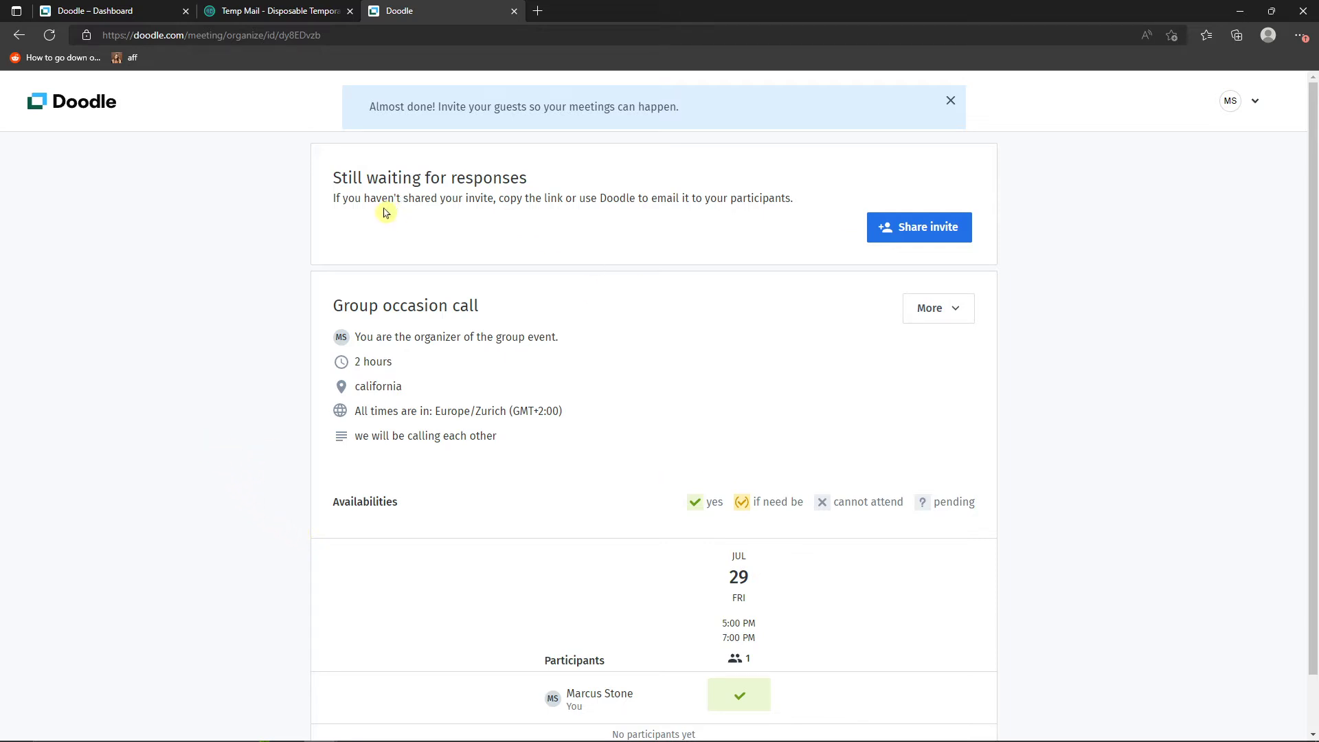
- Copy the poll's invite link and open the form for sharing the invite by e-mail
left_click(921, 237)
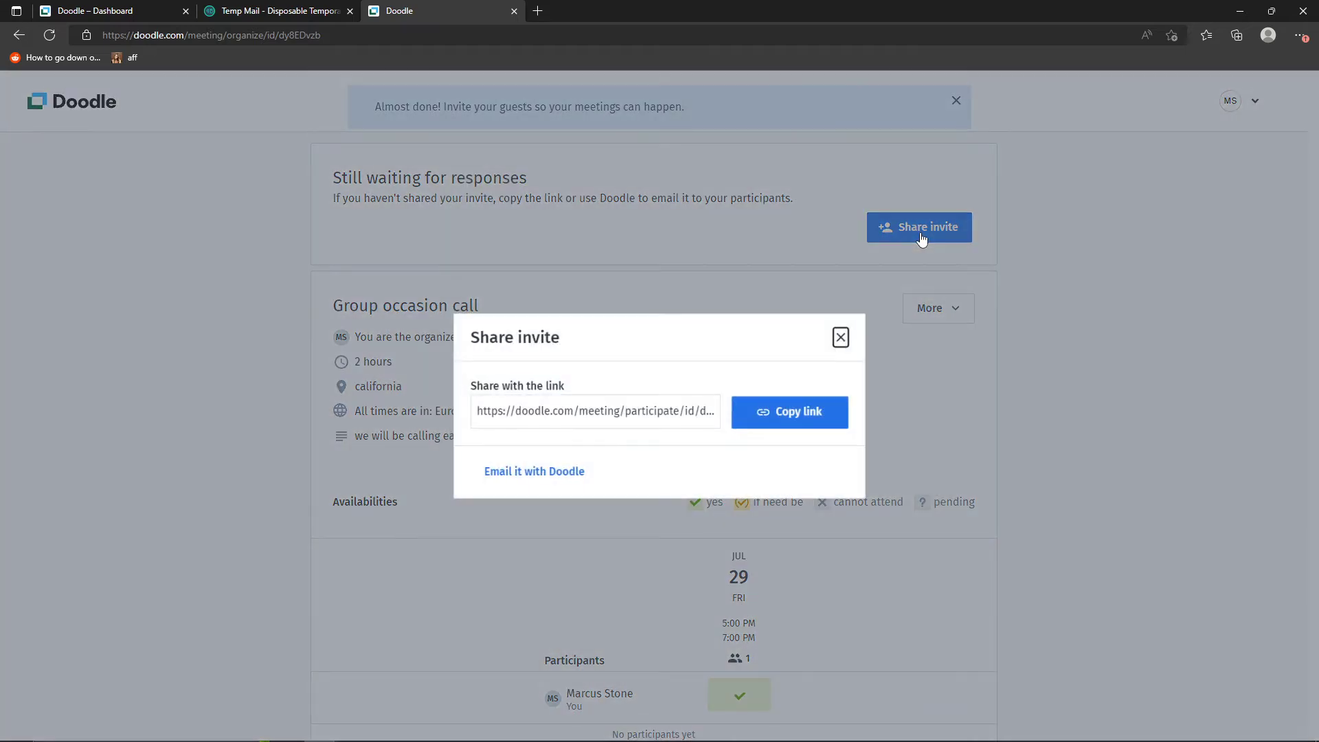
left_click(771, 411)
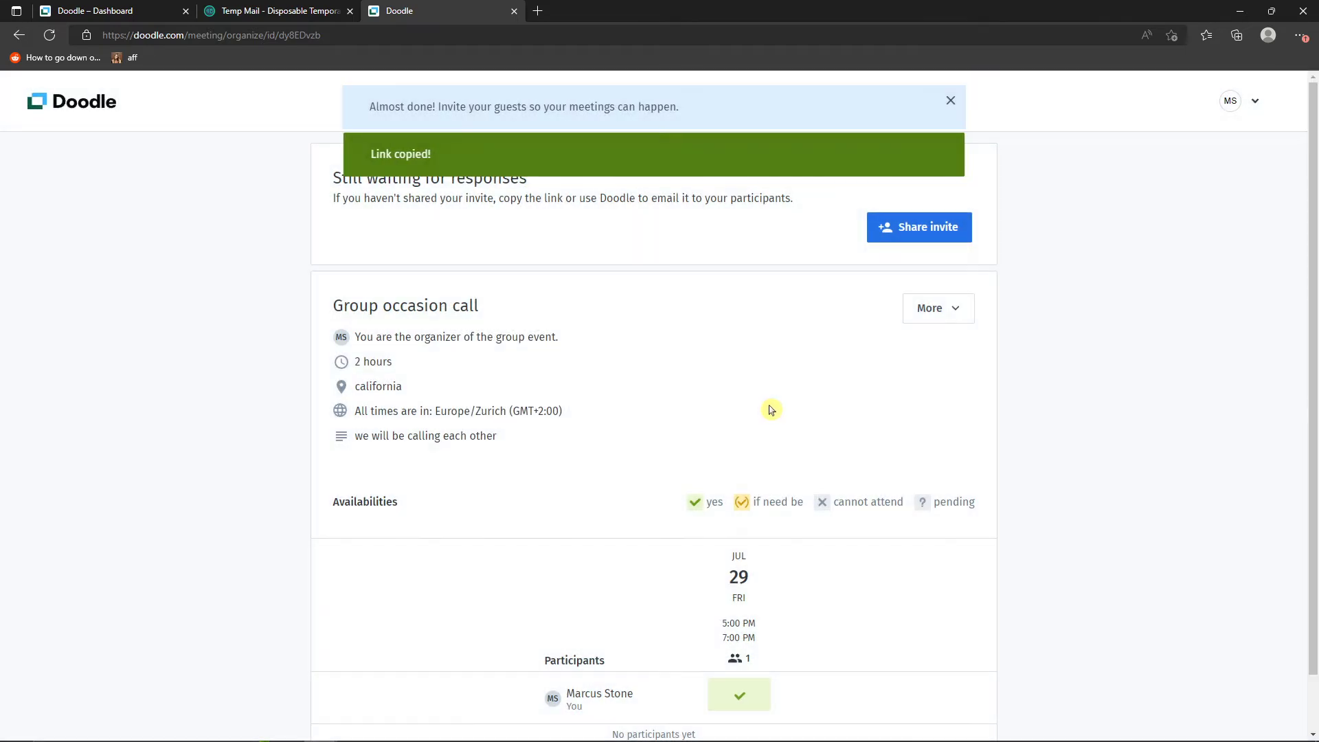
left_click(916, 229)
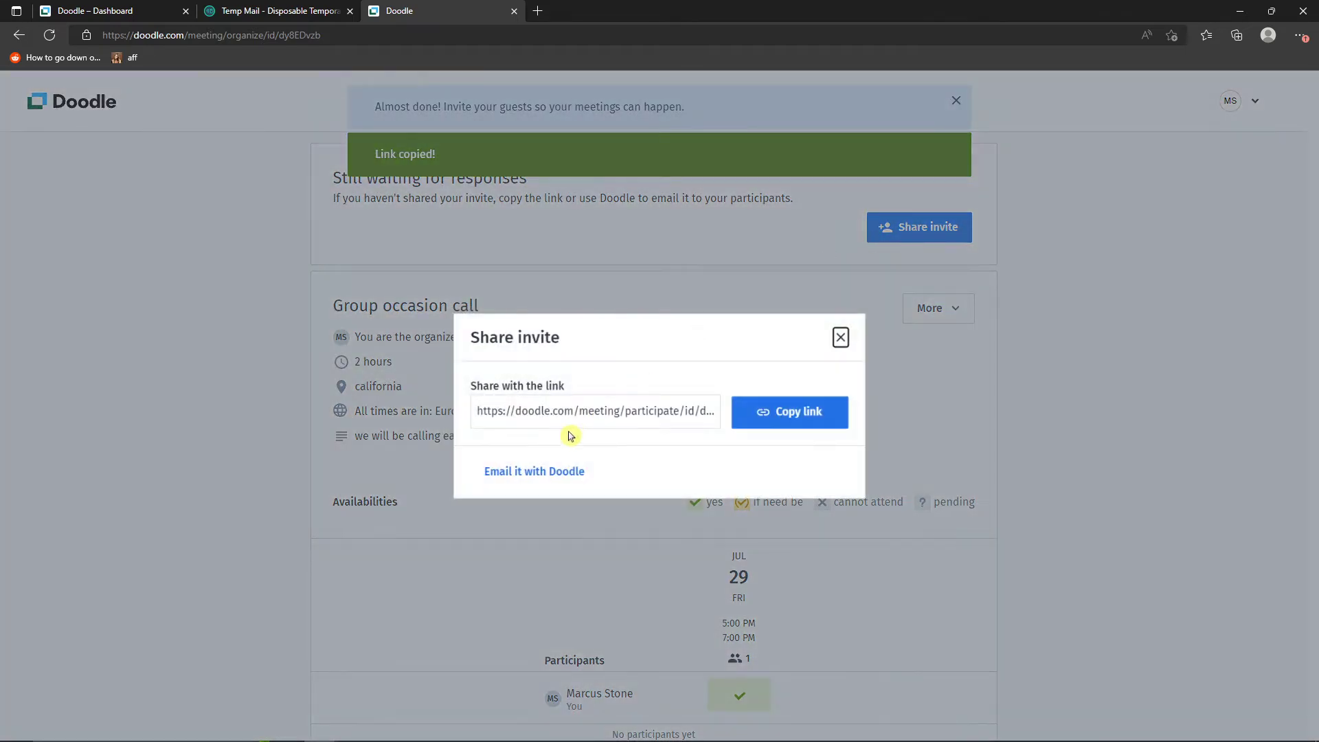
left_click(536, 473)
left_click(548, 406)
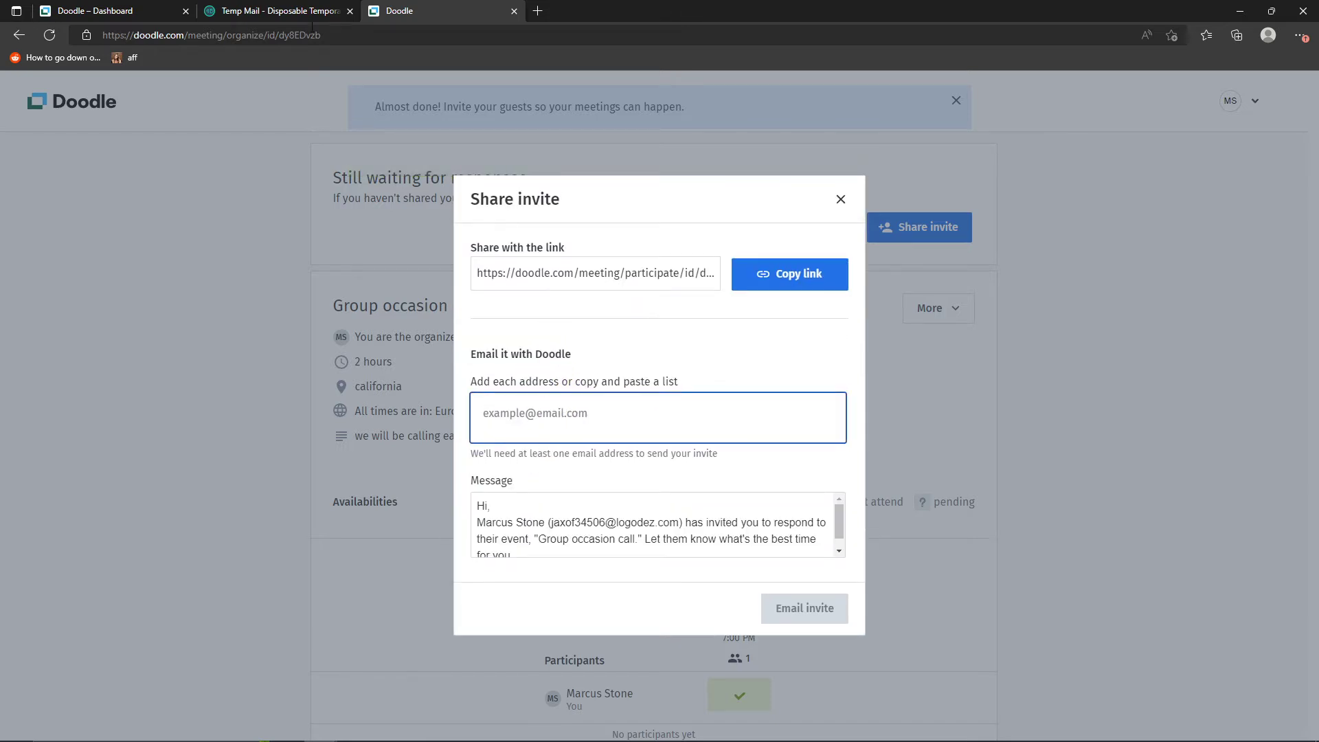
- Copy the disposable e-mail address from Temp Mail and add it as a recipient of the Doodle invite
left_click(309, 13)
left_click(317, 34)
left_click(104, 465)
scroll(104, 465, "up", 1)
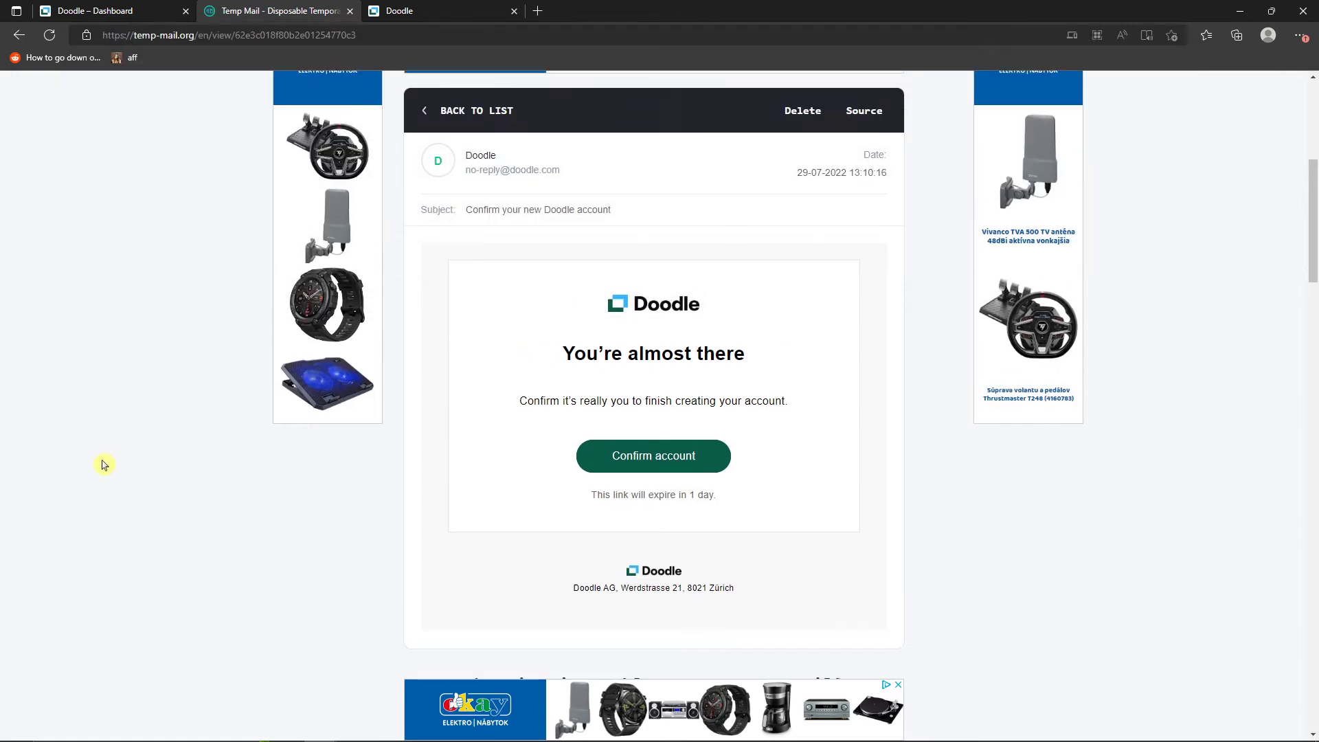
scroll(105, 464, "up", 5)
left_click(792, 213)
left_click(399, 10)
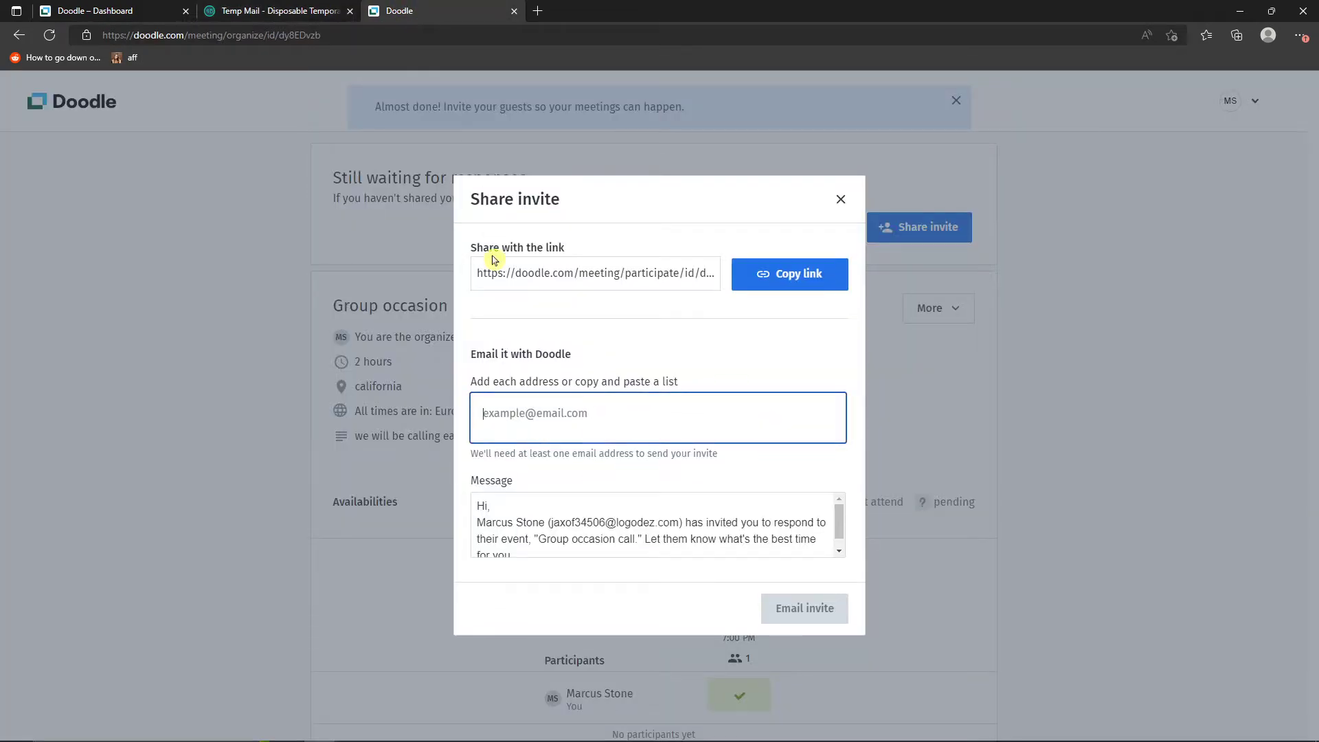
key("ctrl+v")
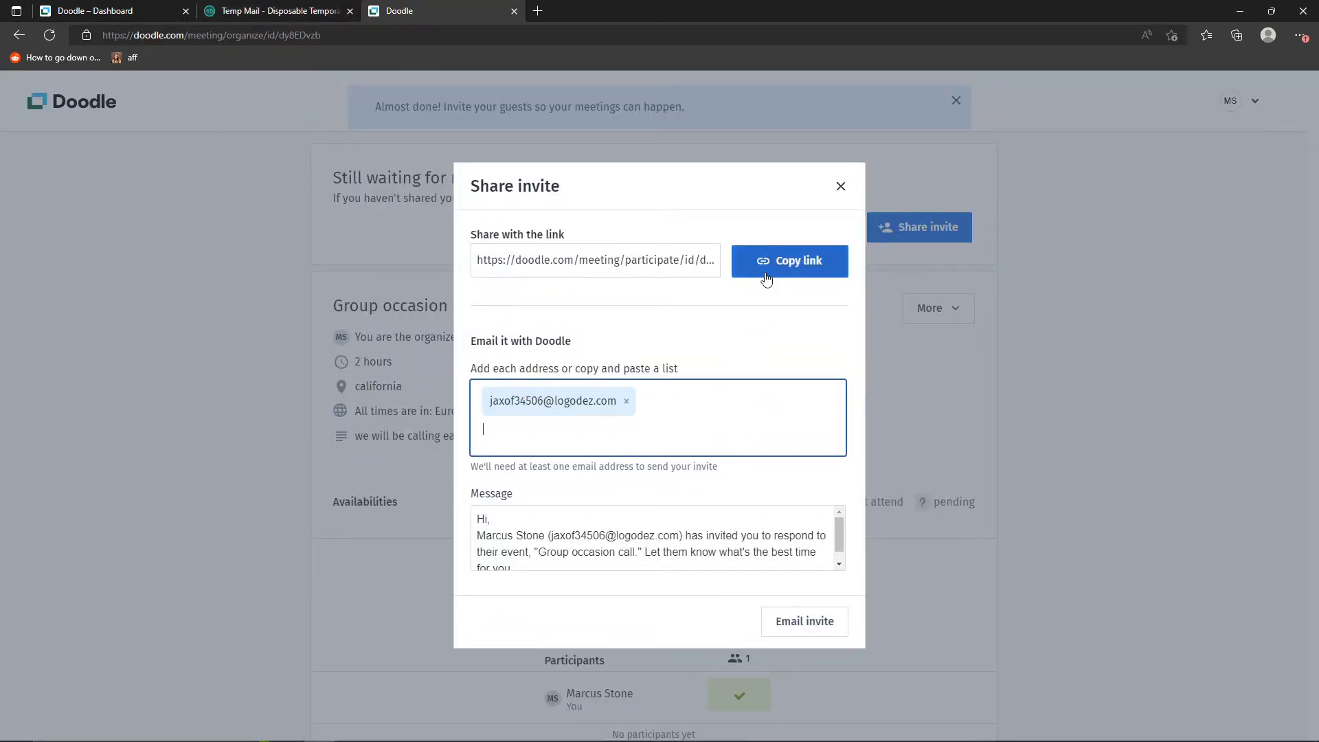
- Copy the poll's invite link from the sharing dialog and open it in Google Chrome
scroll(533, 542, "down", 1)
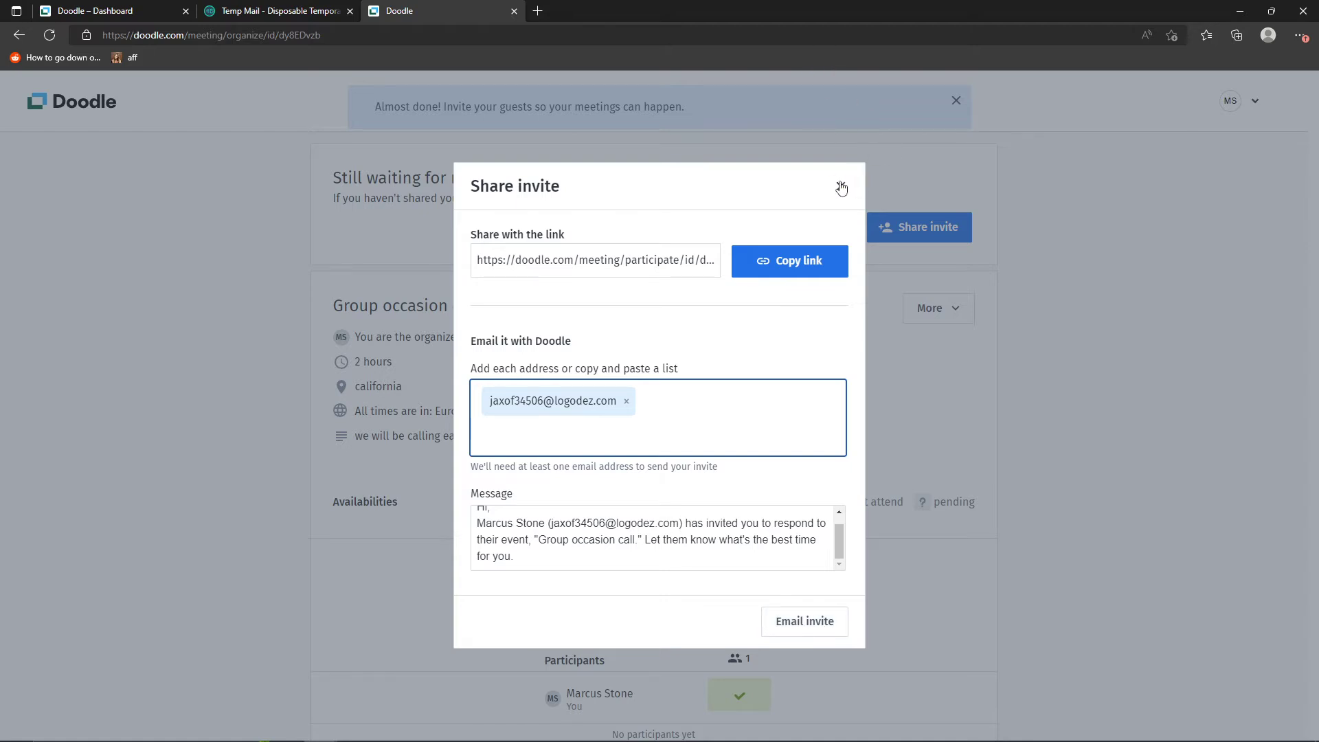
left_click(782, 261)
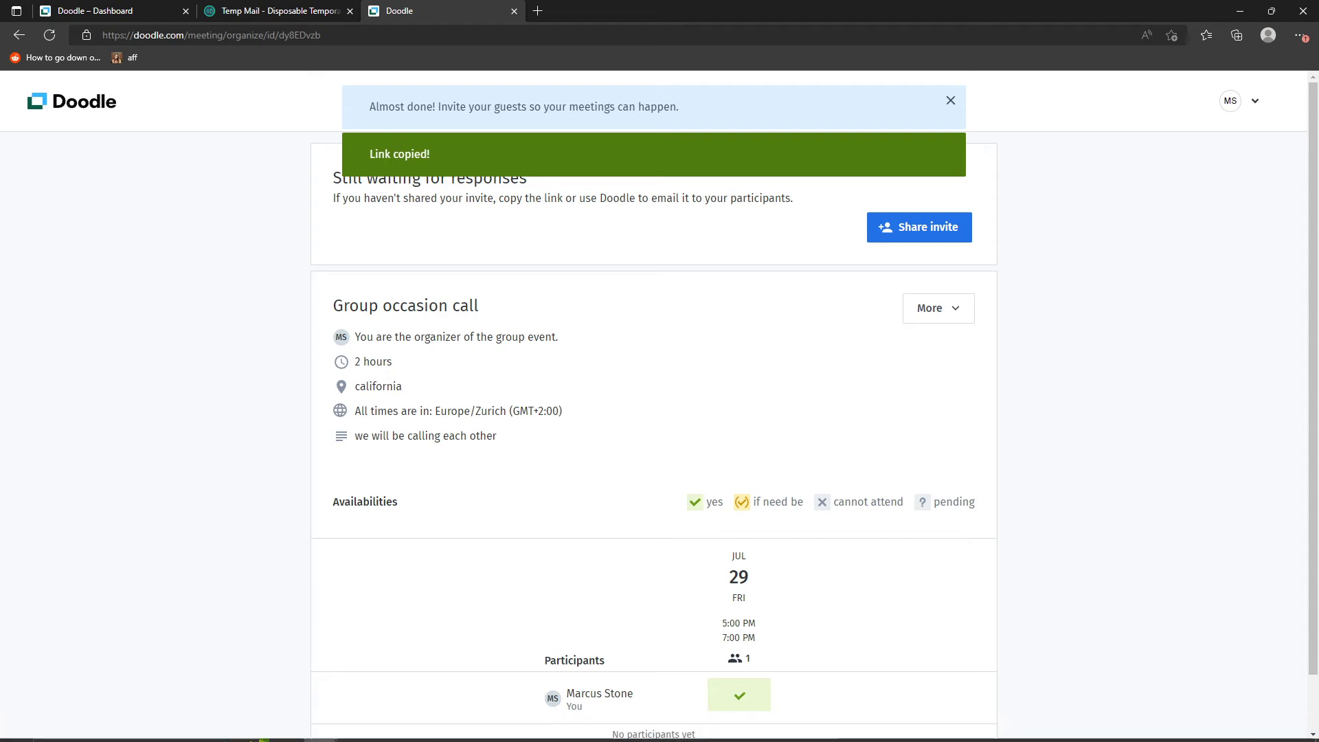
key("super")
type("ch")
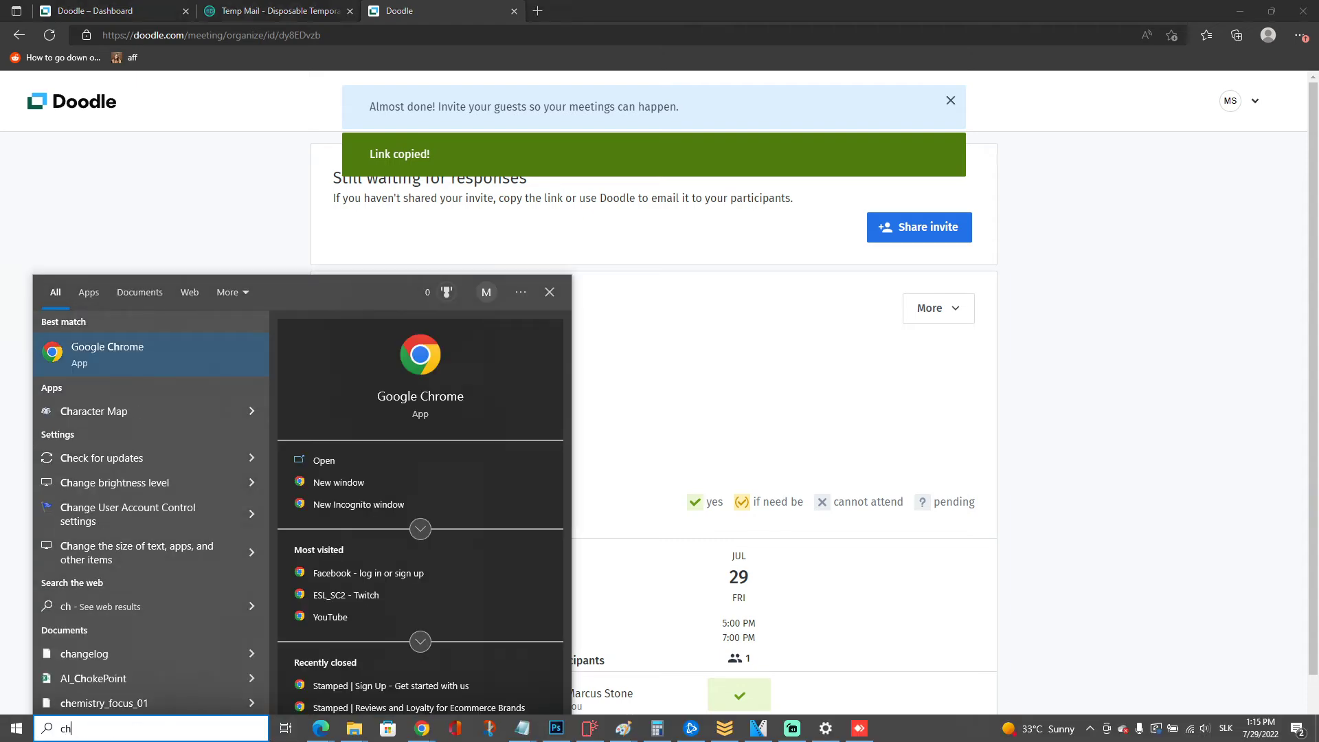
key("Return")
key("ctrl+v")
key("Return")
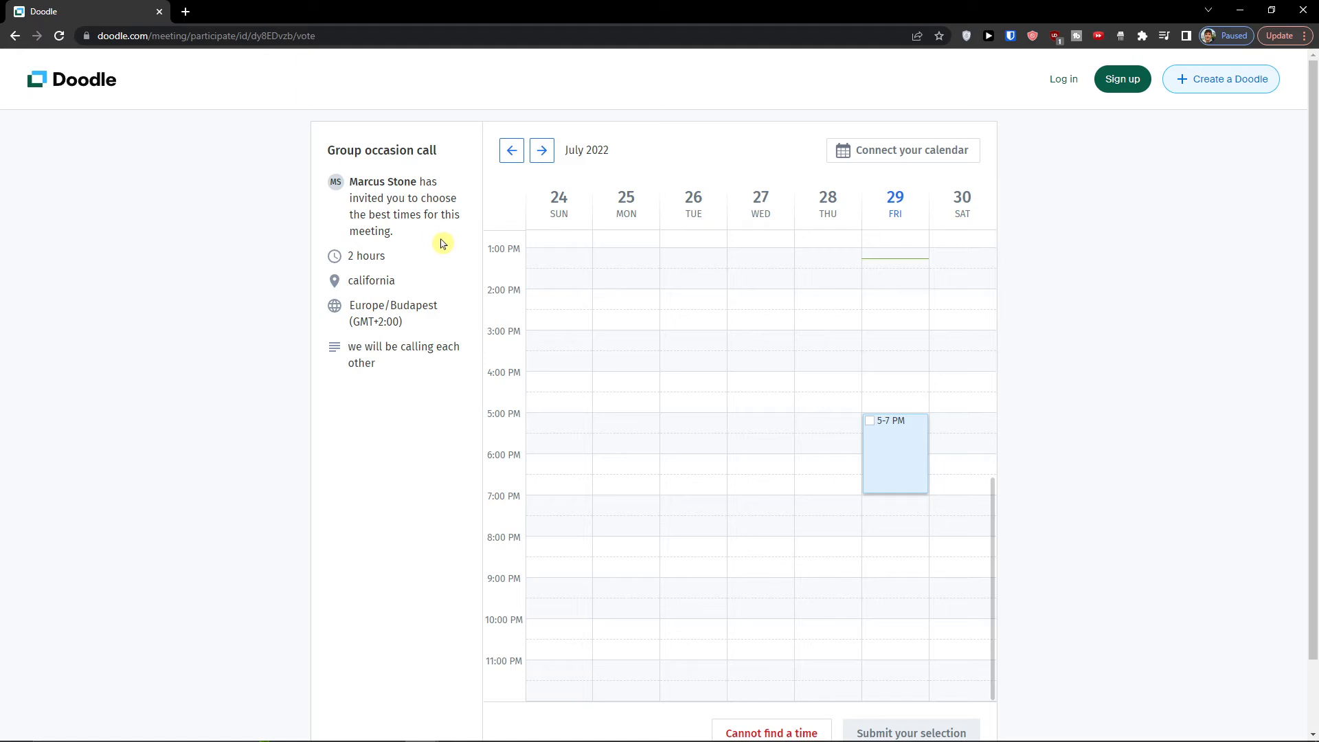
- Vote for the Friday 29 July, 5-7 PM slot in the group poll and submit the selection
left_click(889, 474)
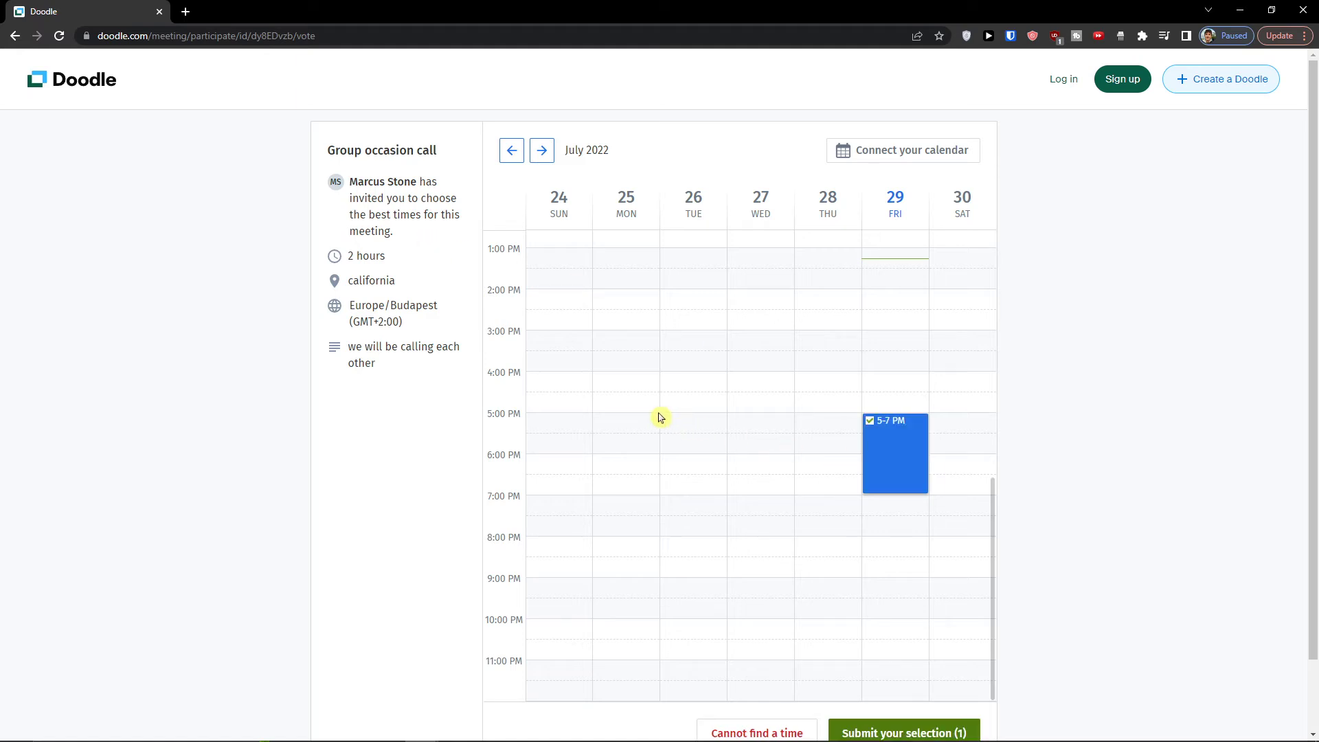
scroll(653, 415, "down", 2)
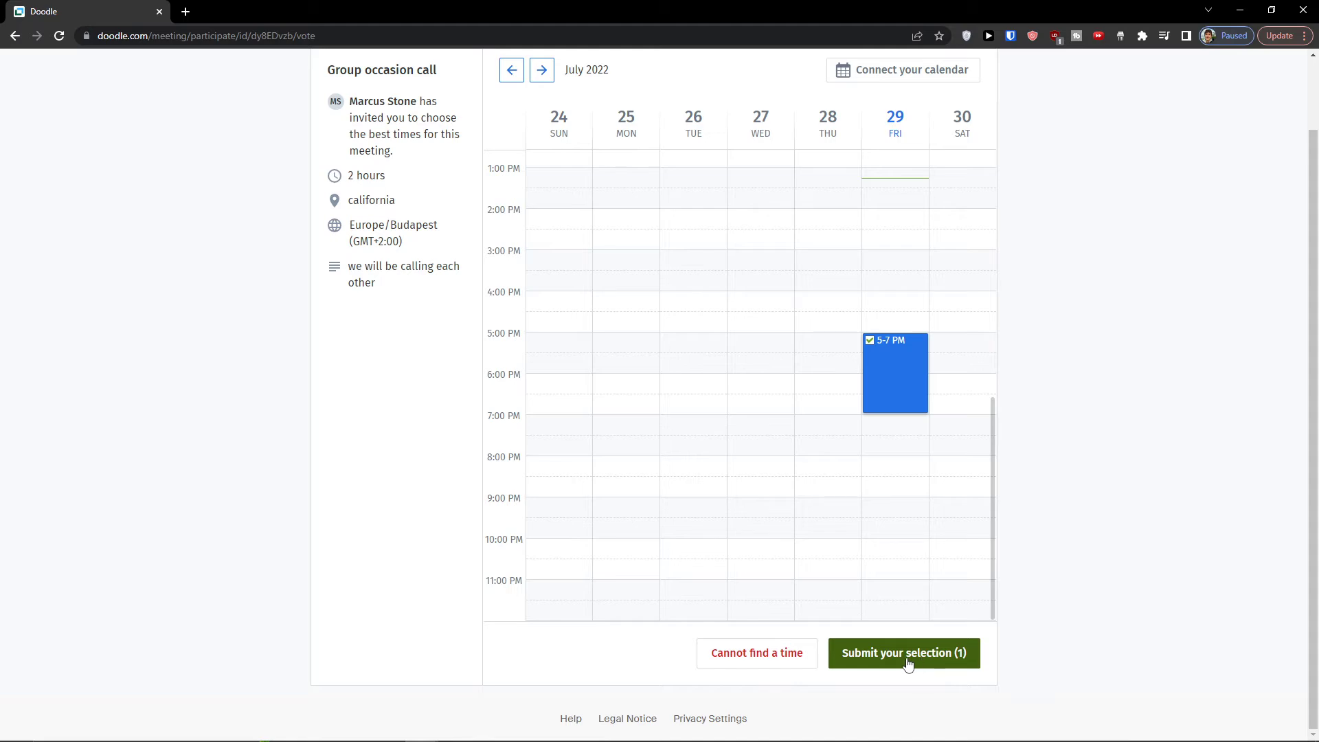
left_click(872, 653)
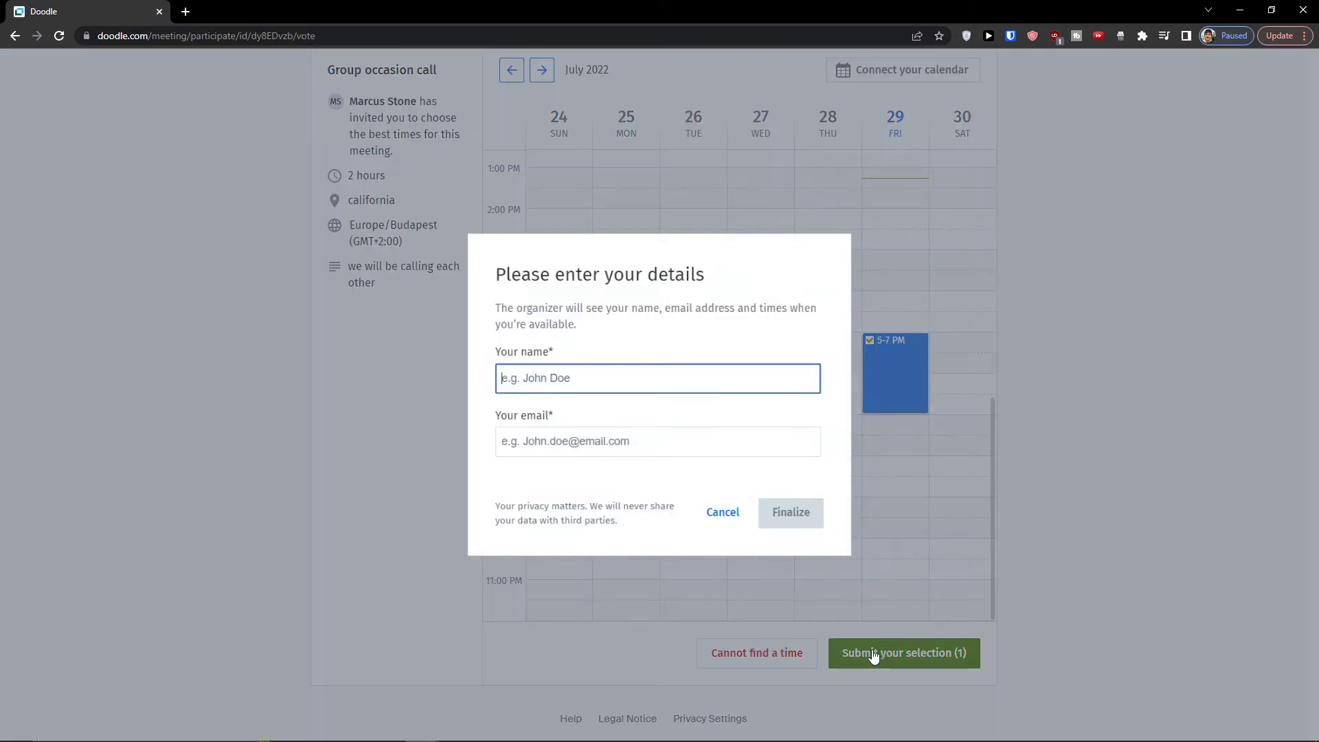
- Enter the participant's name and e-mail address, finalize the vote and review the availability table
type("marcus")
key("Tab")
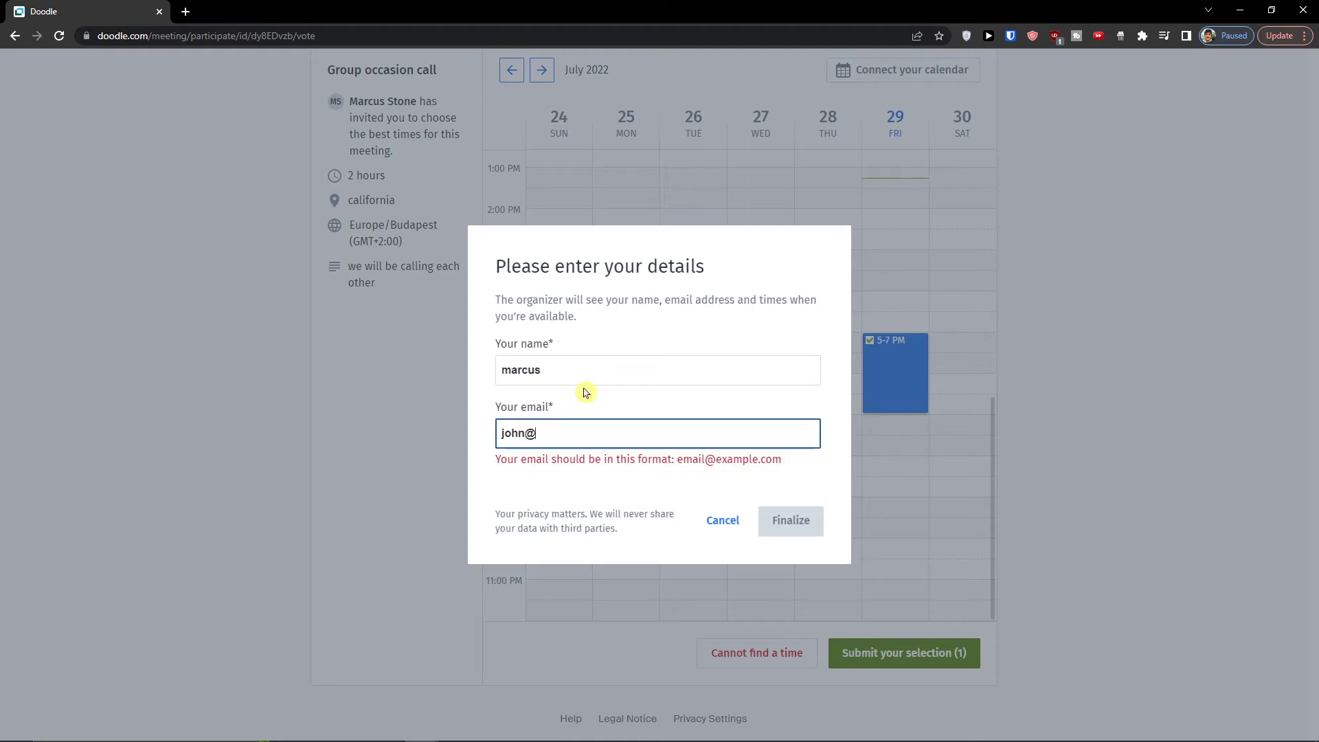
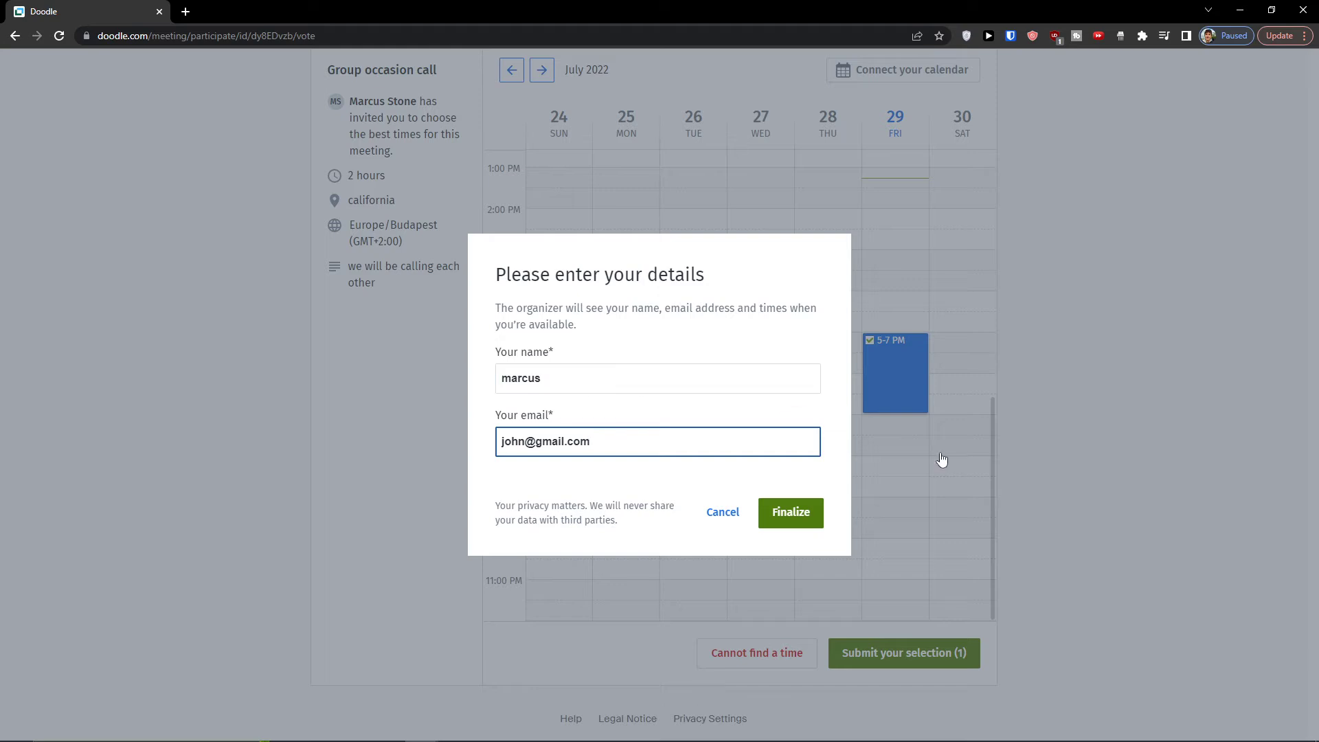
left_click(792, 520)
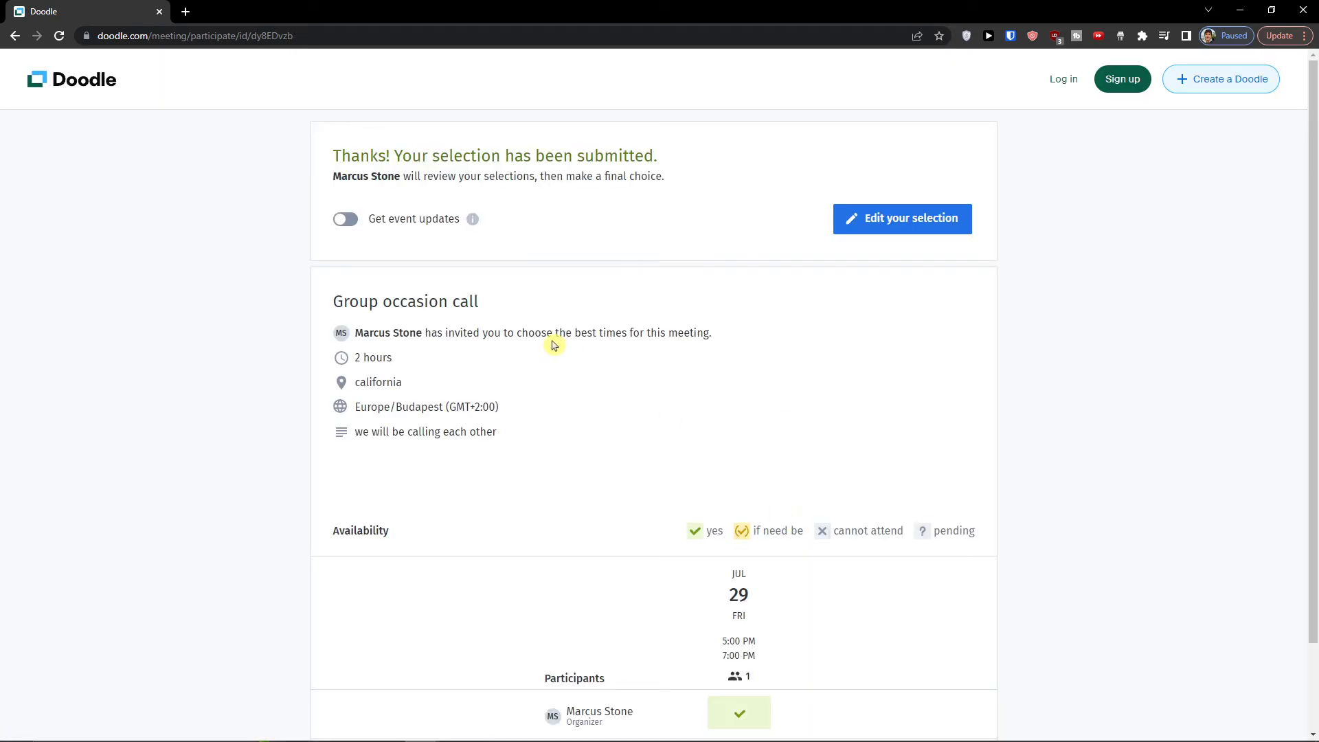
scroll(557, 344, "down", 2)
scroll(553, 339, "up", 2)
scroll(549, 335, "down", 2)
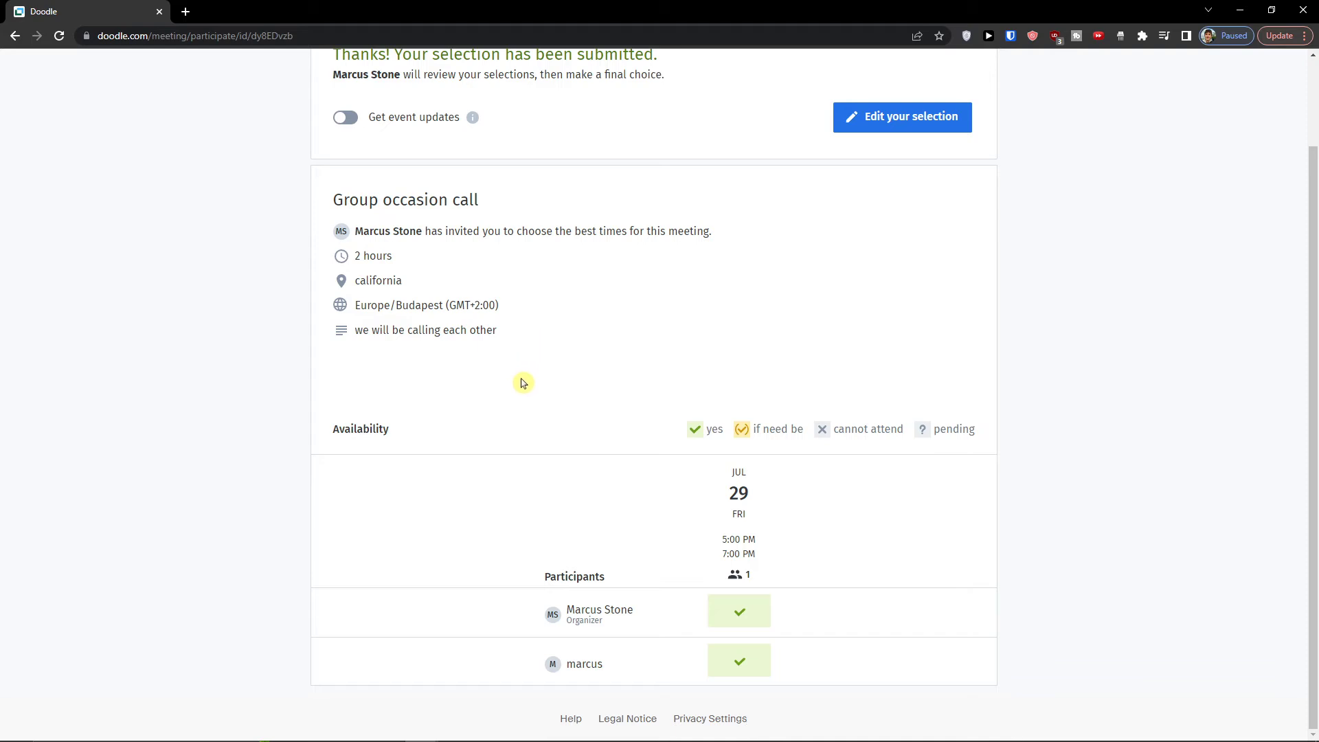
scroll(712, 531, "up", 2)
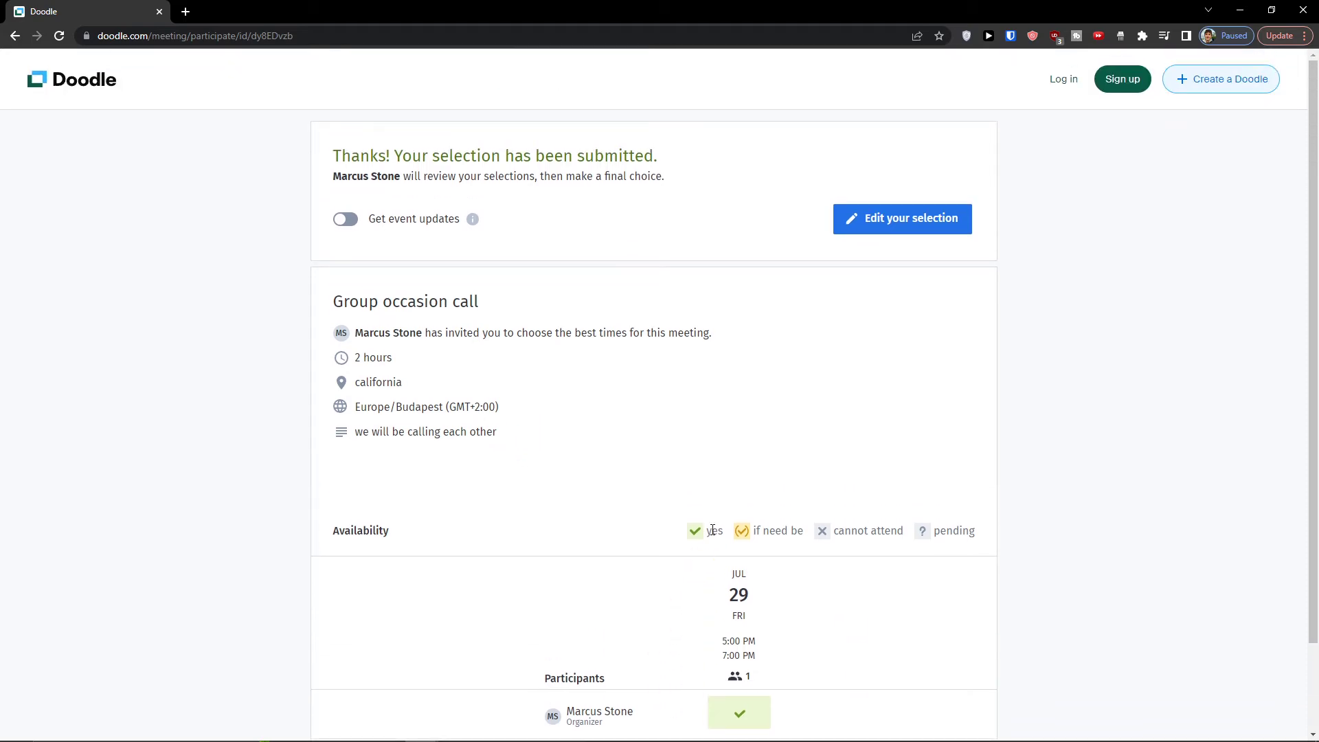
- Return to the organizer's poll overview in Microsoft Edge, reload it and check the participants' responses
left_click(1240, 10)
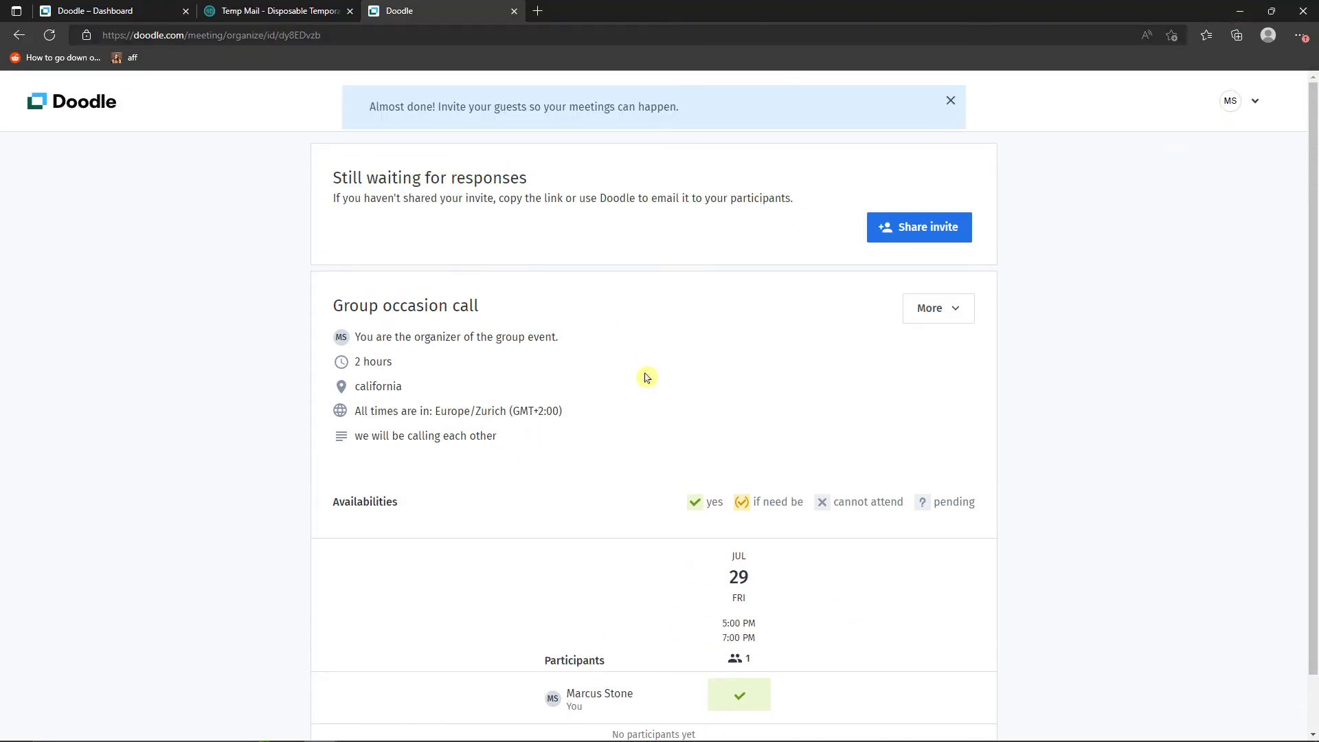
scroll(656, 376, "down", 2)
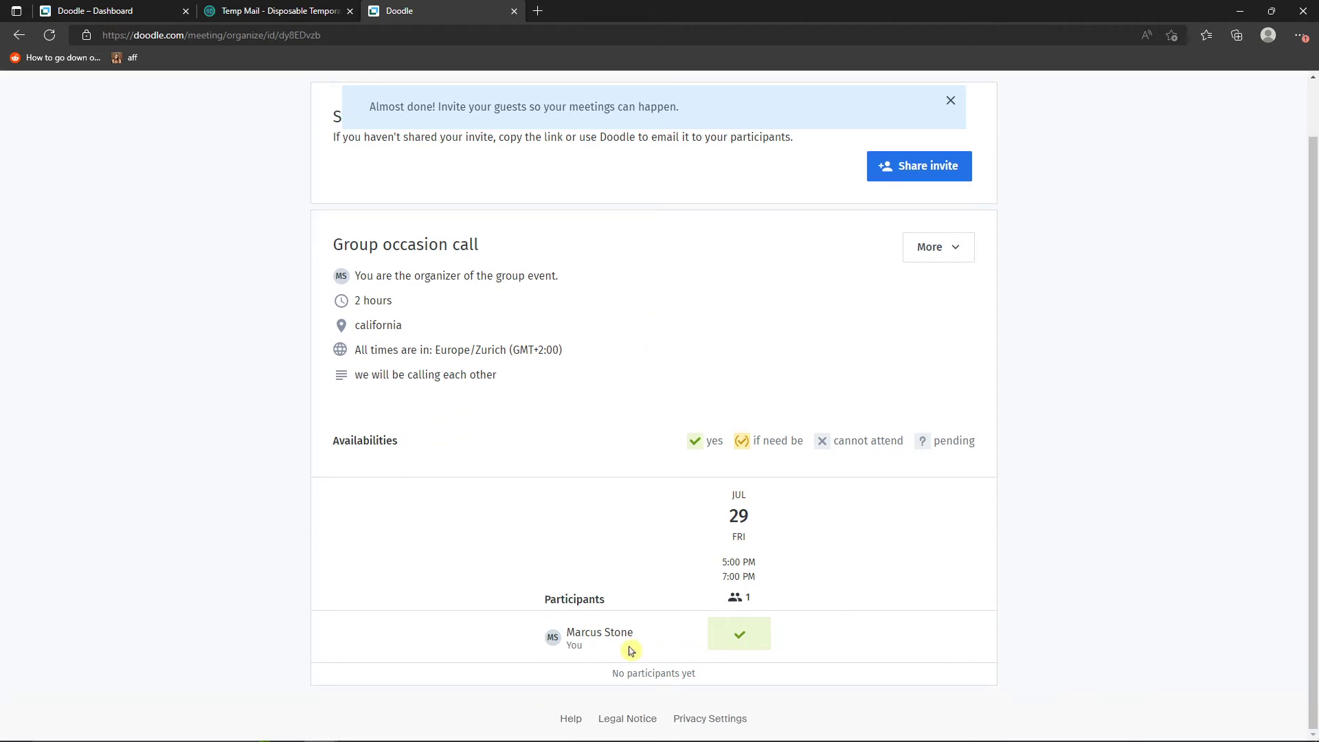
left_click(53, 40)
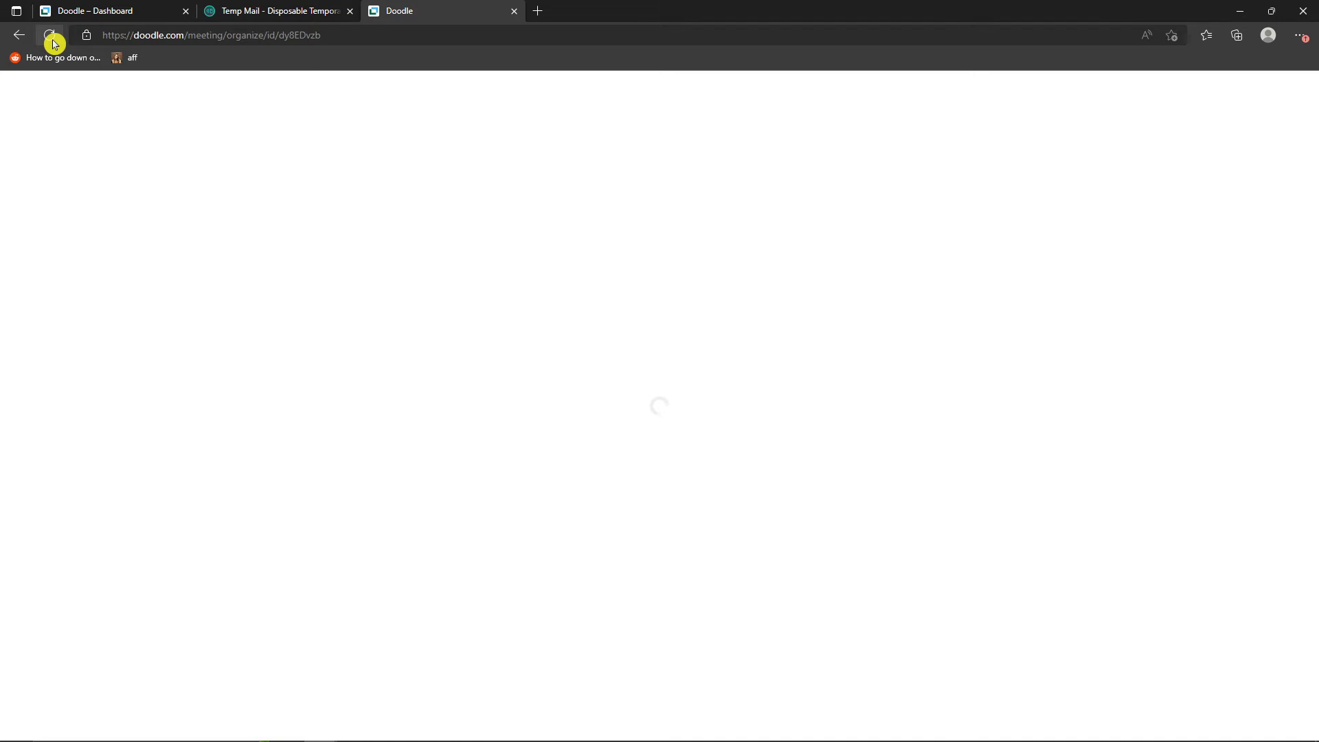
scroll(646, 383, "down", 3)
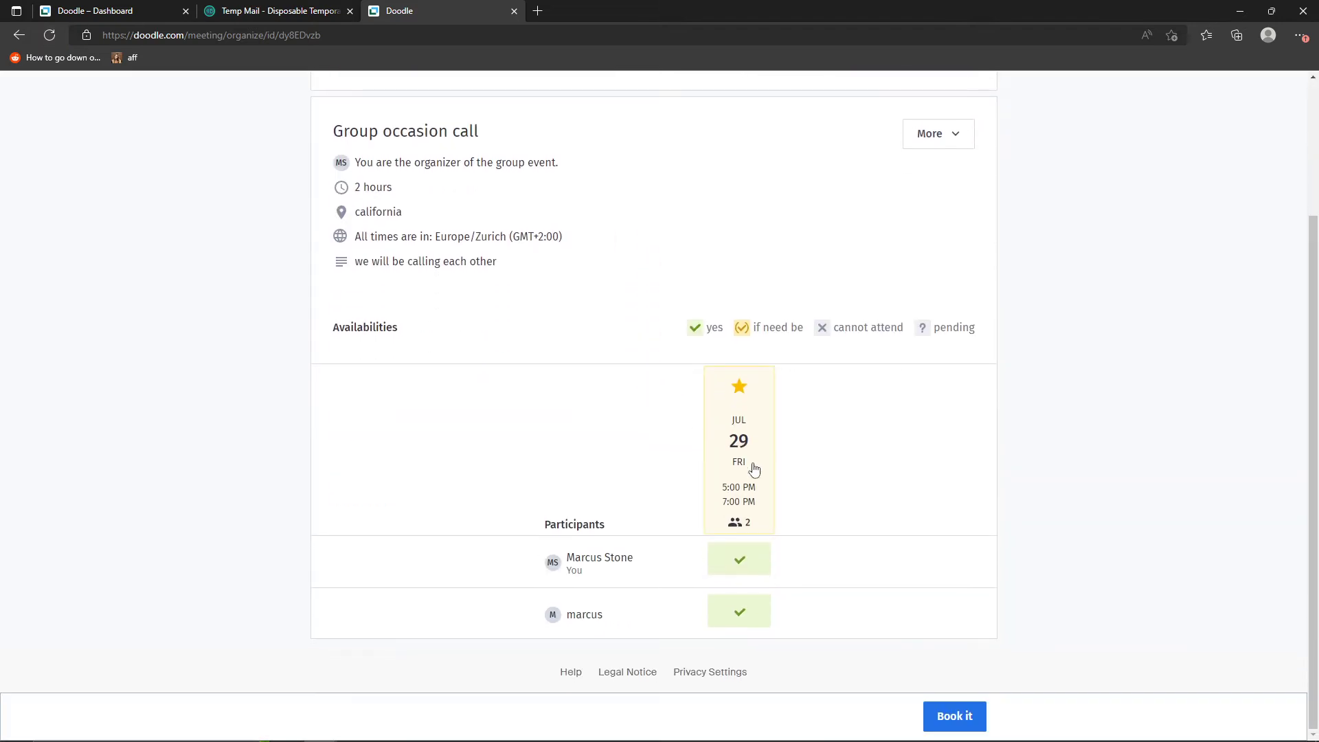
scroll(751, 536, "up", 3)
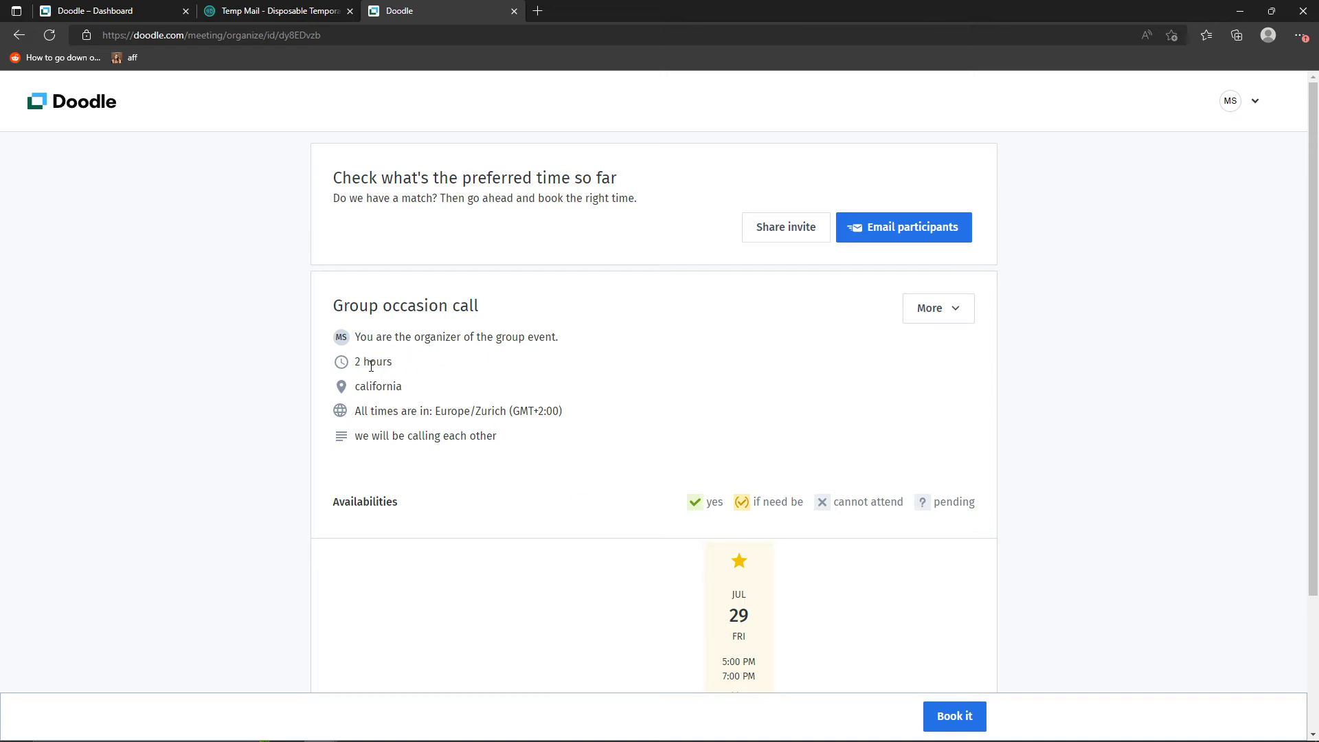
scroll(486, 377, "down", 3)
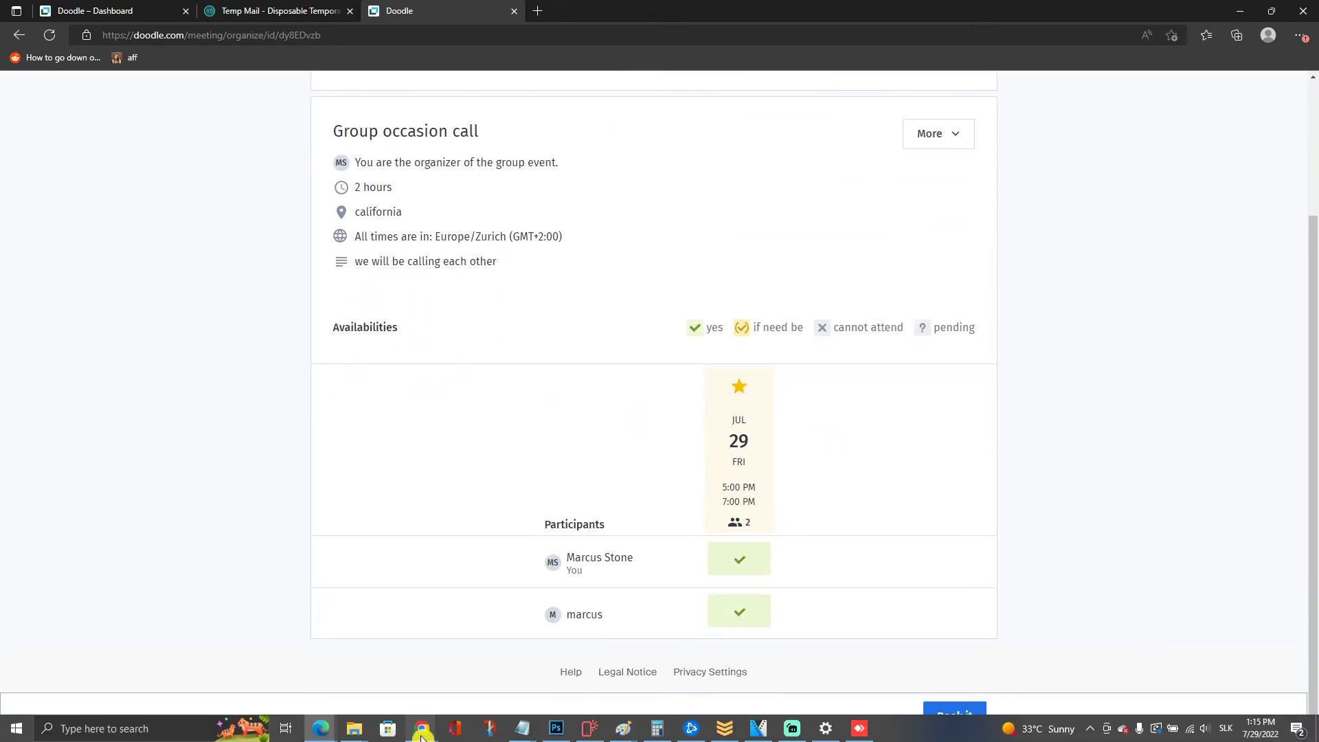
- Switch to Google Chrome and review the availability table on the participant's page
mouse_move(422, 728)
left_click(1003, 677)
scroll(749, 384, "down", 2)
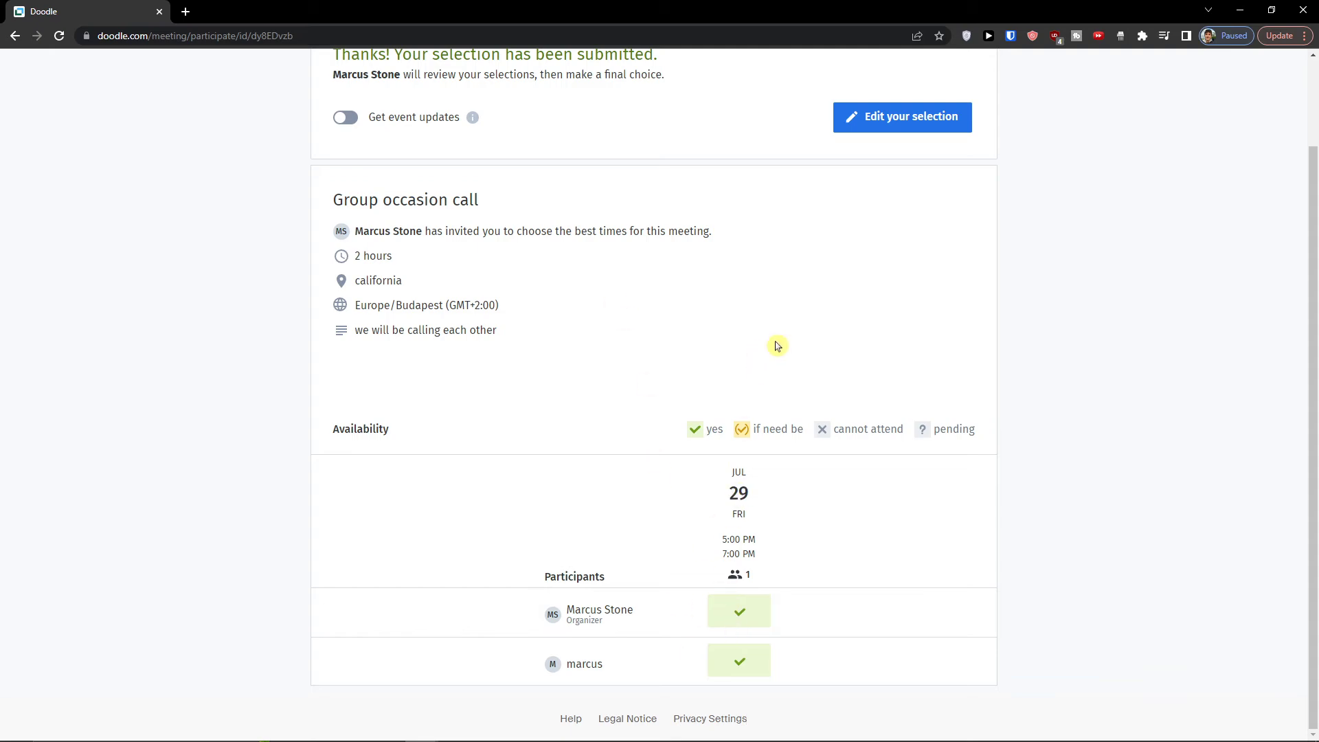
- Switch to the organizer's page in Microsoft Edge, open the poll for editing and add a Friday 29 July slot of 8:15-10 PM
key("alt+Tab")
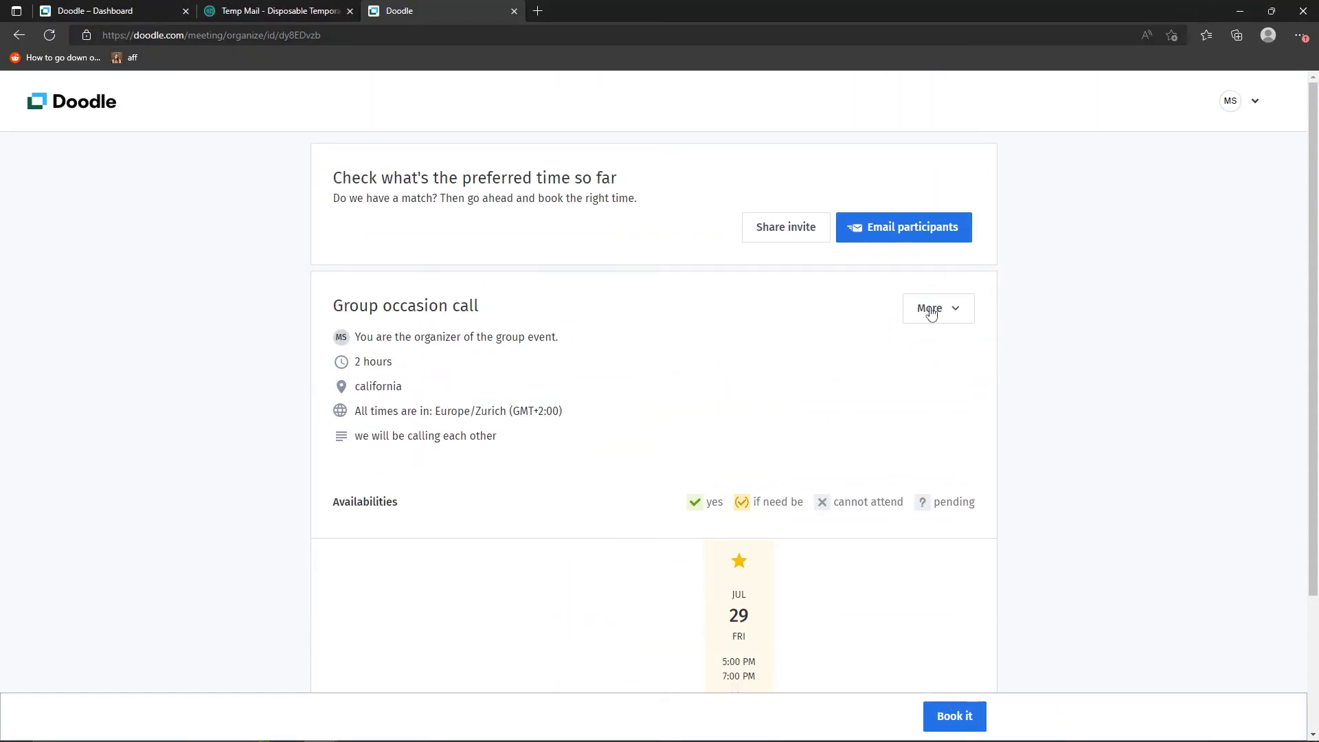
left_click(931, 306)
left_click(939, 340)
scroll(772, 439, "down", 10)
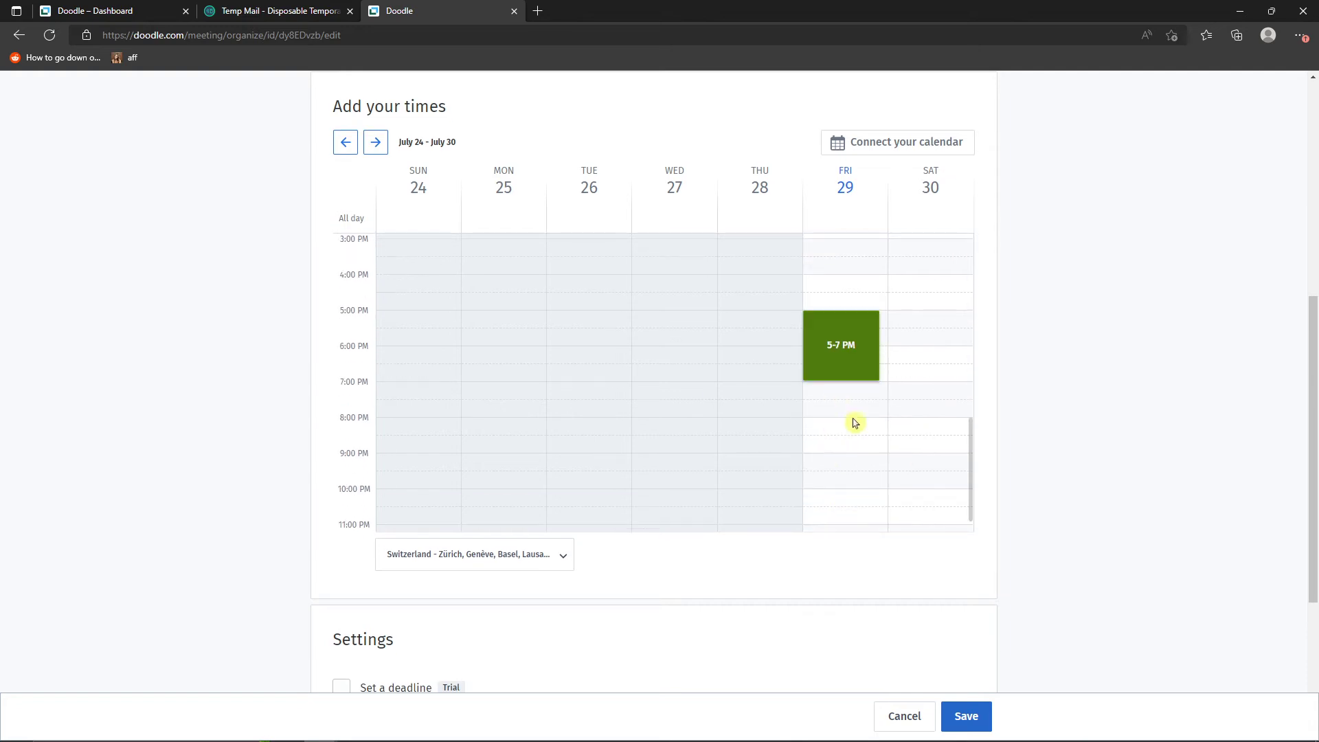
left_click(844, 440)
left_click_drag(841, 459, 842, 490)
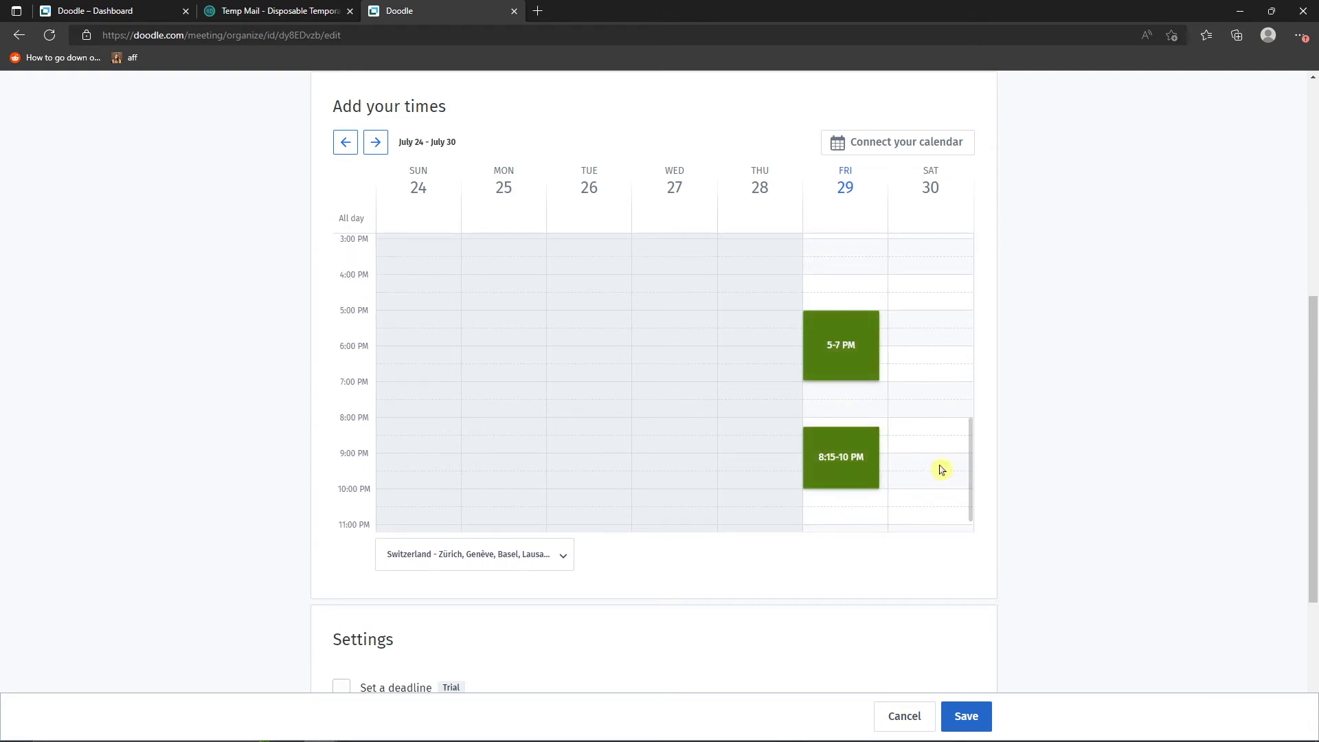
- Hide the participant list, set a response deadline of 30 Jul 2022, 11:59 PM, and save the poll
scroll(878, 466, "down", 5)
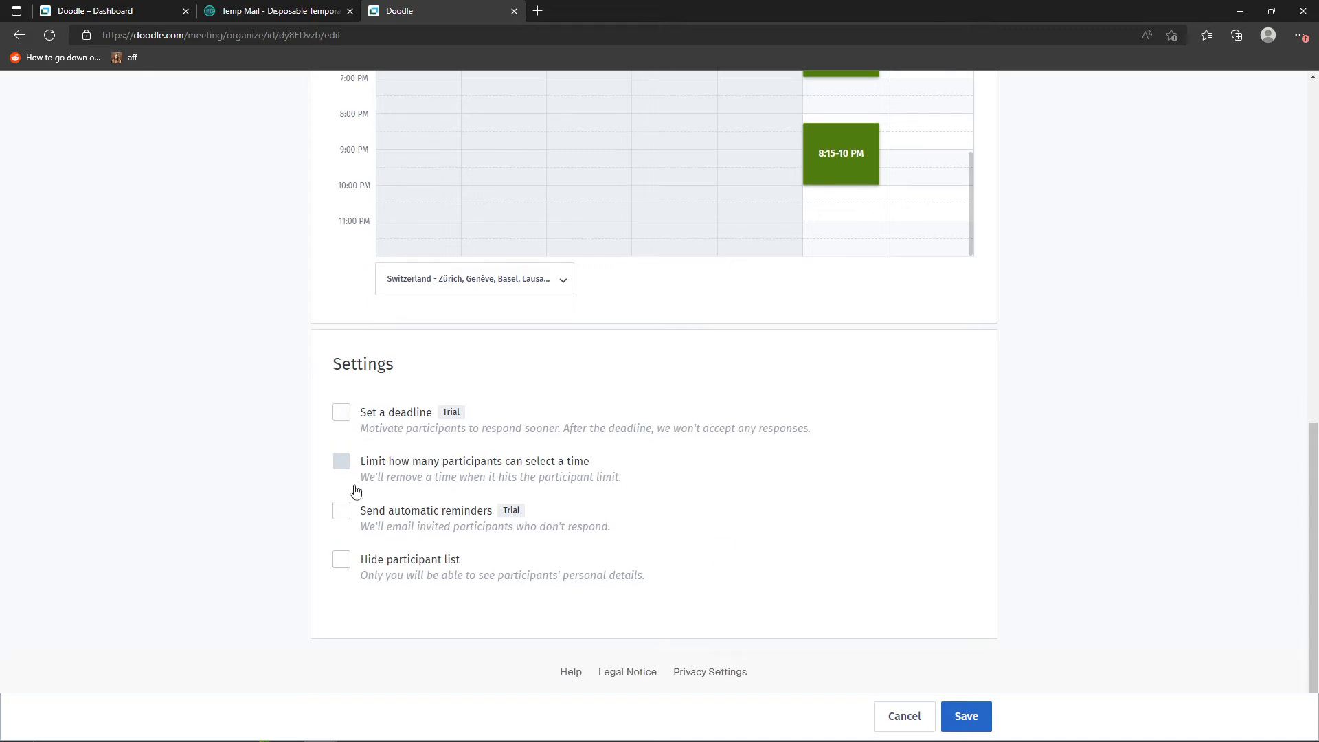
left_click(370, 569)
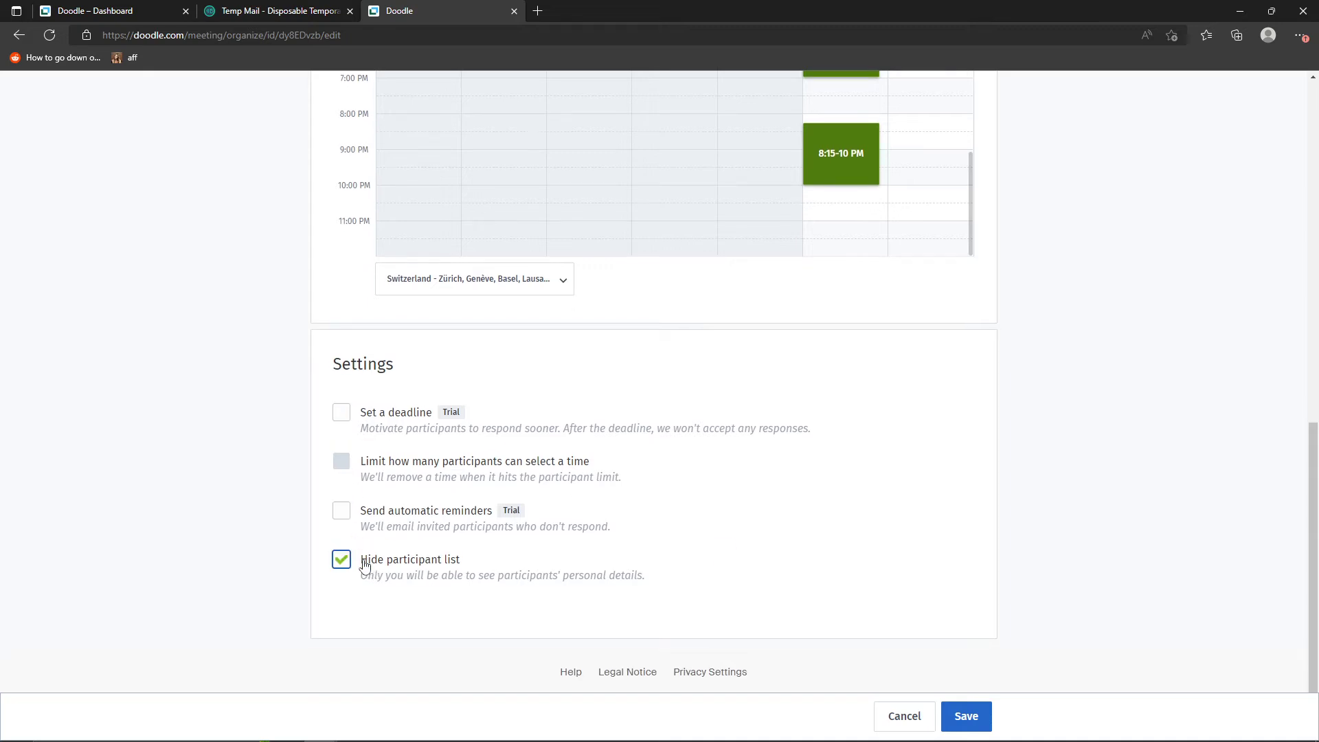
left_click(382, 421)
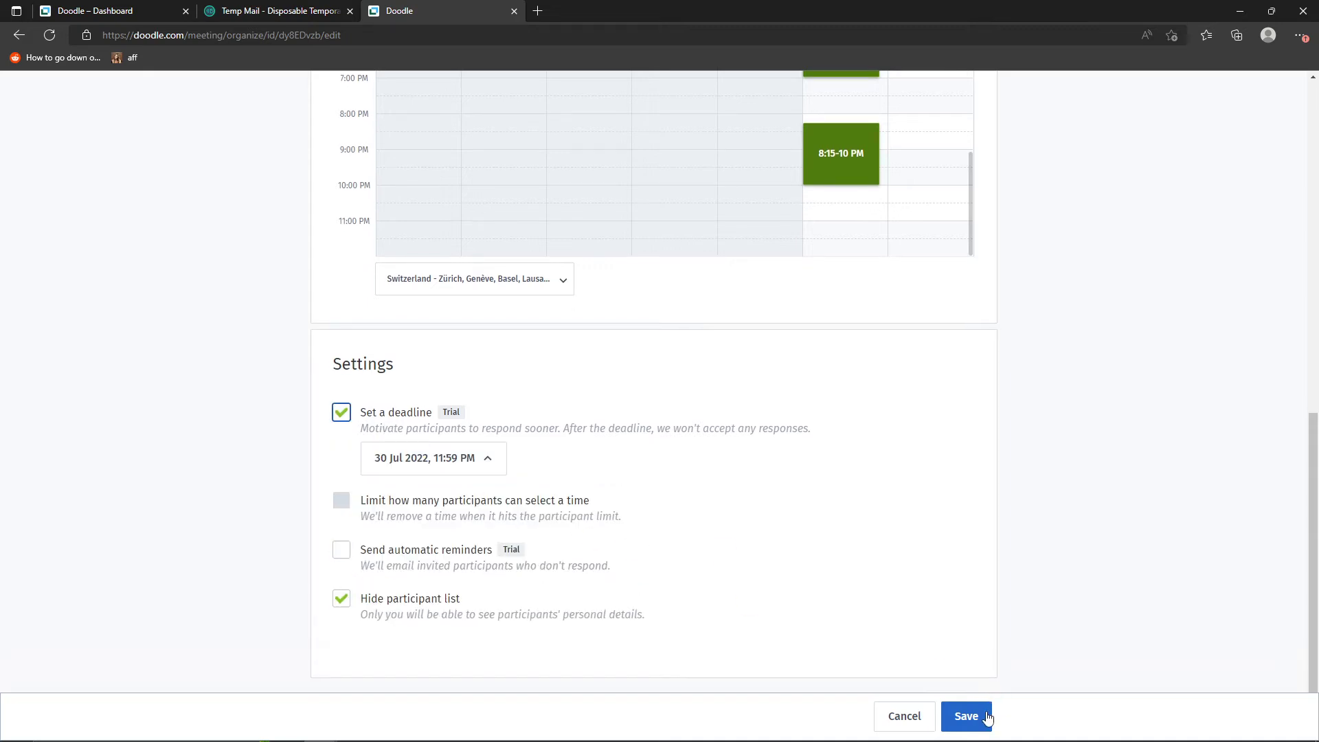
left_click(966, 716)
scroll(907, 456, "down", 3)
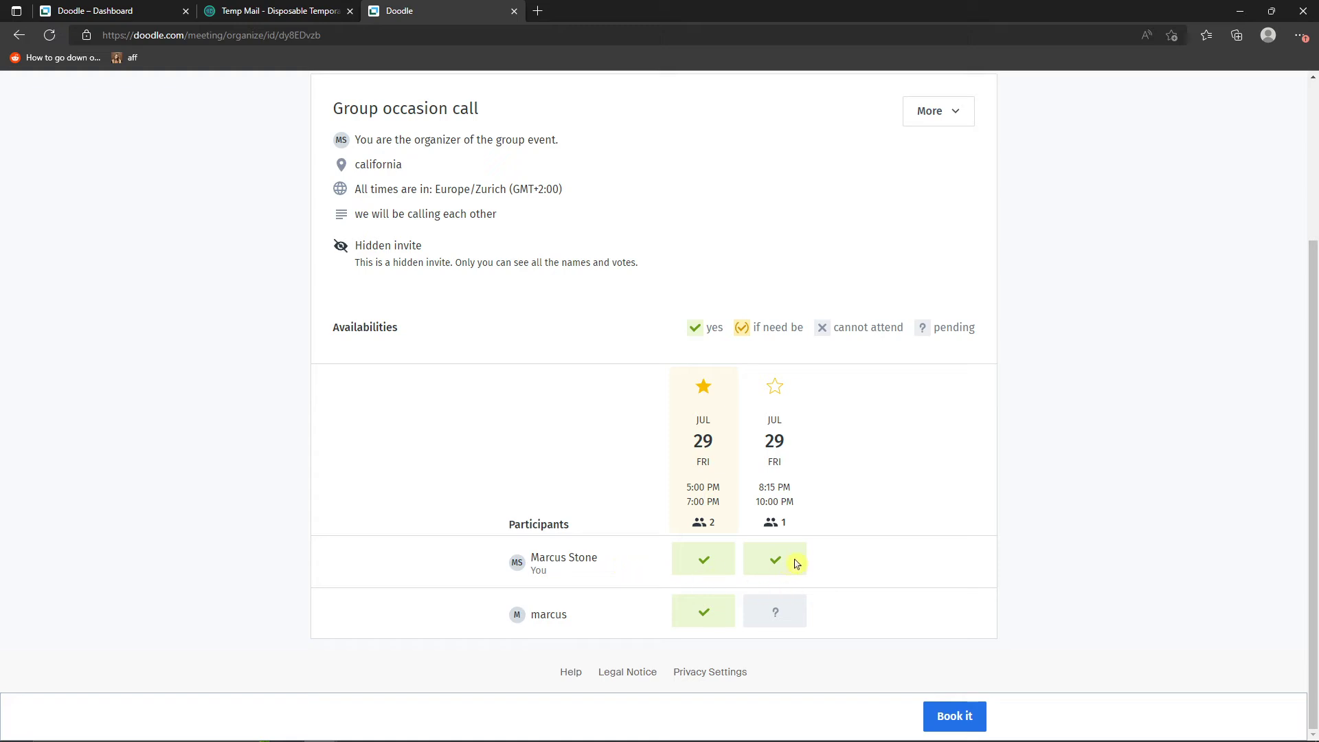
- In Google Chrome, edit the participant's selection to include the 8:15-10 PM slot and submit it
mouse_move(423, 728)
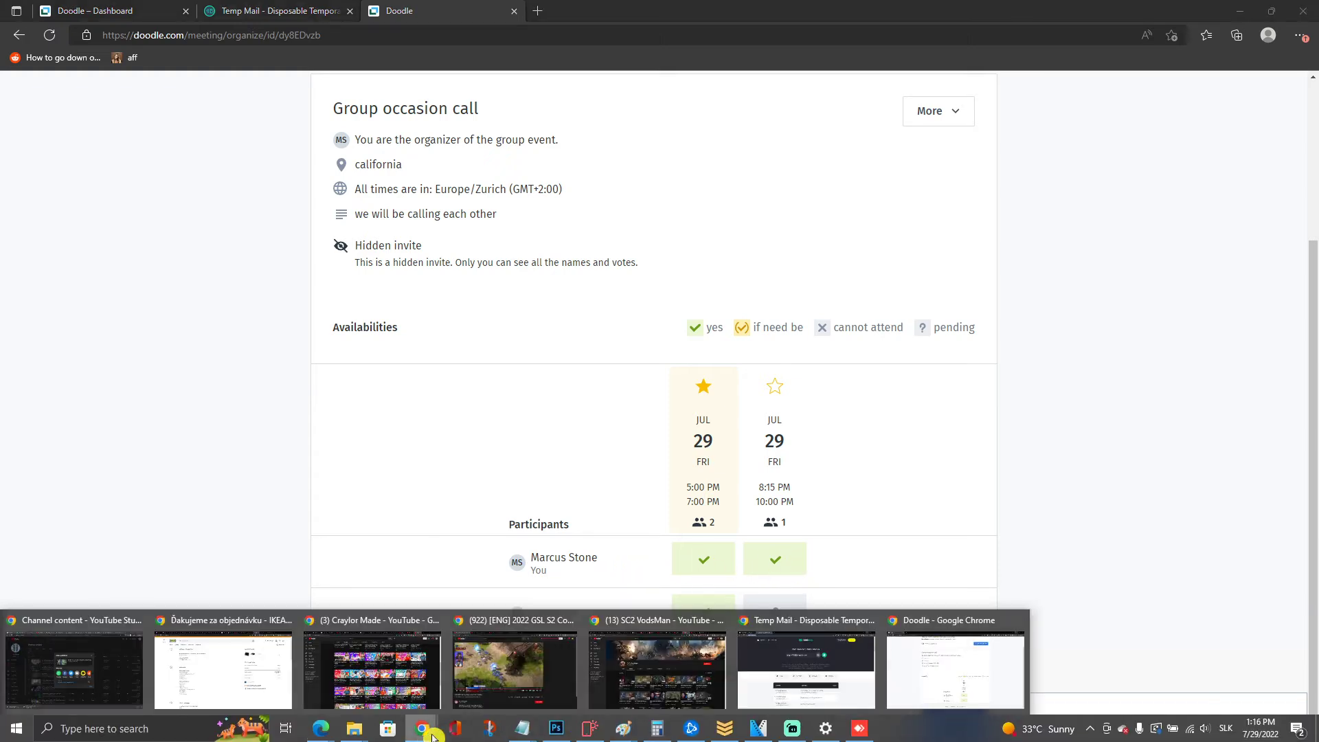
left_click(888, 618)
scroll(790, 481, "up", 2)
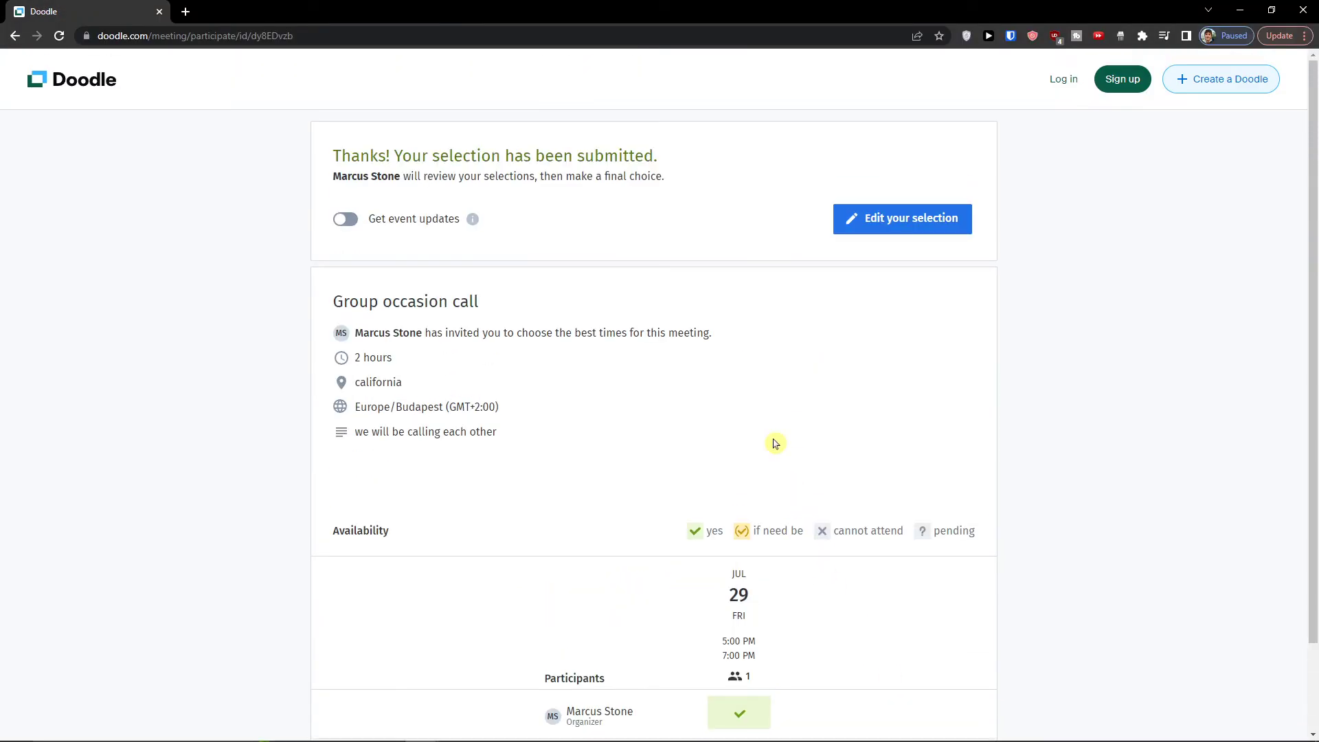
left_click(922, 215)
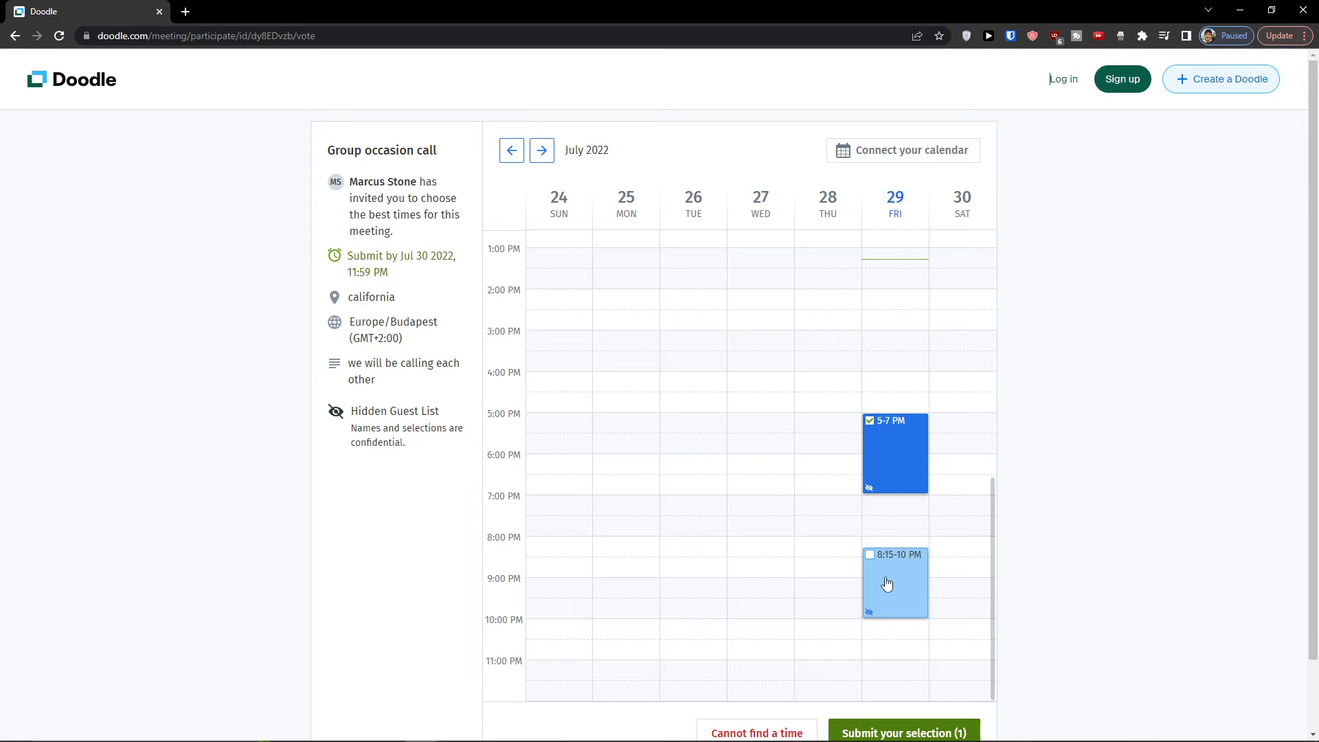
scroll(887, 584, "down", 2)
left_click(918, 505)
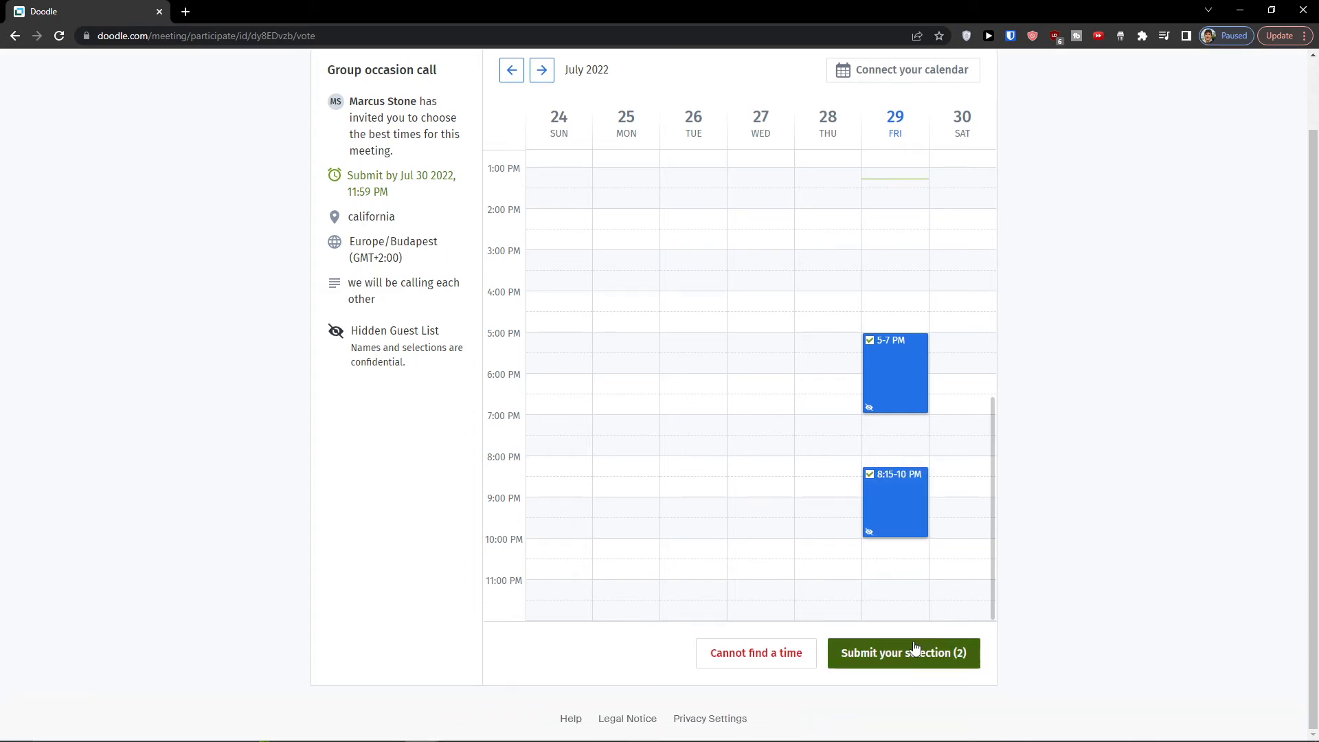
left_click(914, 653)
scroll(893, 509, "down", 2)
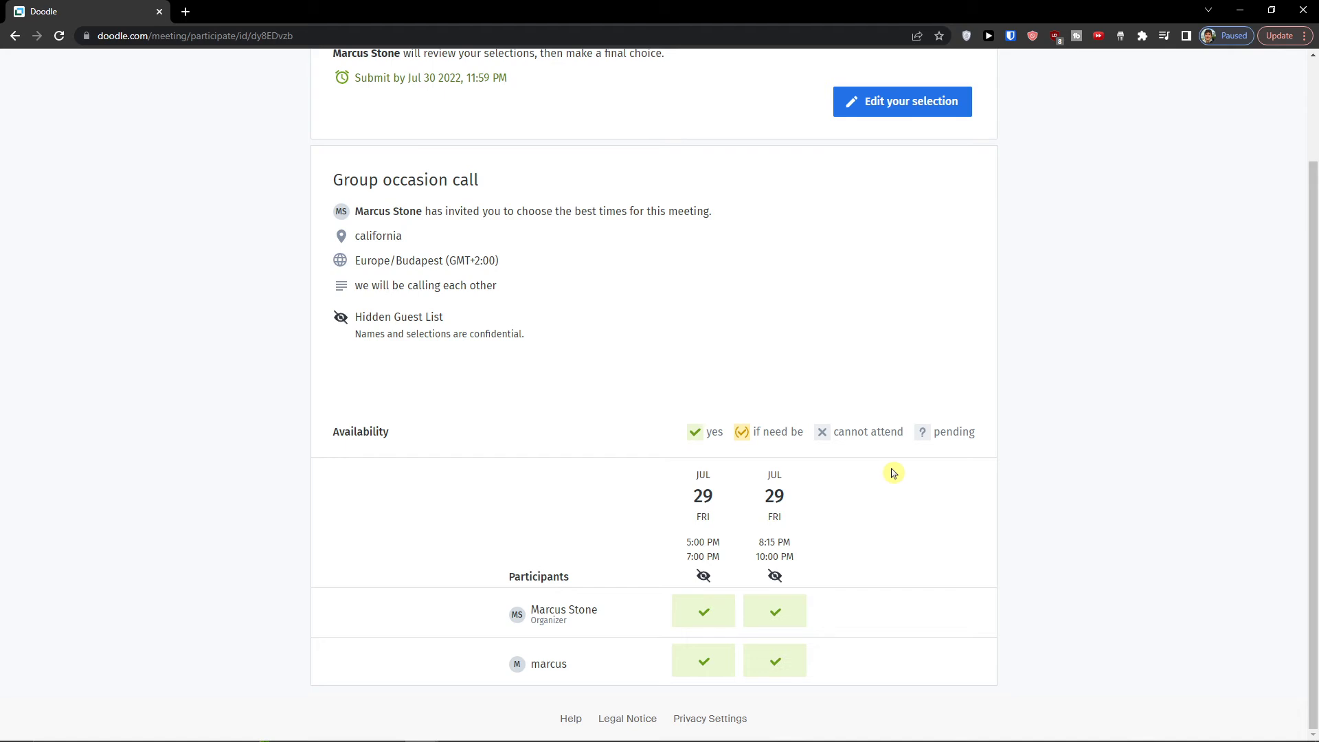
scroll(893, 474, "up", 2)
- Return to the organizer's page in Microsoft Edge and book the Group occasion call for 29 July, 5-7 PM
mouse_move(472, 717)
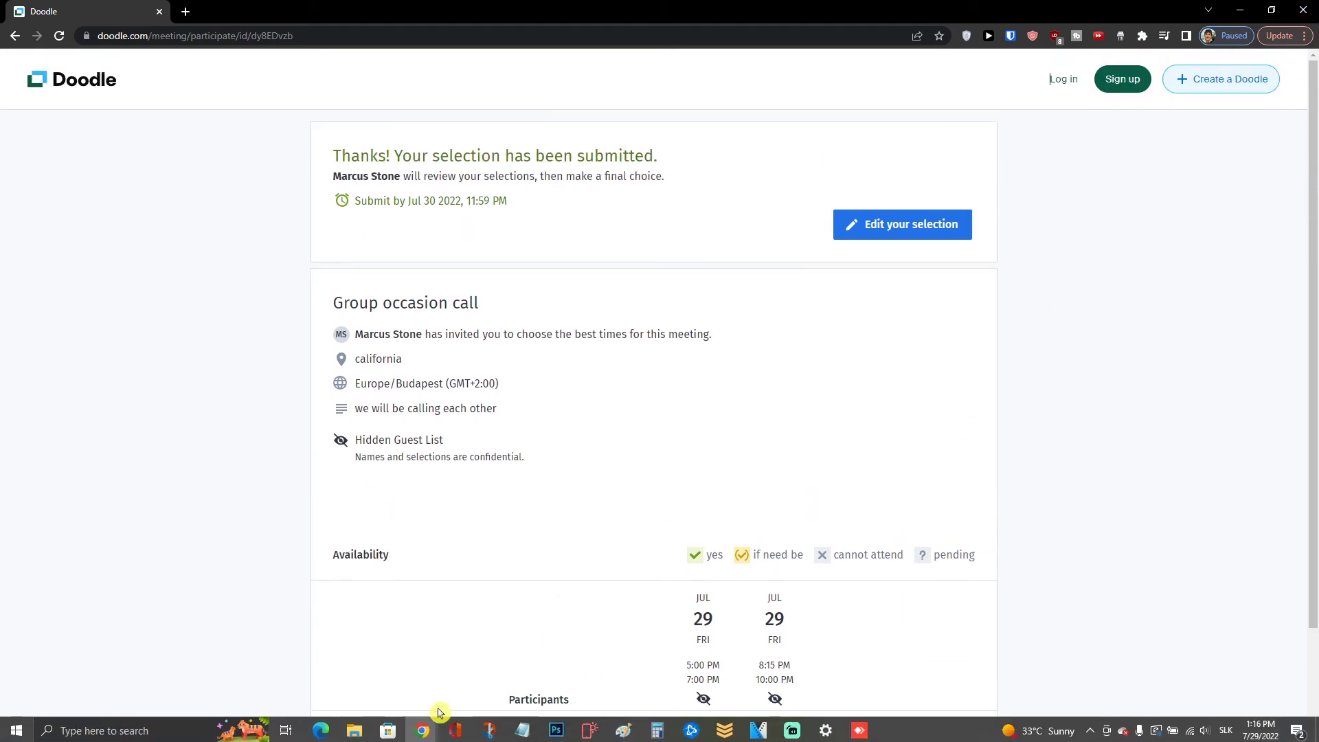
mouse_move(326, 735)
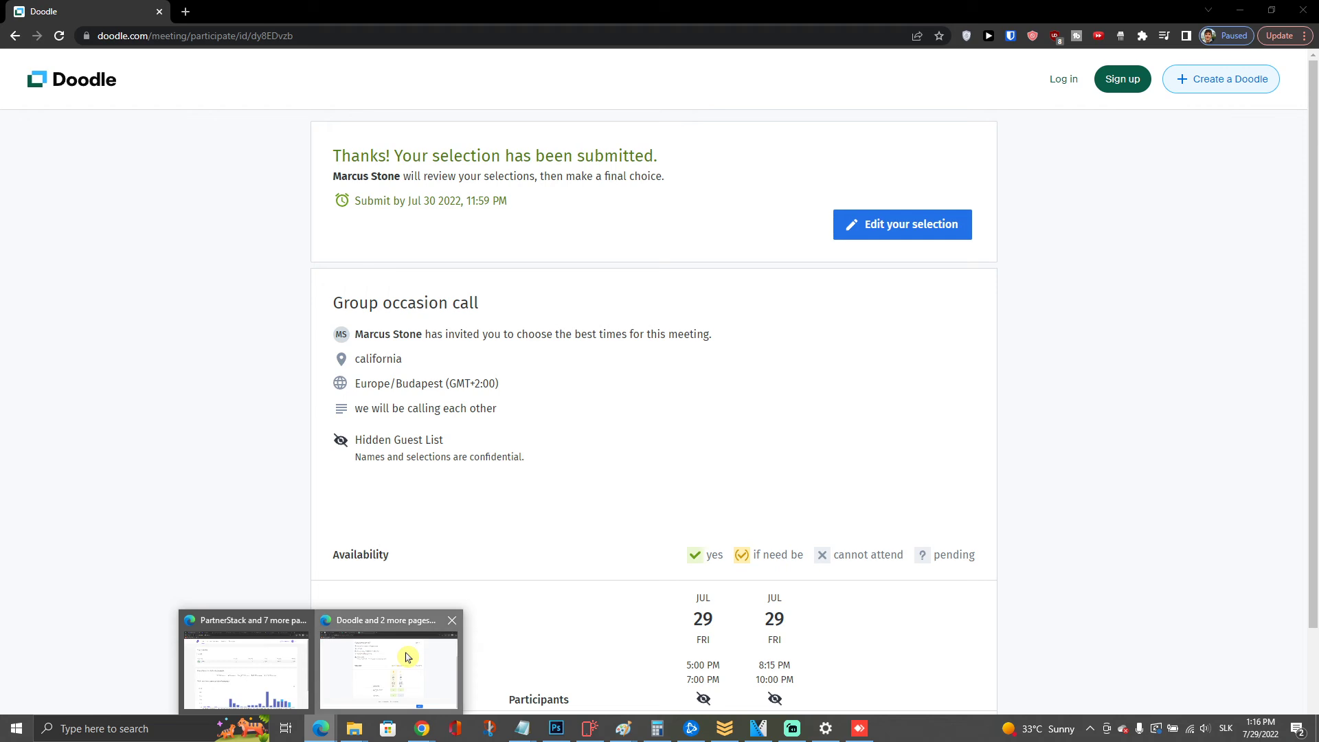
left_click(389, 670)
scroll(509, 446, "up", 3)
scroll(942, 663, "down", 3)
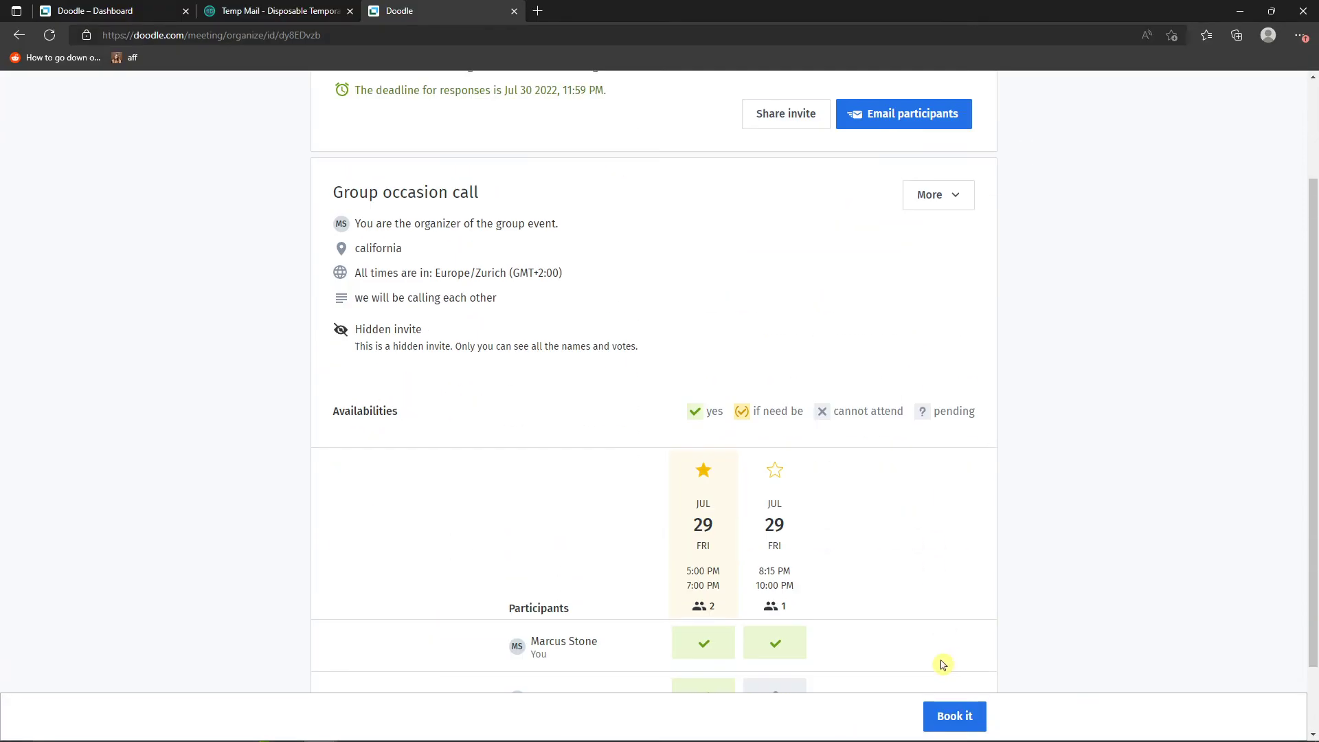
left_click(970, 715)
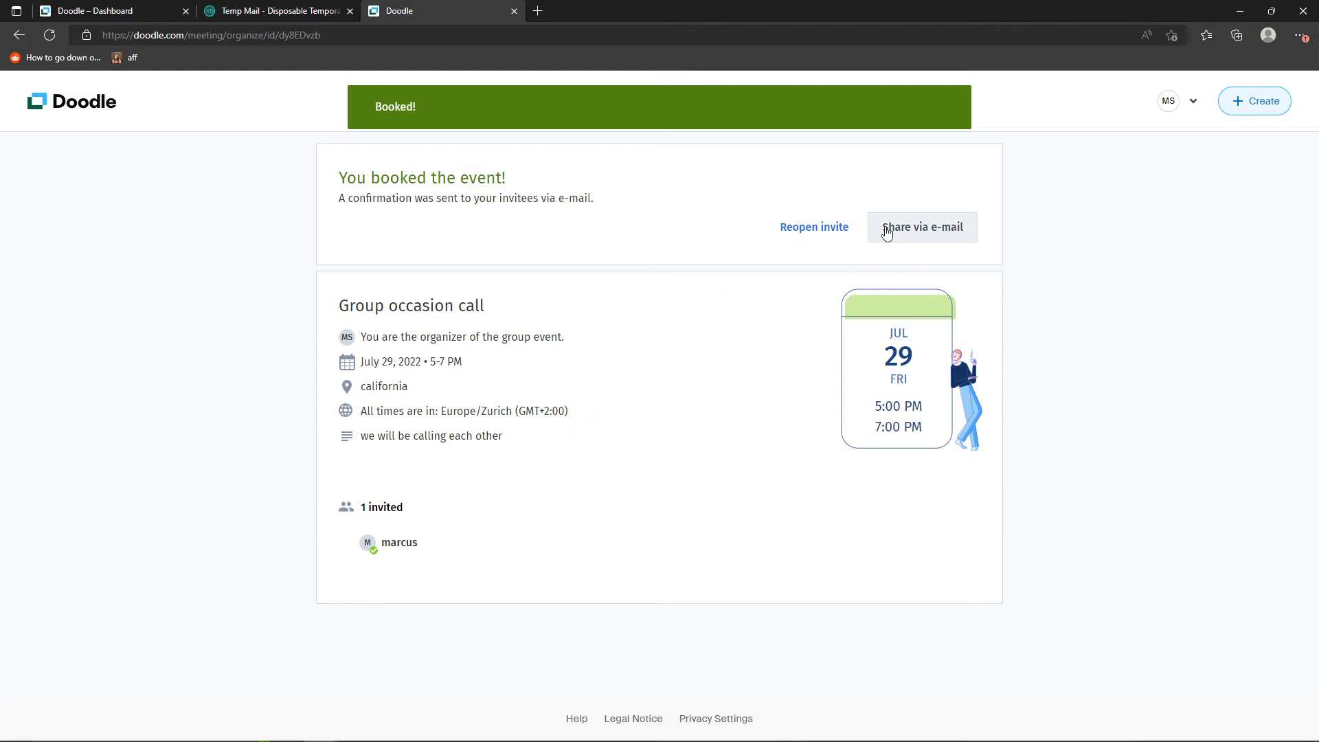
left_click_drag(353, 199, 610, 200)
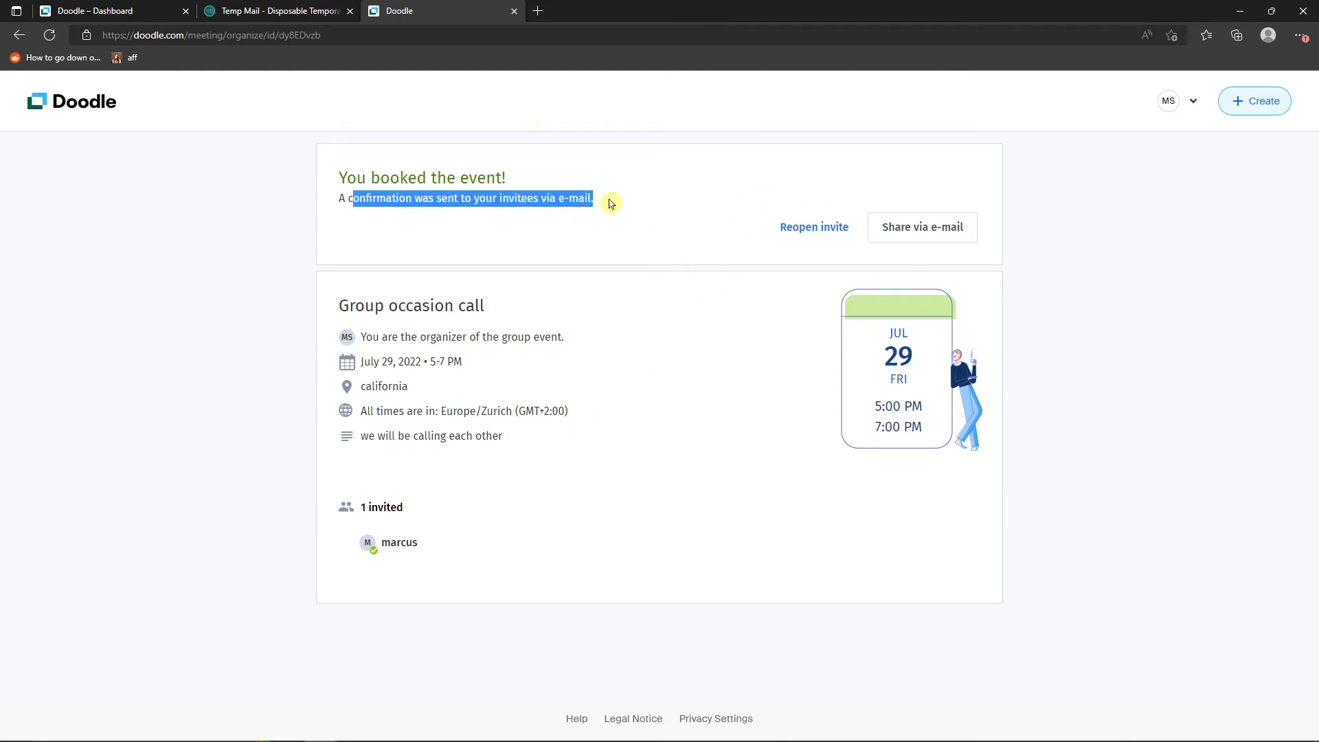
- Return to the Doodle dashboard and start creating a new 1:1 meeting
left_click(86, 115)
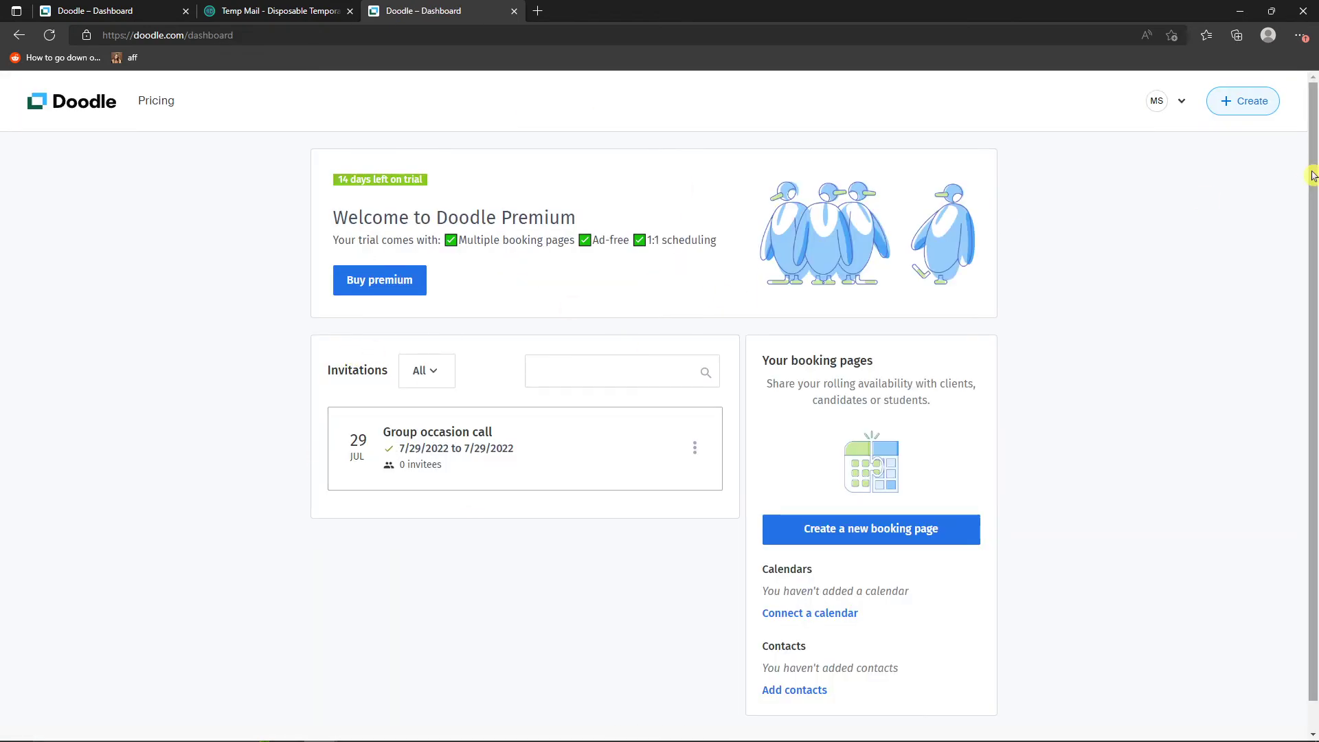
left_click(1248, 104)
left_click(664, 560)
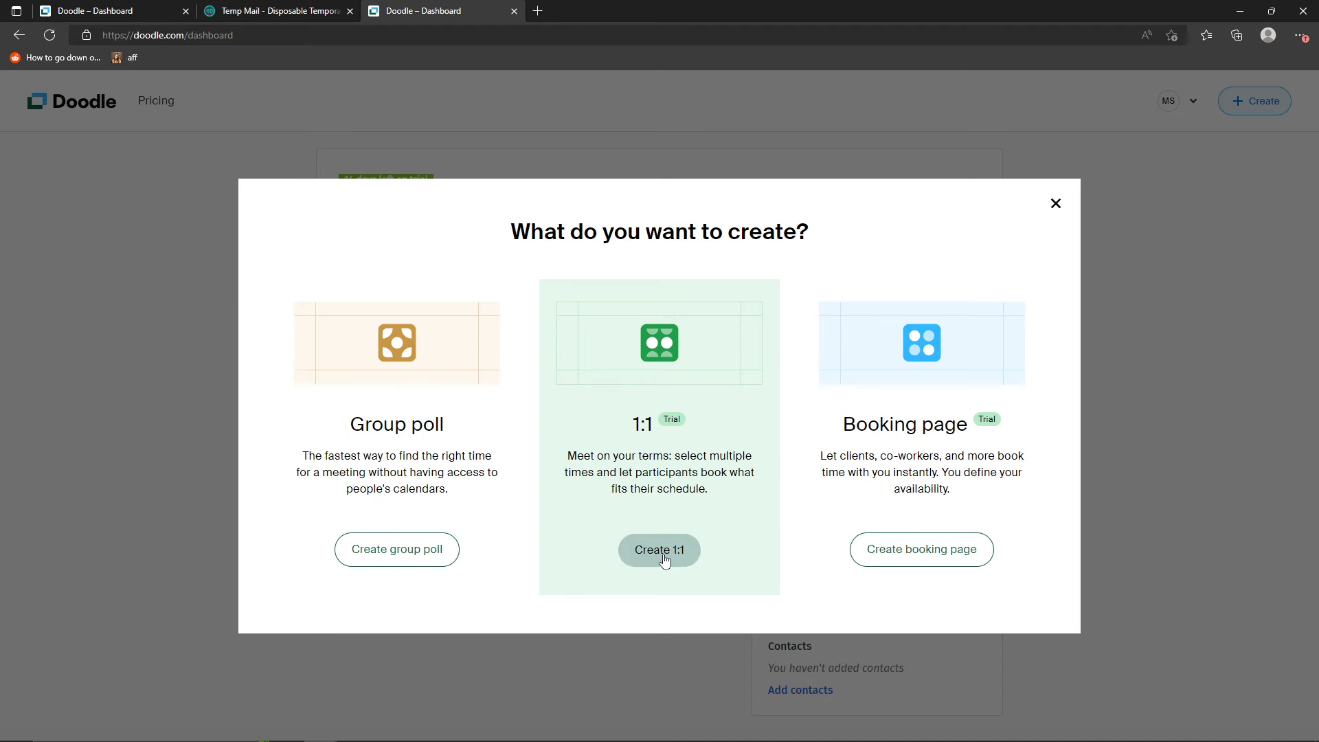
left_click(677, 563)
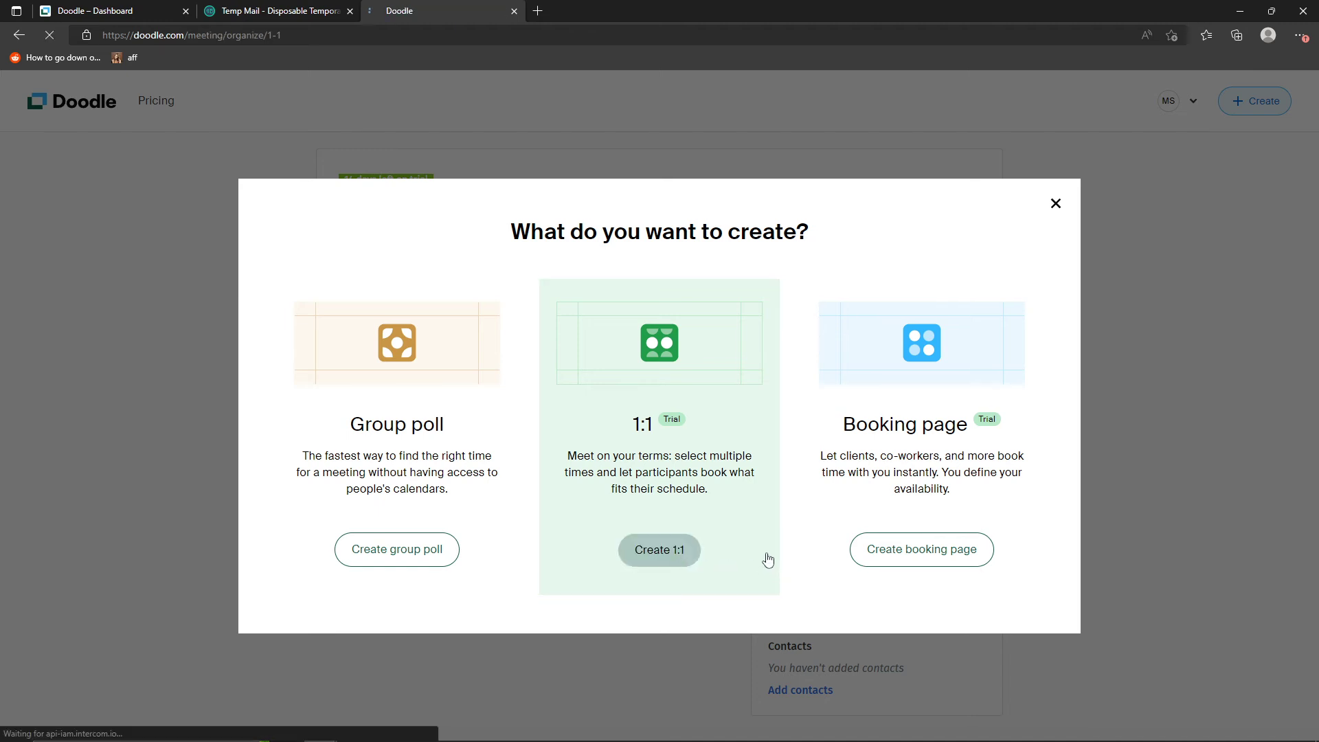
- Title the 1:1 "Group occasion call" and enter the description "this is where are we going to talk to each other"
left_click(472, 278)
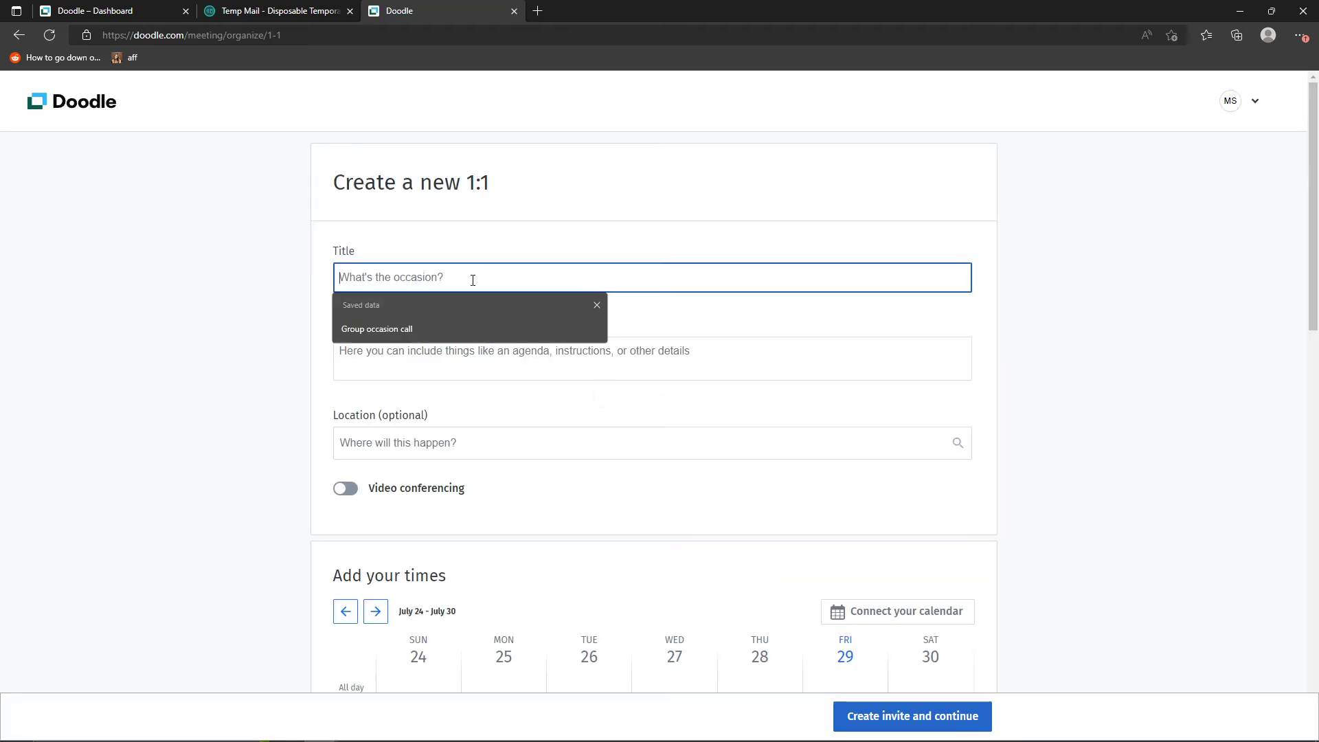
left_click(465, 326)
left_click(466, 342)
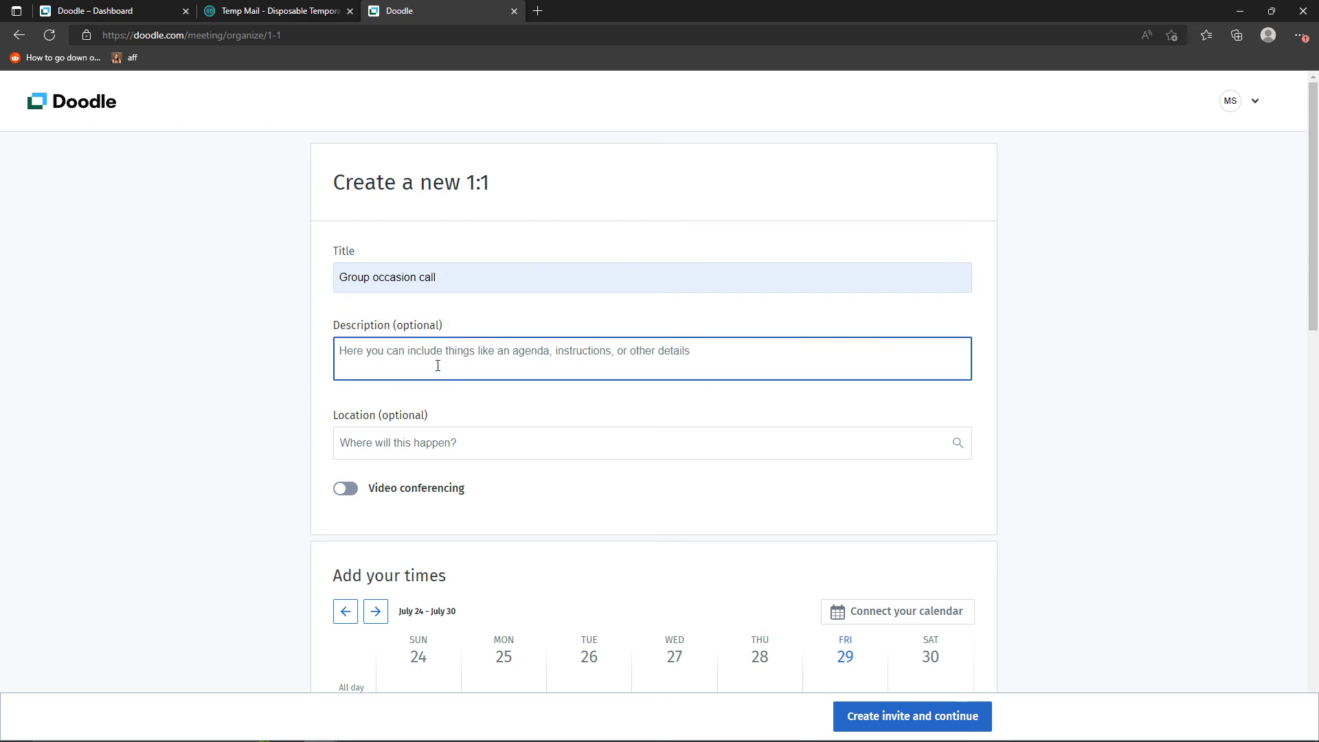
type("th")
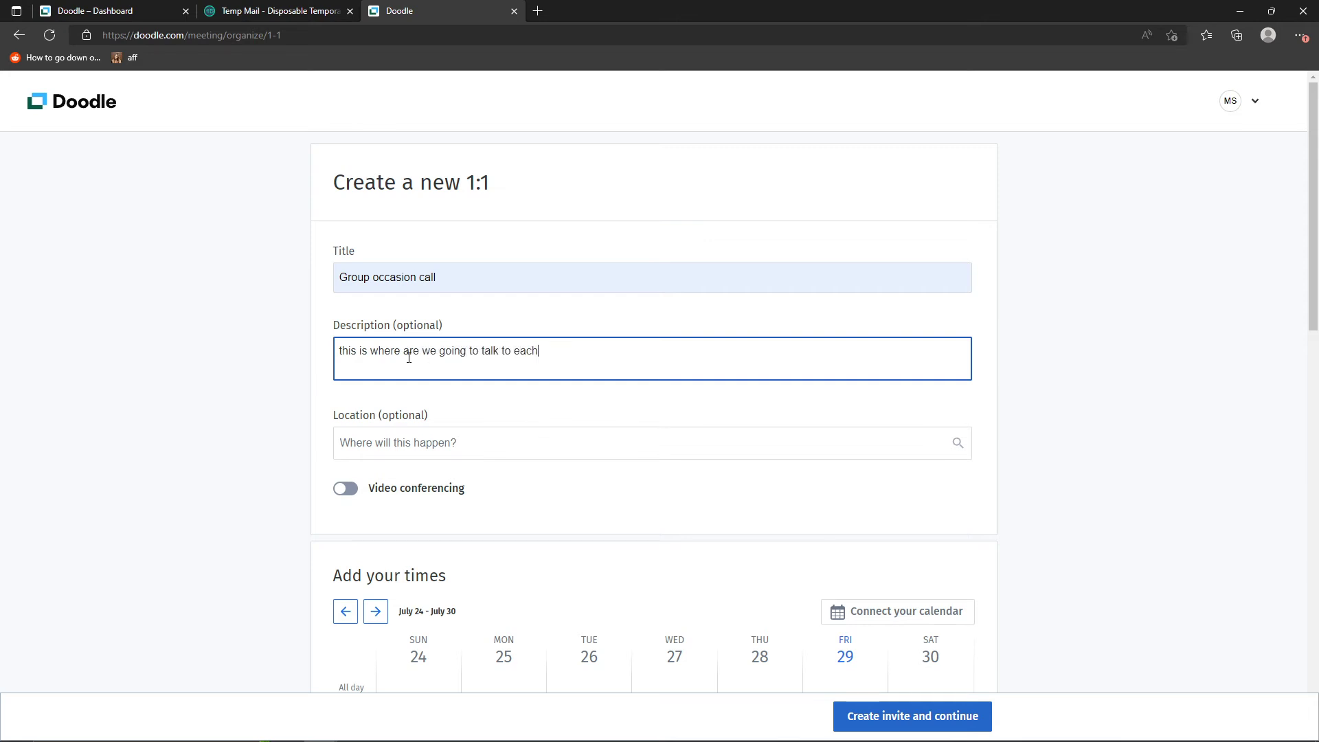
- Add a 2-4 PM time slot on Friday 29 July to the 1:1 calendar
scroll(697, 430, "down", 7)
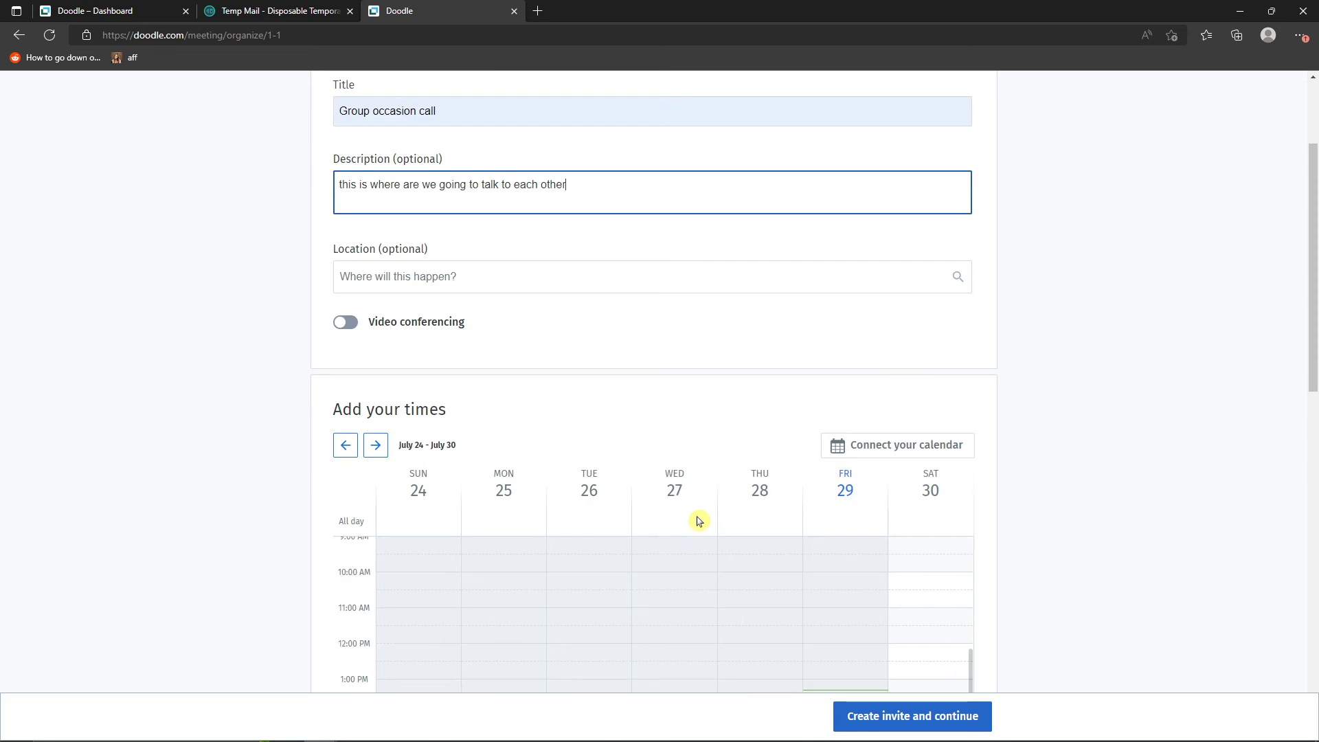
left_click_drag(845, 419, 842, 481)
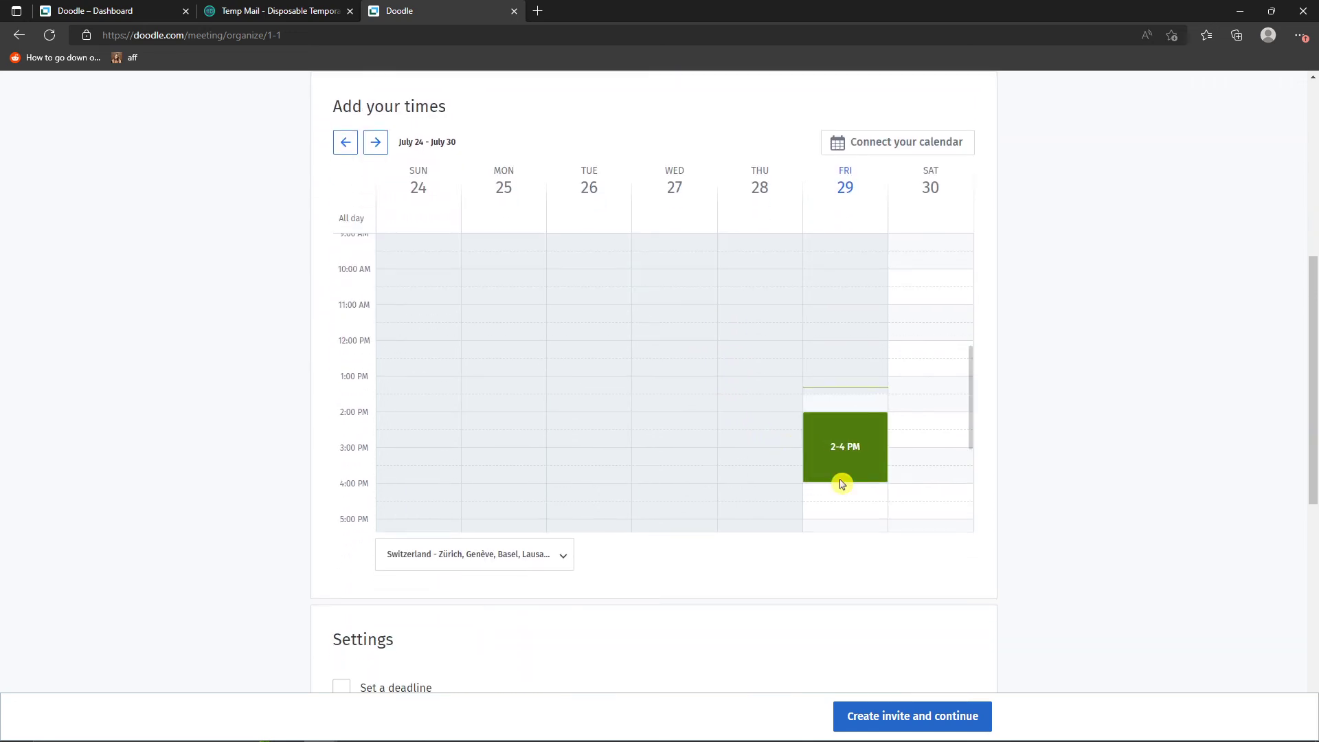
scroll(507, 348, "up", 2)
scroll(138, 374, "down", 3)
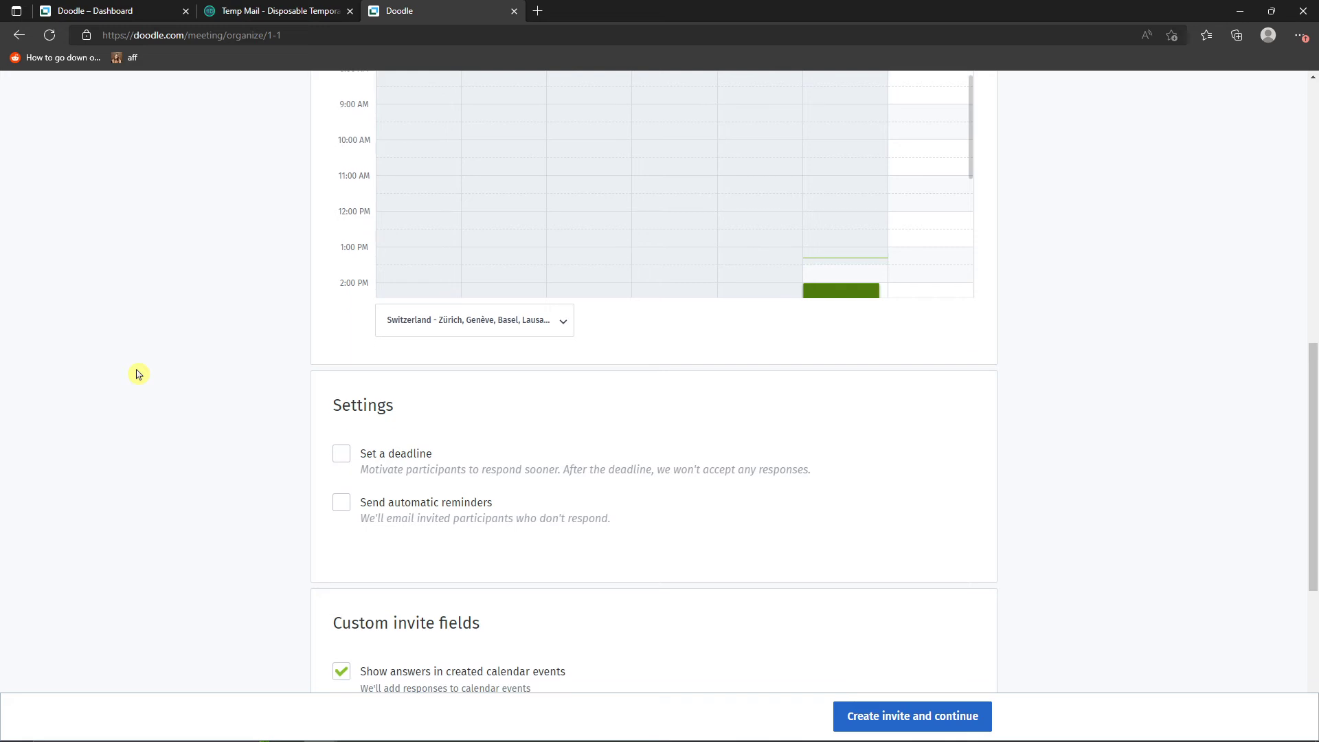
scroll(137, 374, "down", 3)
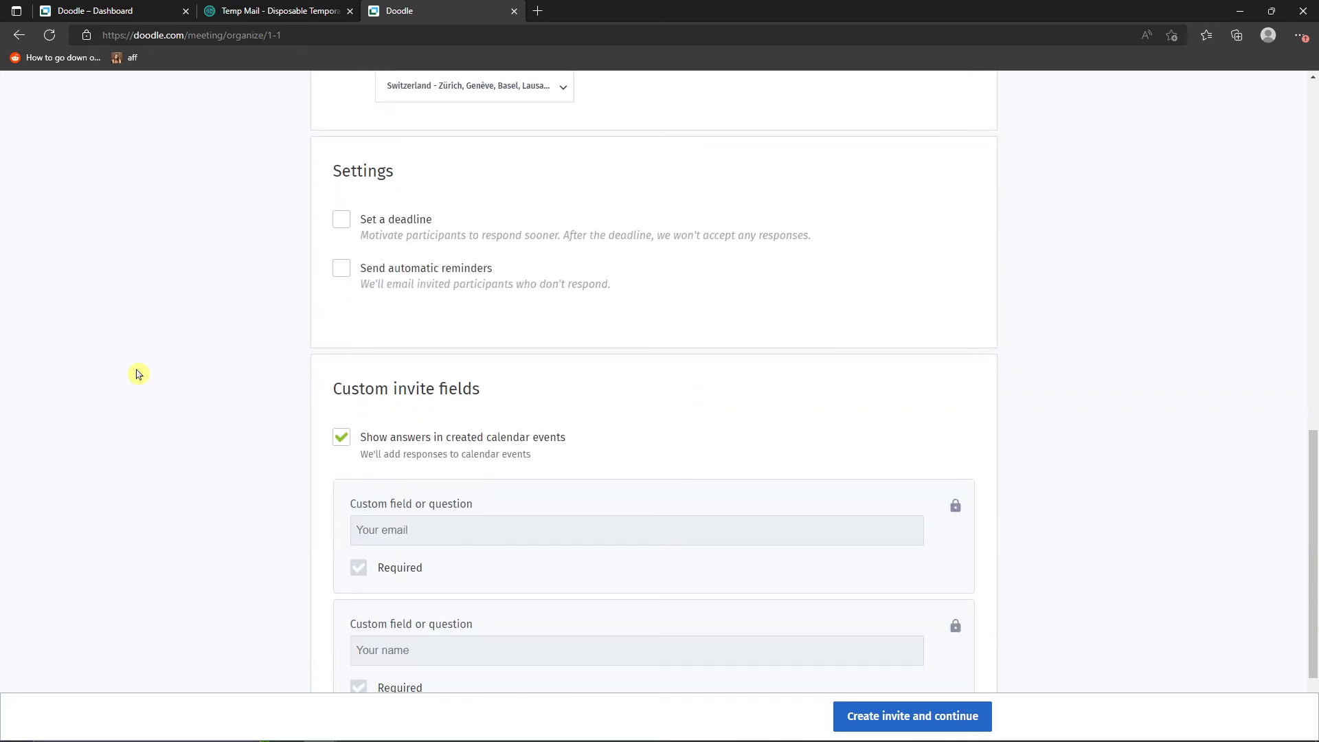
left_click(341, 218)
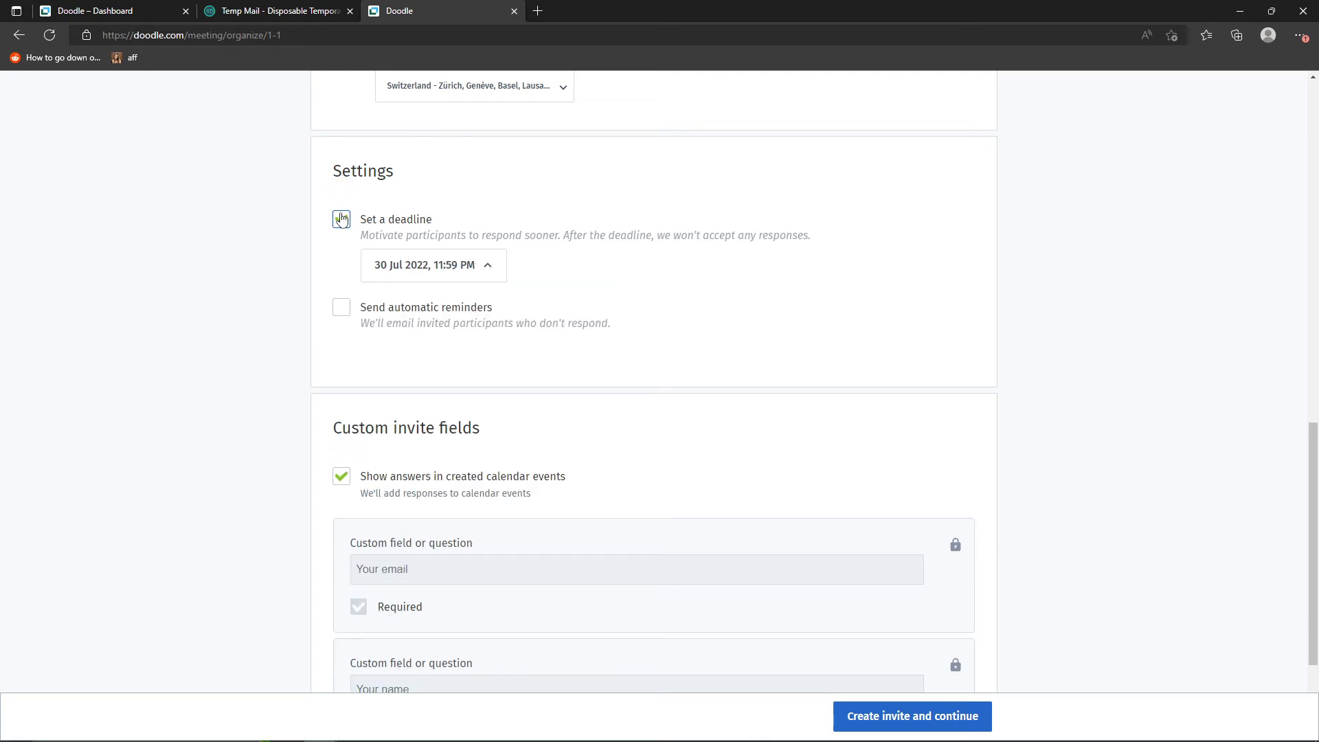
left_click(341, 218)
scroll(369, 266, "up", 3)
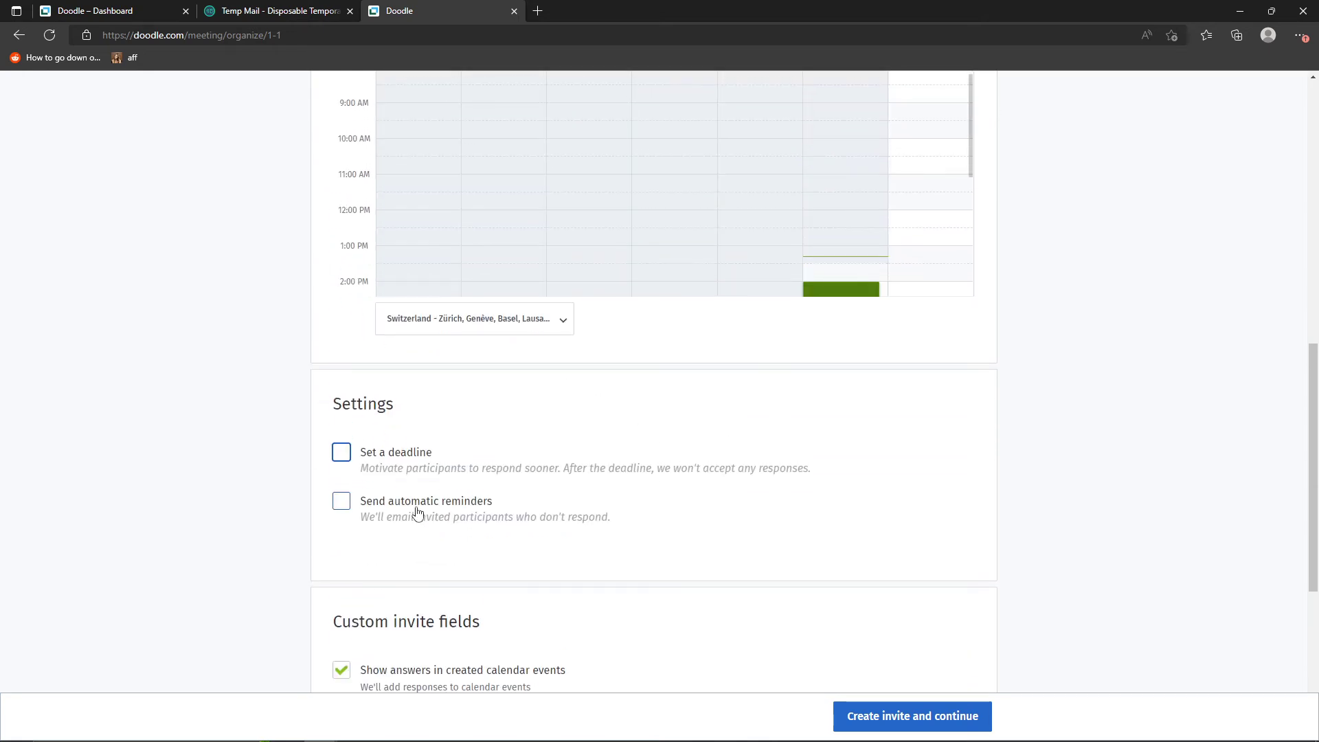
scroll(411, 418, "down", 3)
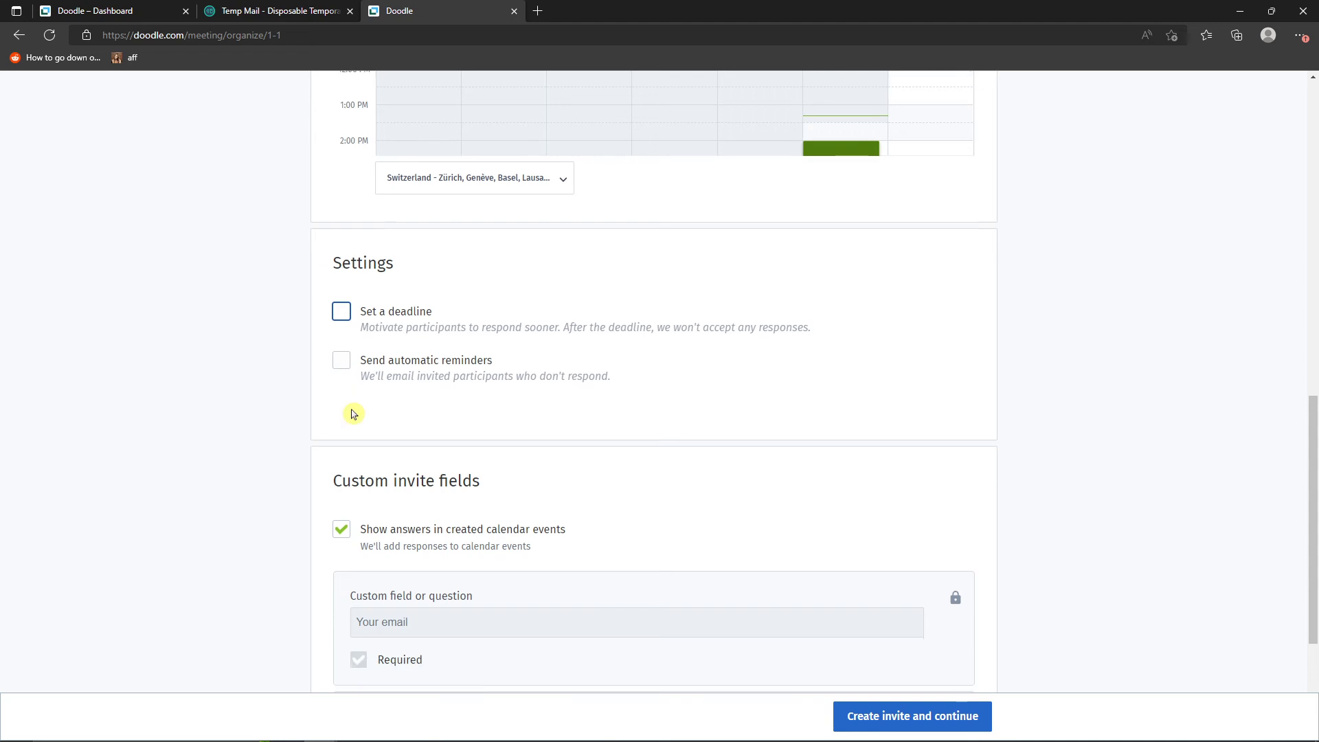
scroll(447, 435, "down", 2)
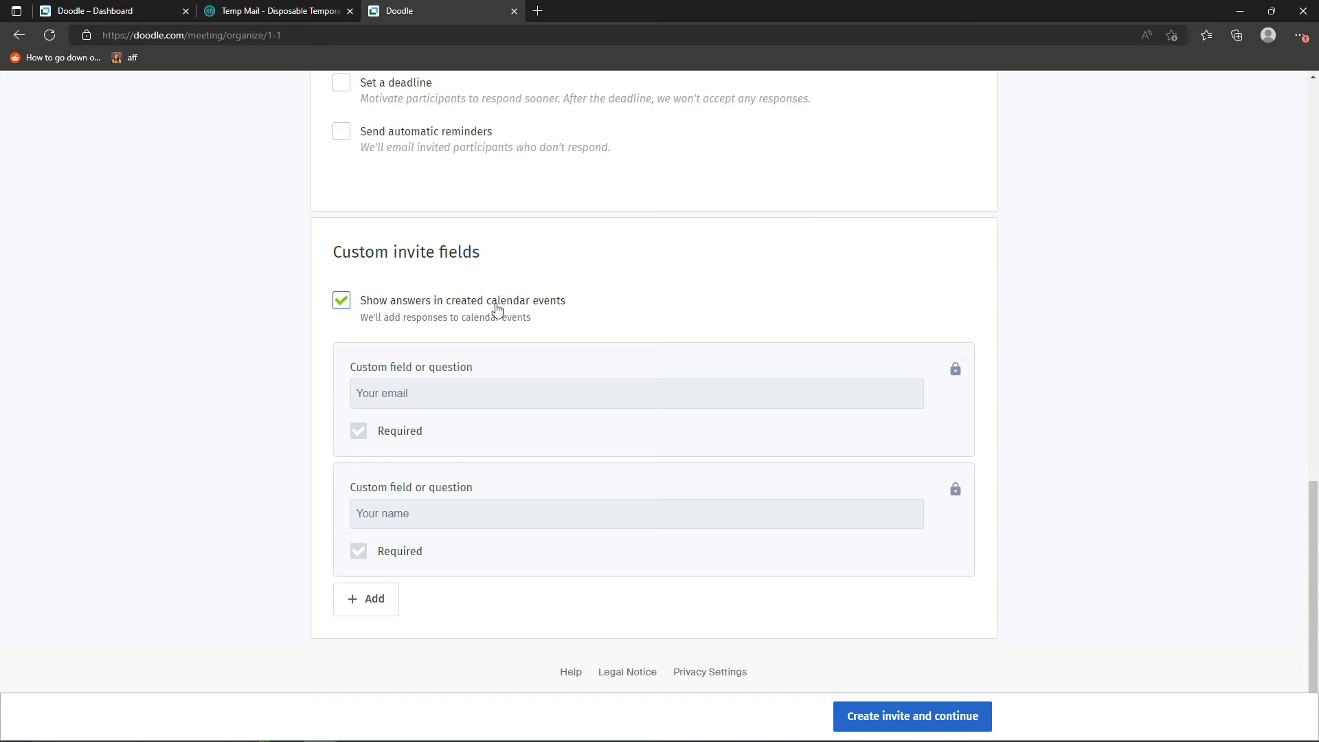
left_click_drag(363, 334, 545, 327)
left_click(568, 307)
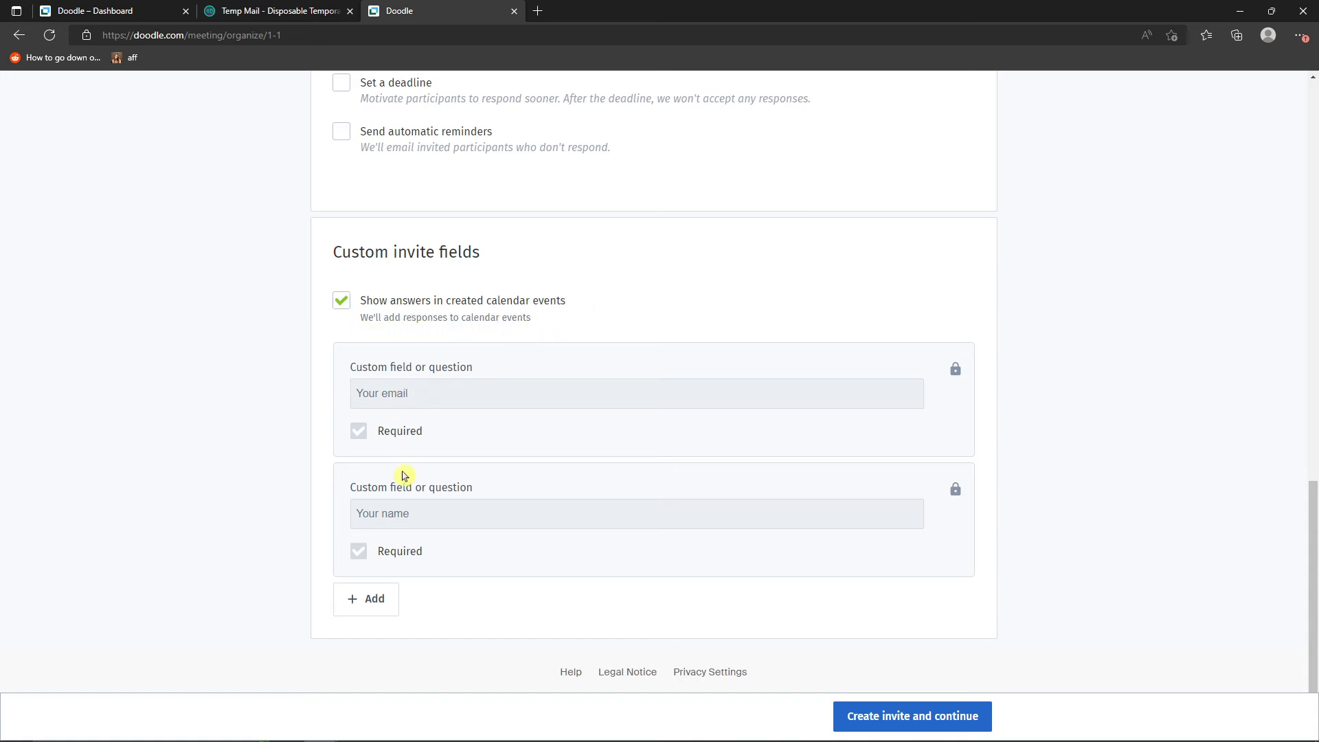
left_click(341, 304)
left_click(341, 304)
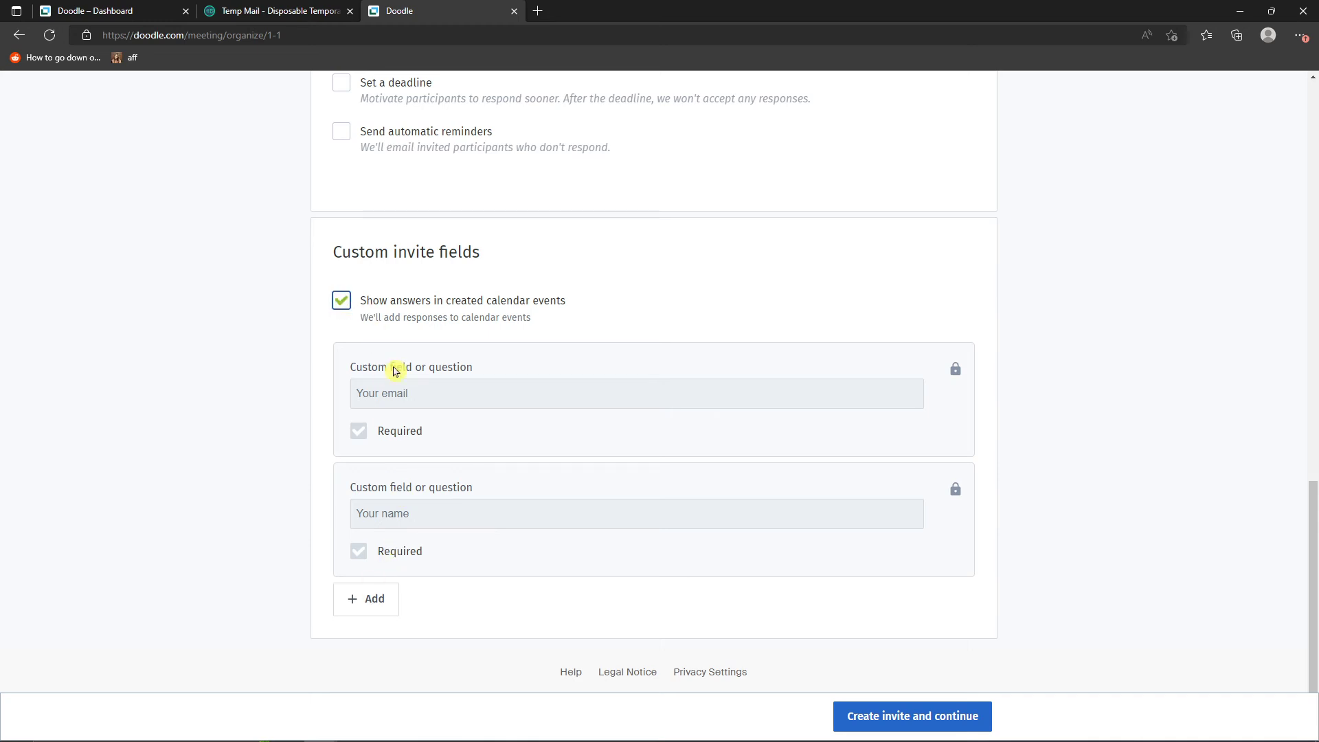
- Add a custom invite field asking "where are you from?" and make it required
left_click(374, 600)
scroll(454, 545, "down", 2)
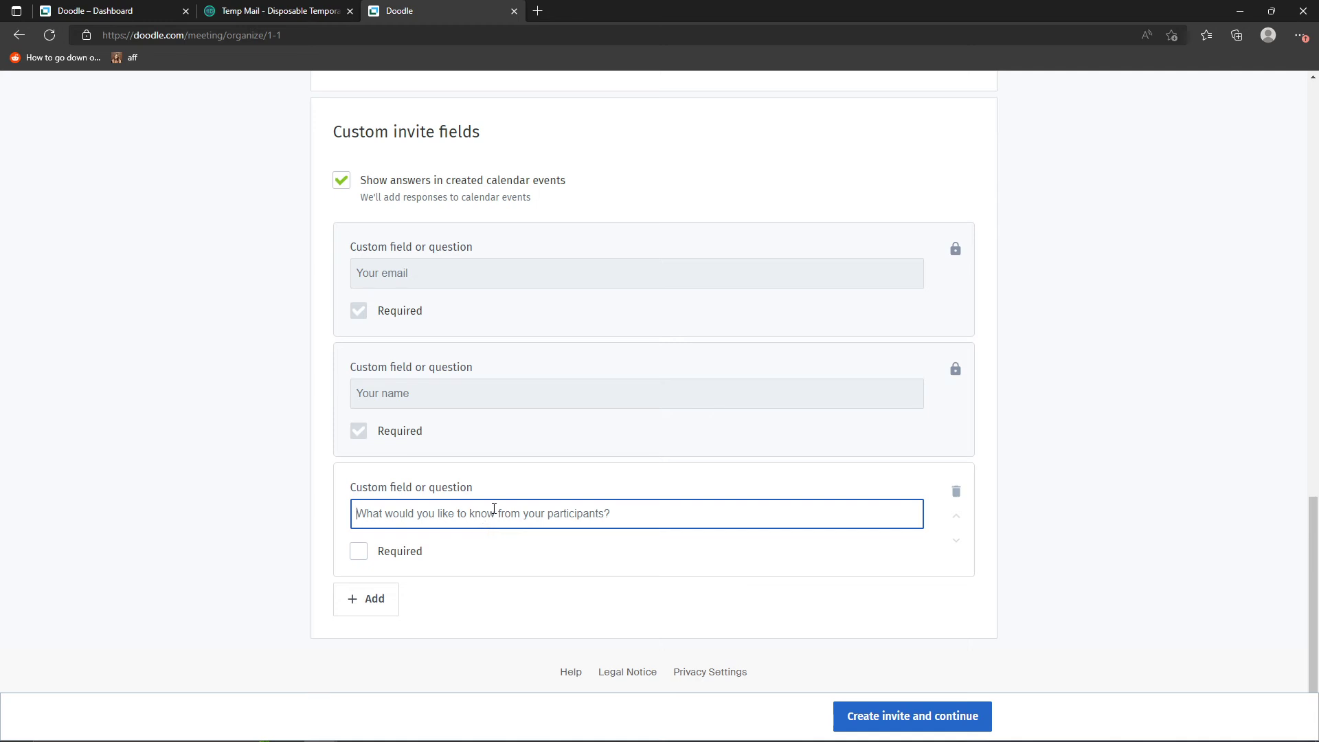
type("whats you")
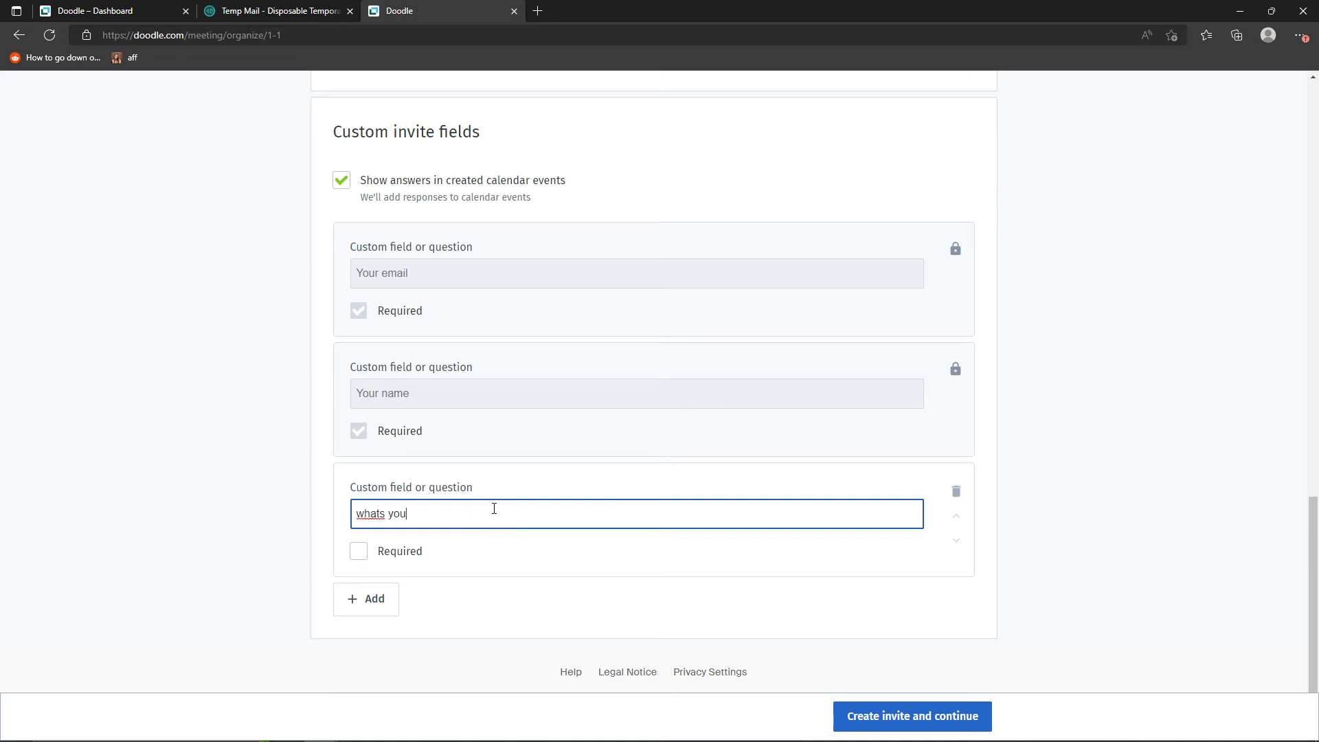
key("ctrl+BackSpace")
key("ctrl+BackSpace")
type("whe")
left_click(358, 552)
- Add a second time slot on Saturday 30 July, 9:45-11:45 AM
scroll(288, 552, "up", 10)
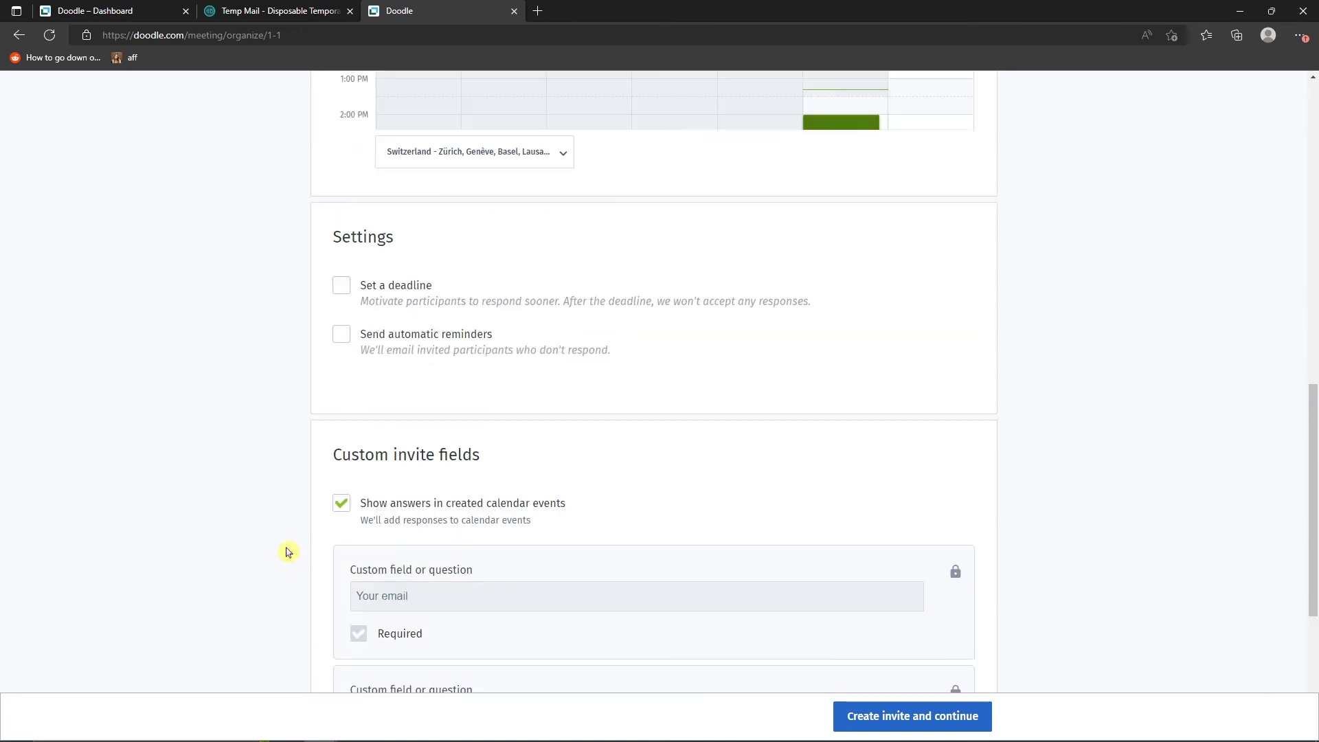
scroll(286, 552, "up", 3)
scroll(282, 552, "down", 12)
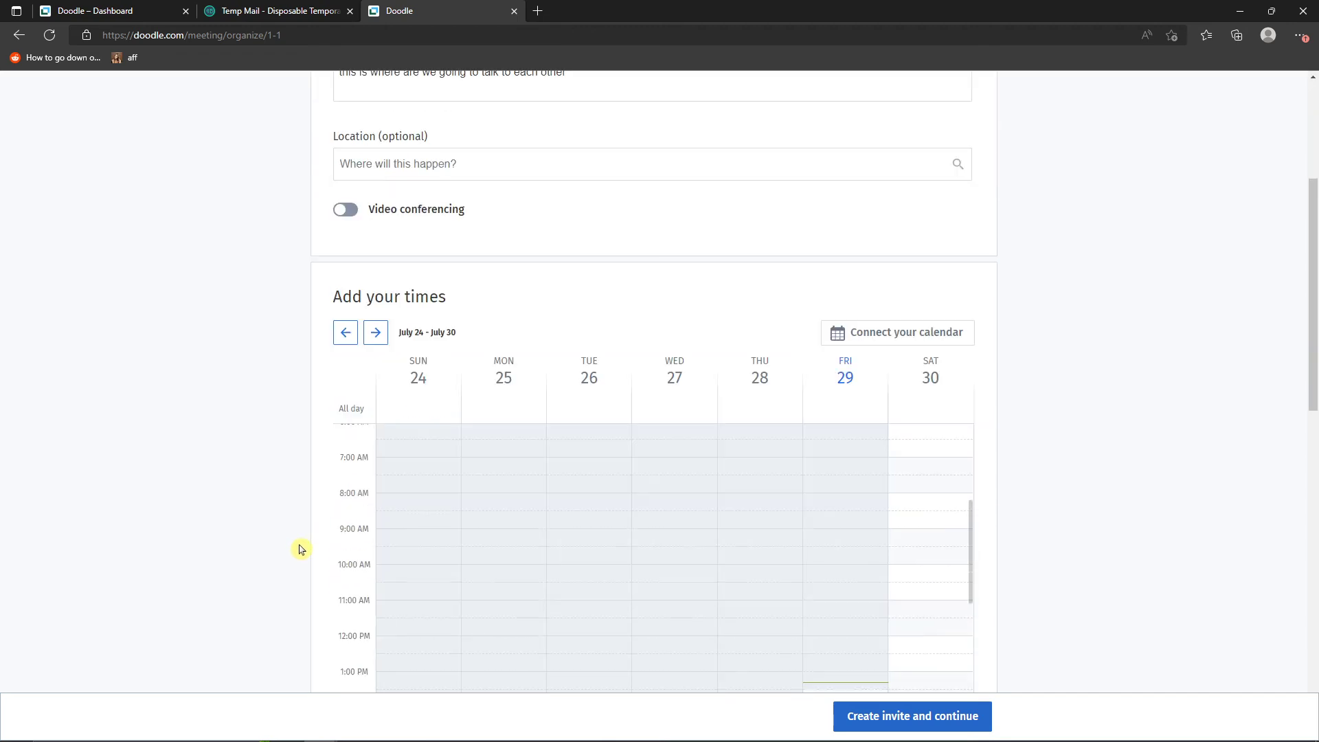
scroll(1037, 619, "up", 8)
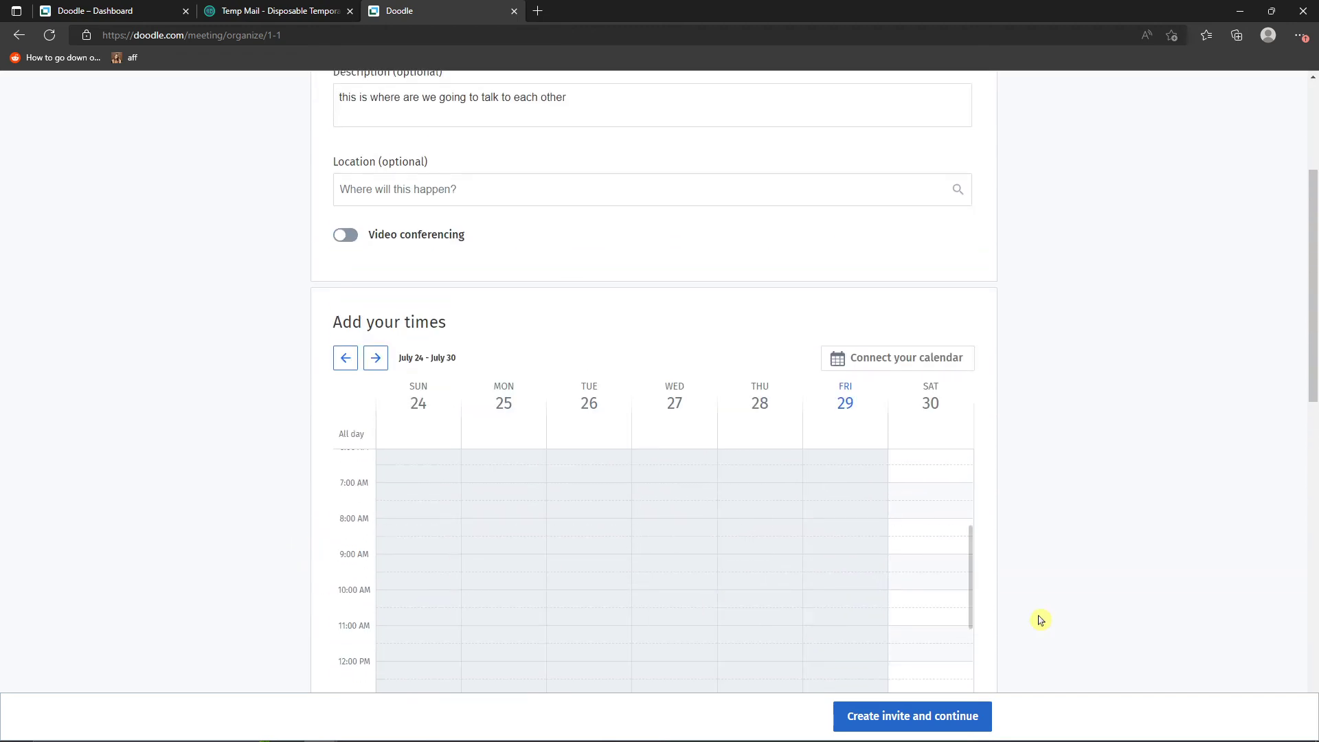
scroll(848, 492, "down", 6)
left_click(972, 141)
scroll(971, 177, "down", 2)
scroll(965, 183, "up", 4)
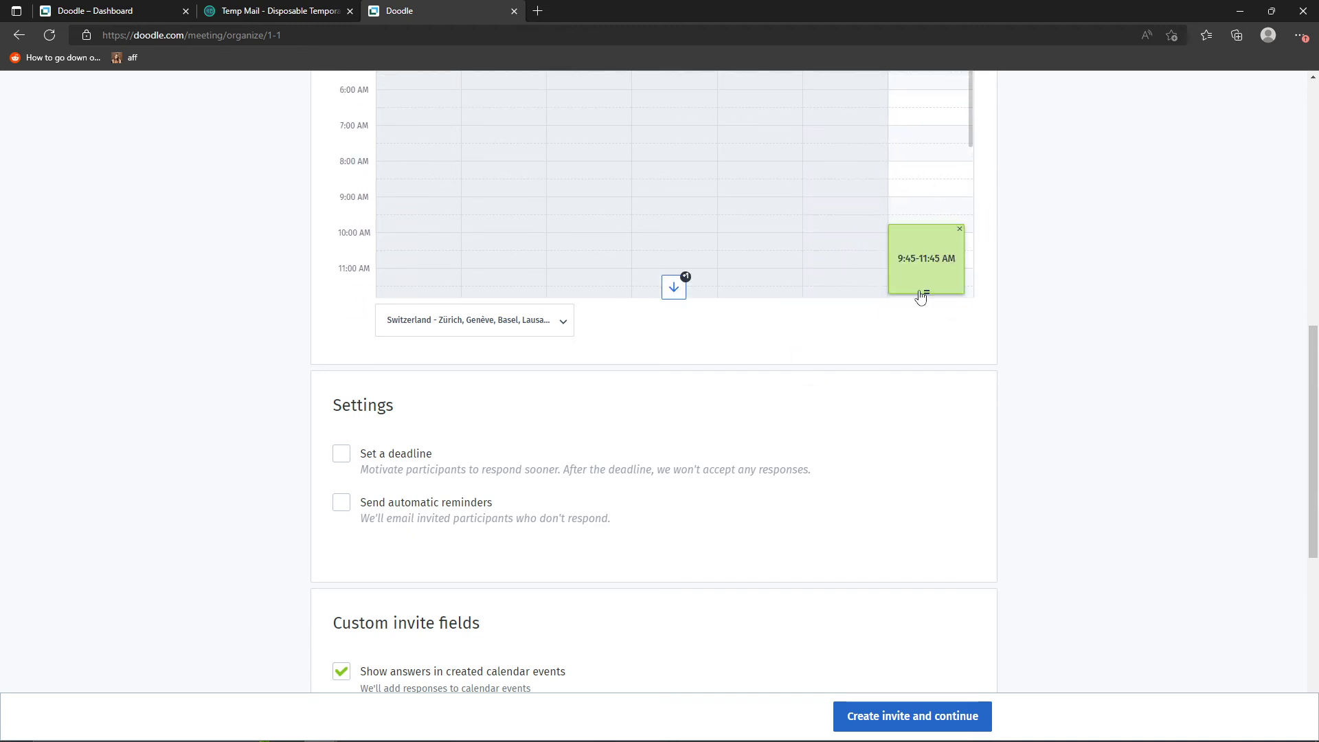
- Review the 1:1 settings and custom fields, create the invite and copy its share link
scroll(736, 430, "down", 3)
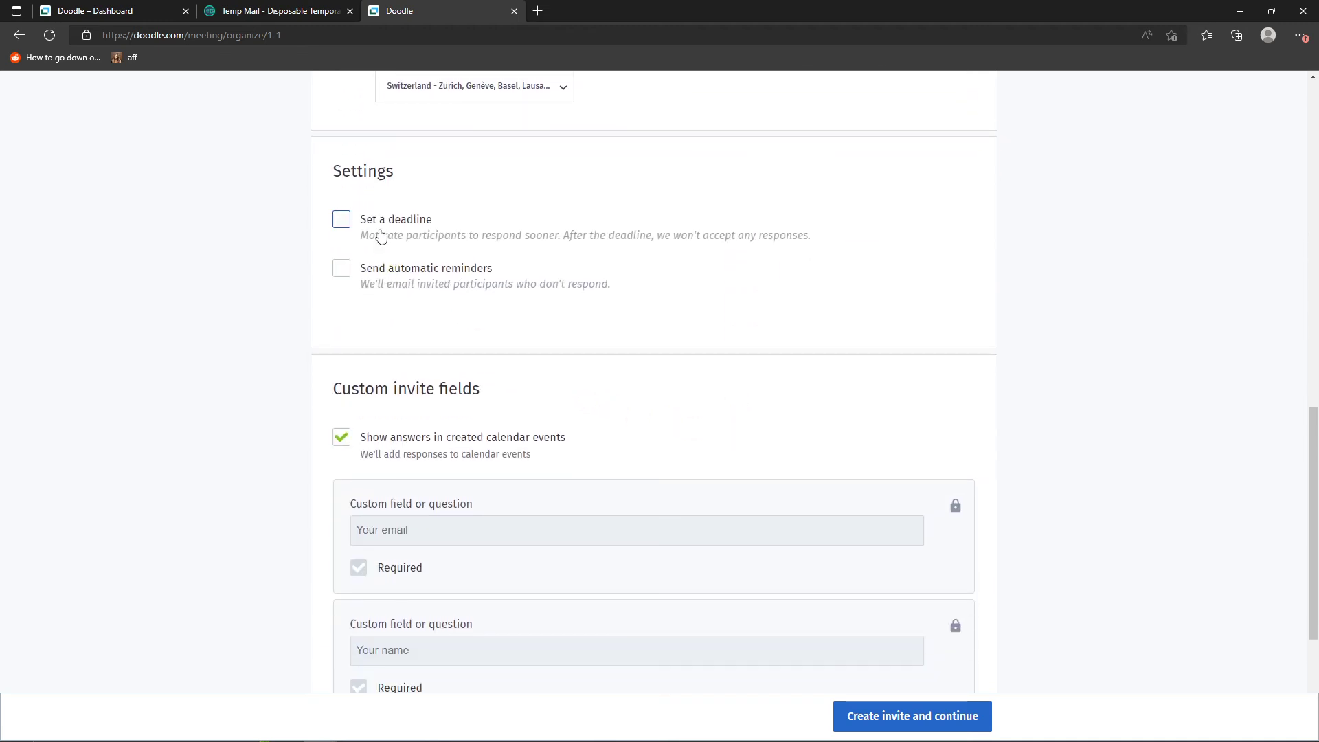
scroll(390, 238, "down", 4)
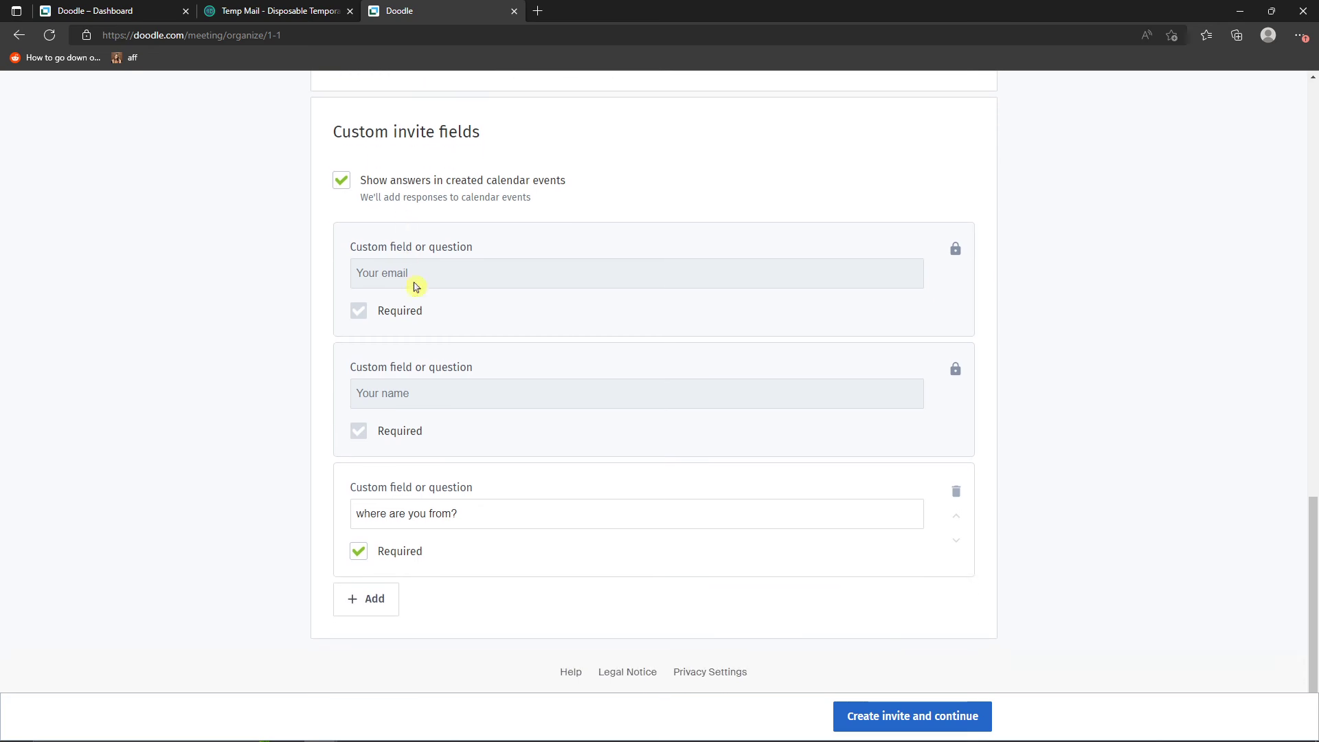
scroll(1190, 566, "up", 15)
scroll(1189, 566, "up", 2)
left_click(951, 719)
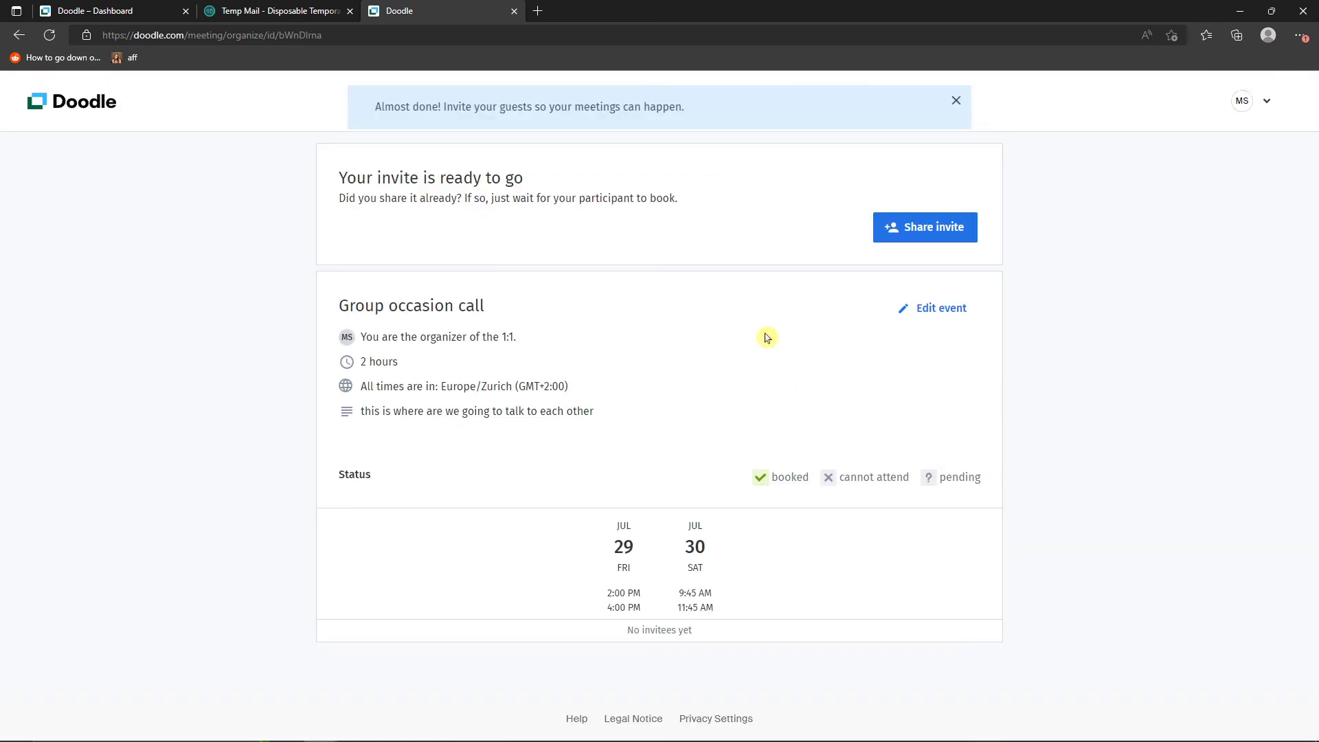
left_click(908, 231)
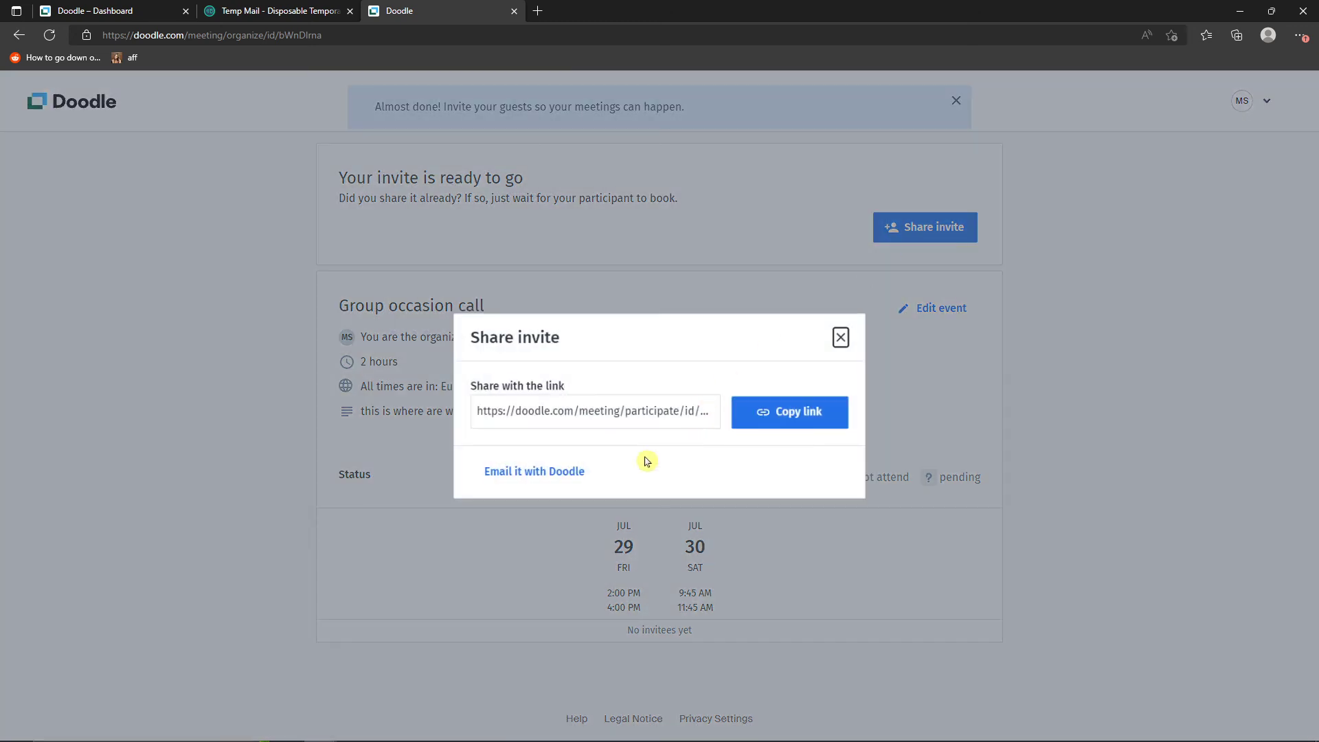
left_click(790, 412)
- Switch to the Doodle participant window in Google Chrome and open the copied 1:1 invite link
mouse_move(422, 729)
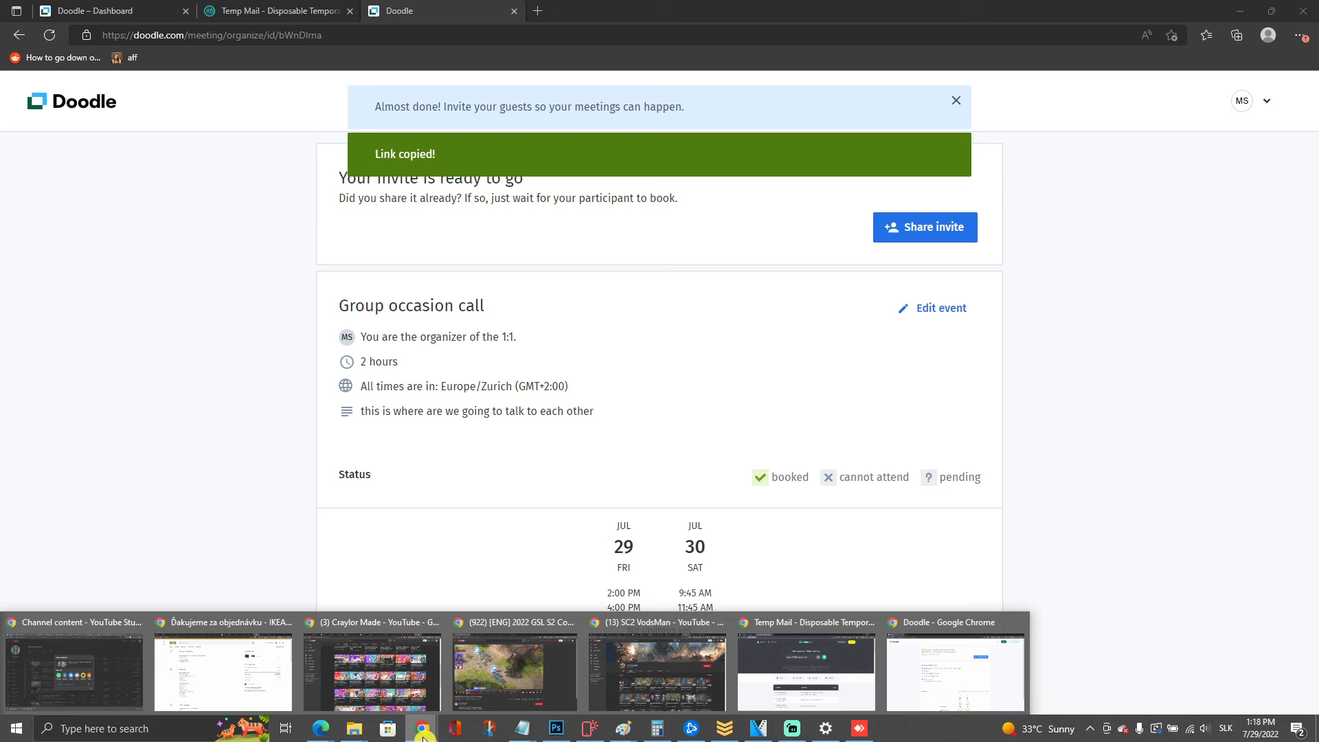
left_click(916, 686)
left_click(377, 41)
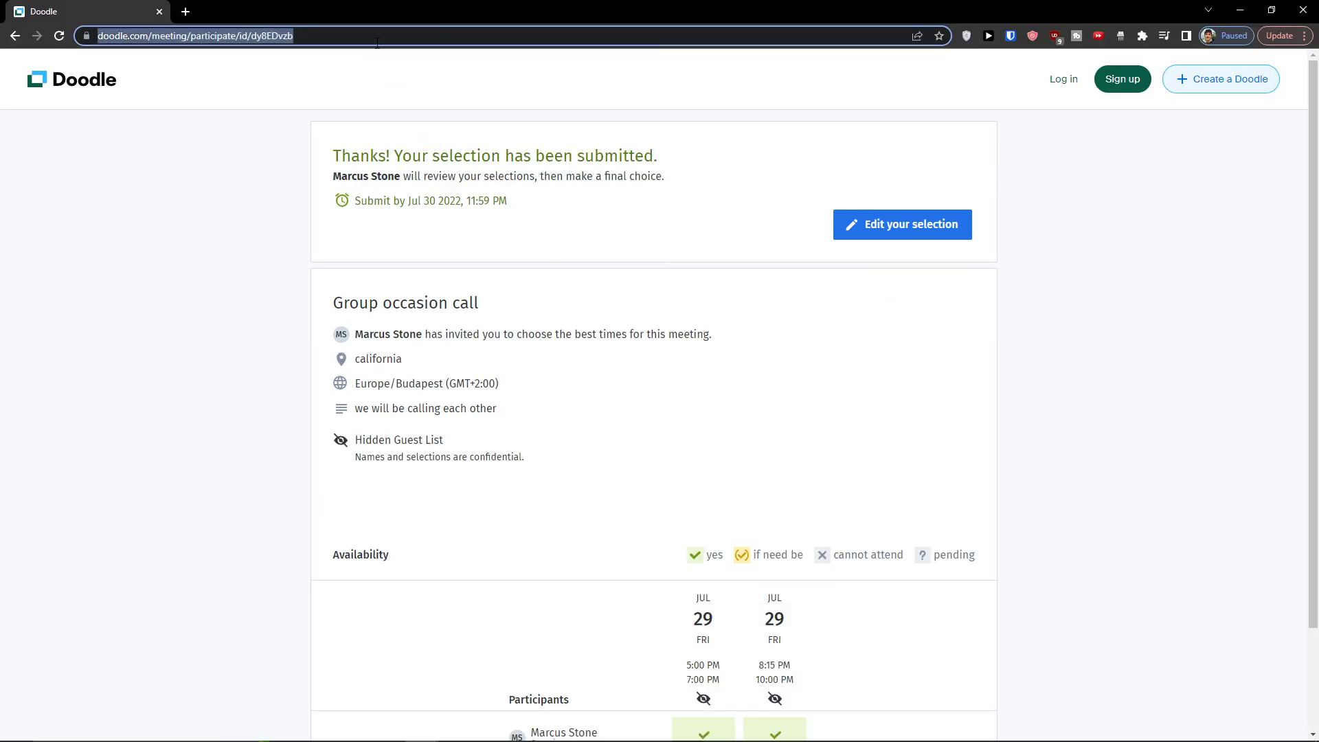
key("ctrl+v")
key("Return")
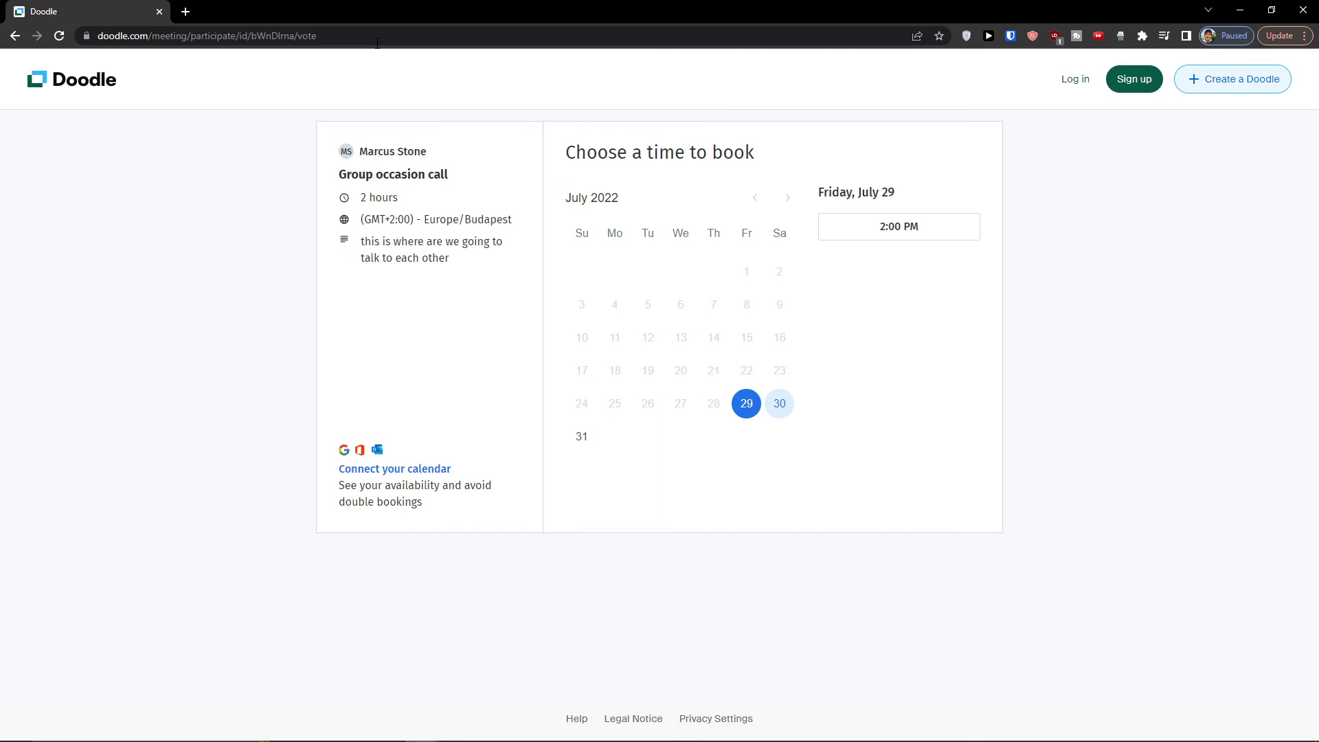
- Compare the times offered on July 29 and 30, and choose Saturday, July 30 at 9:45 AM
left_click(780, 411)
left_click(744, 416)
left_click(780, 404)
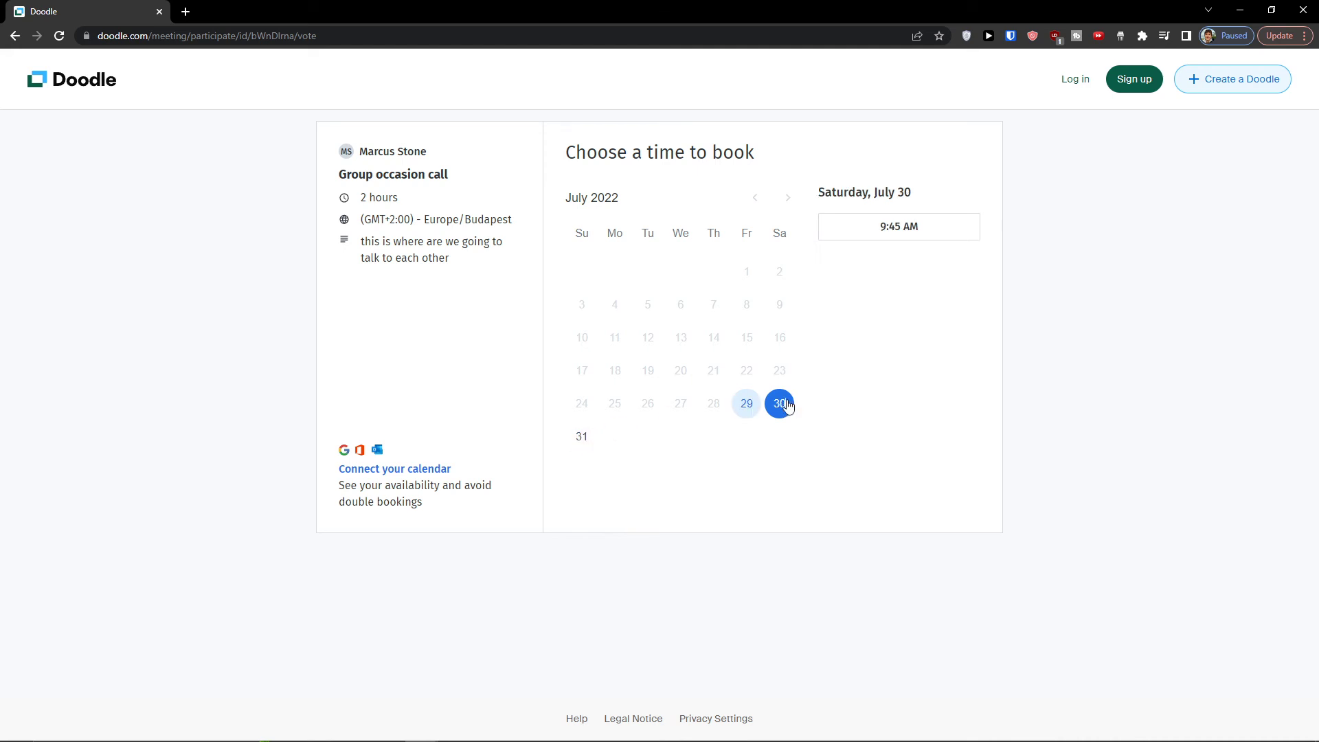
left_click(746, 403)
left_click(783, 406)
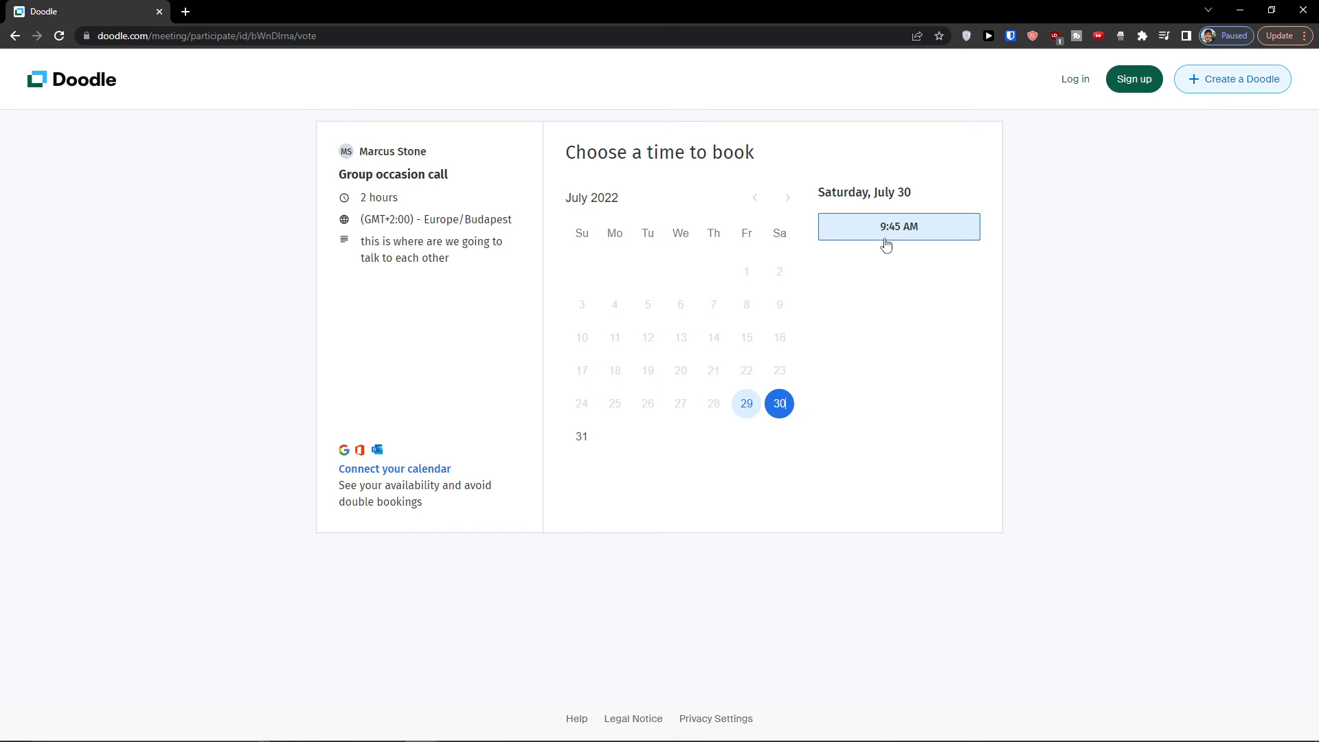
left_click(887, 244)
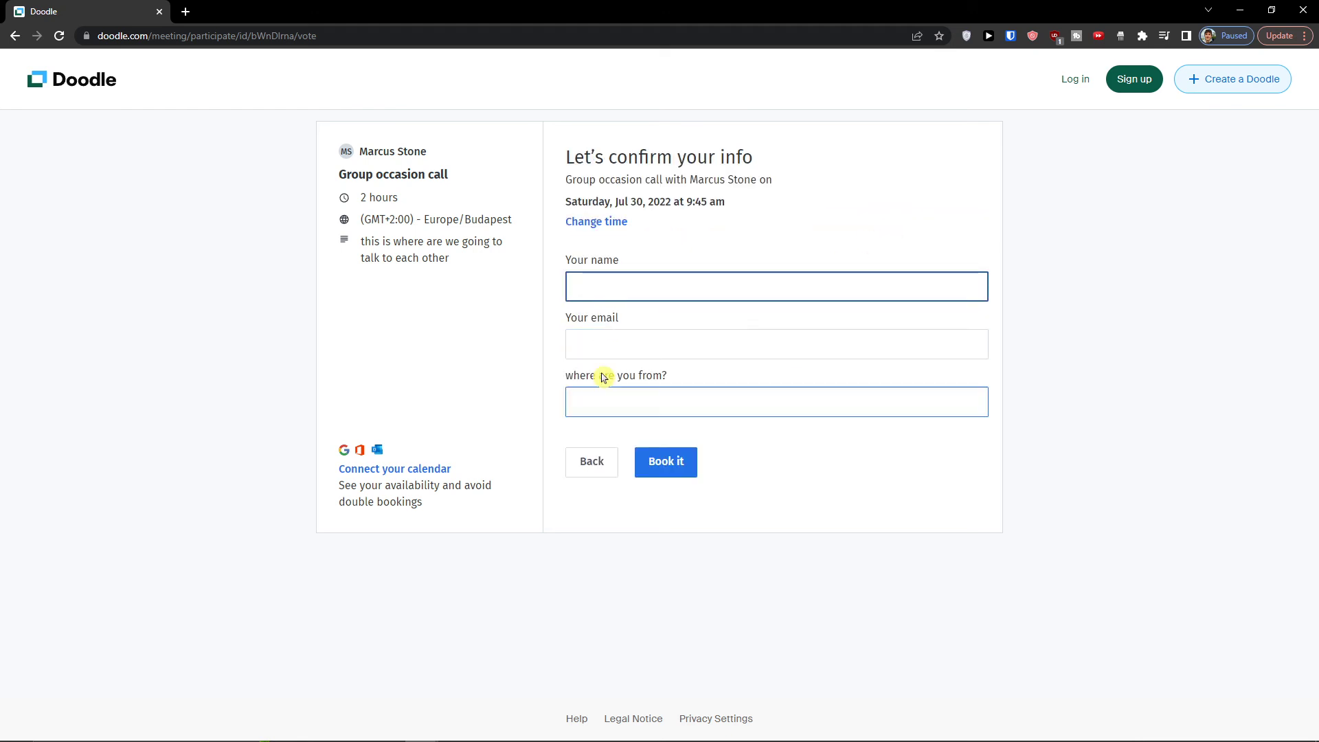
- Fill in the participant's name and email, answer "where are you from?" with Slovakia, and book the meeting
left_click(663, 462)
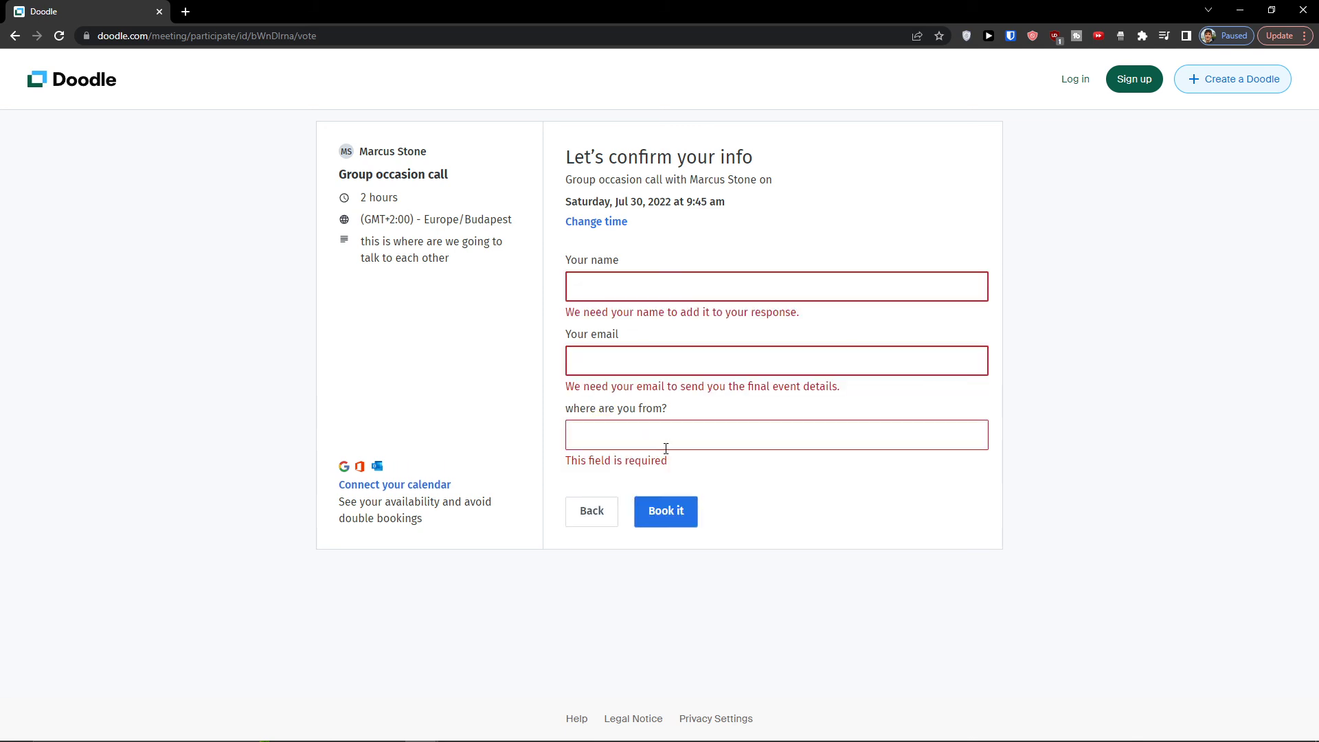
type("jolo")
key("Tab")
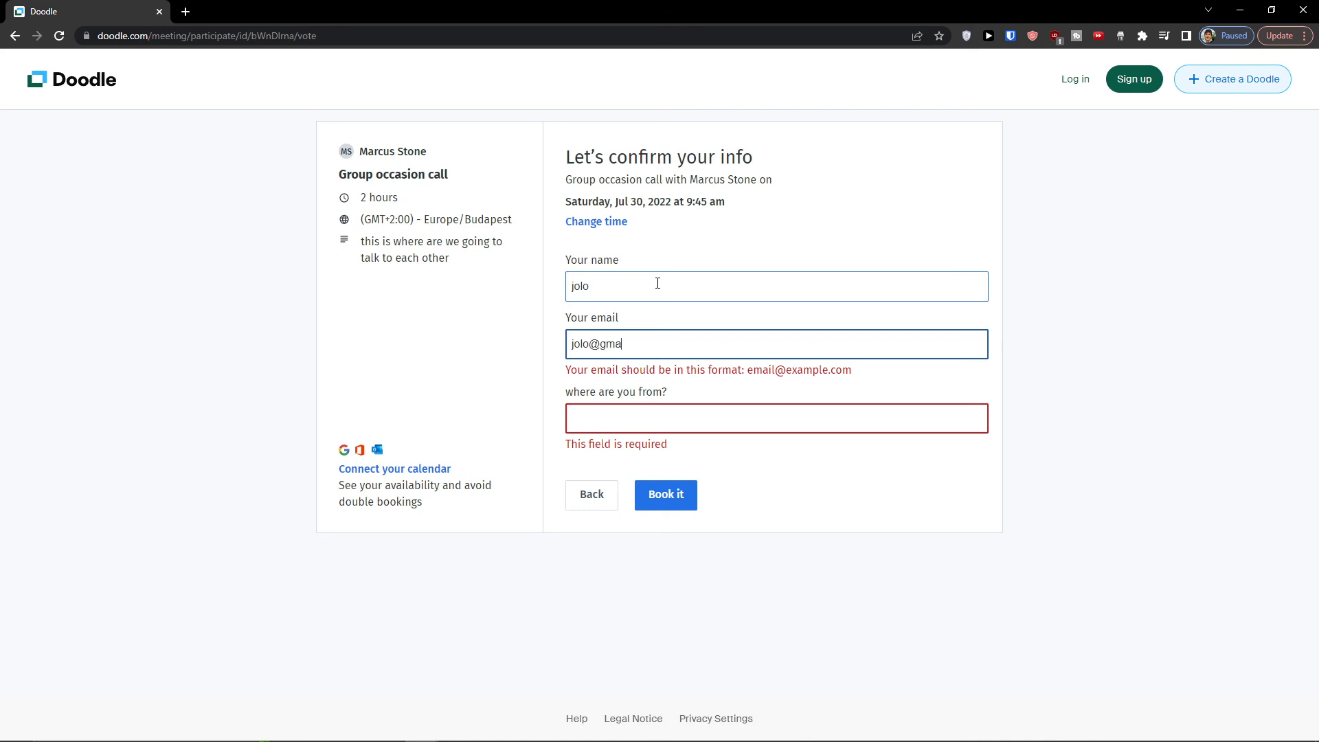
key("Tab")
type("Slovak")
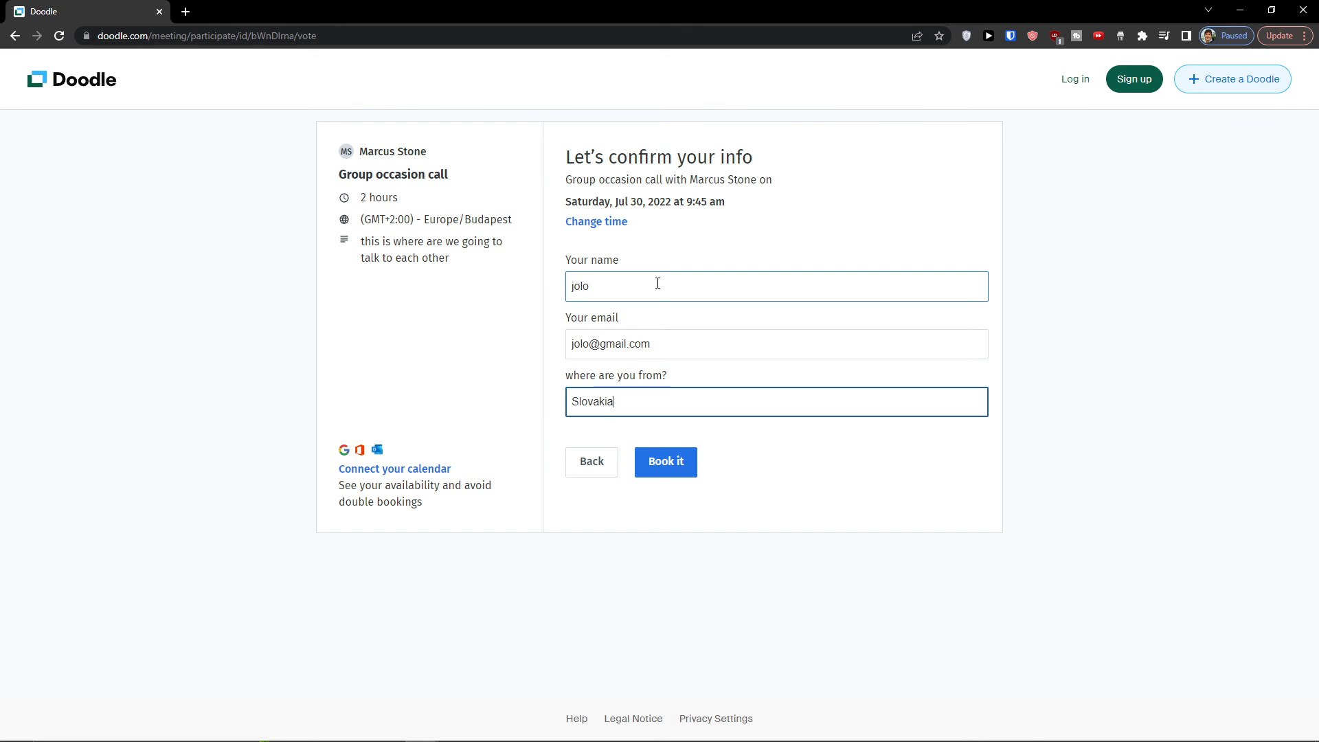
left_click(672, 470)
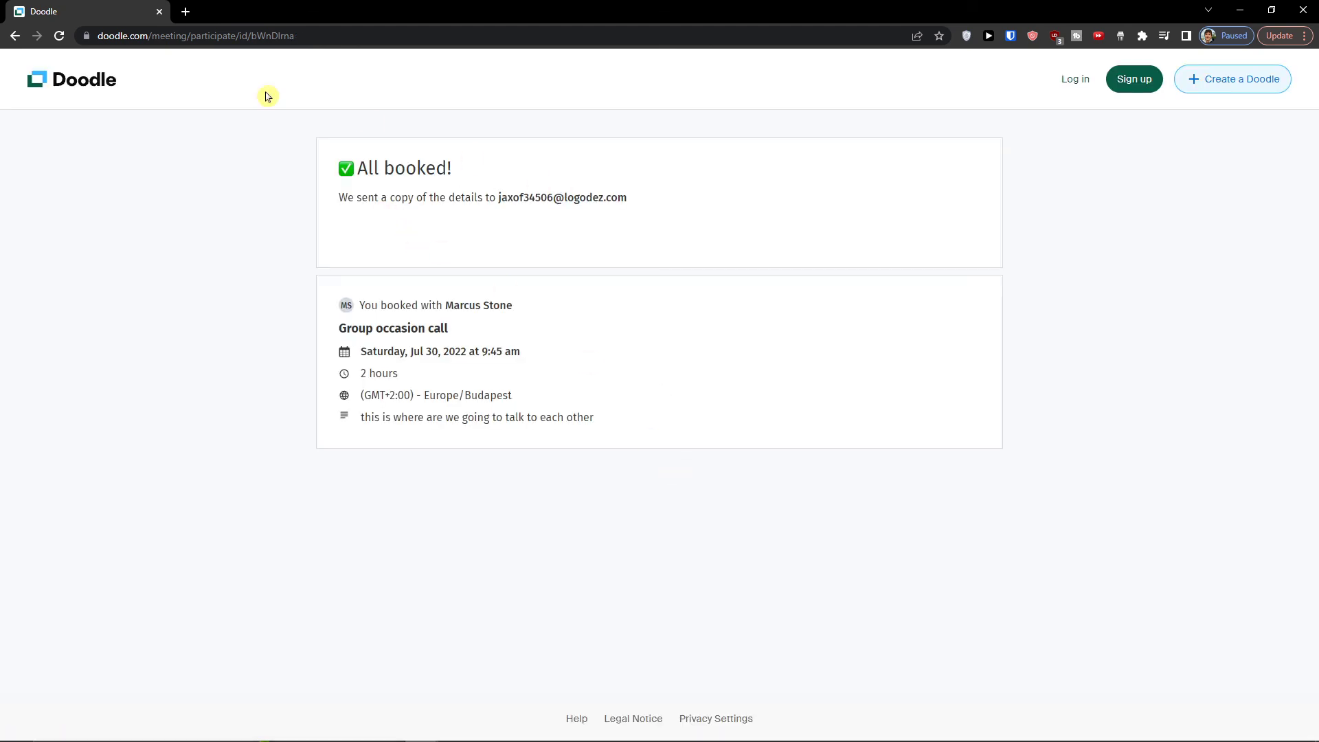
- Leave the participant's booking confirmation, switch to the organizer's Doodle window in Microsoft Edge and return to the dashboard
left_click(95, 95)
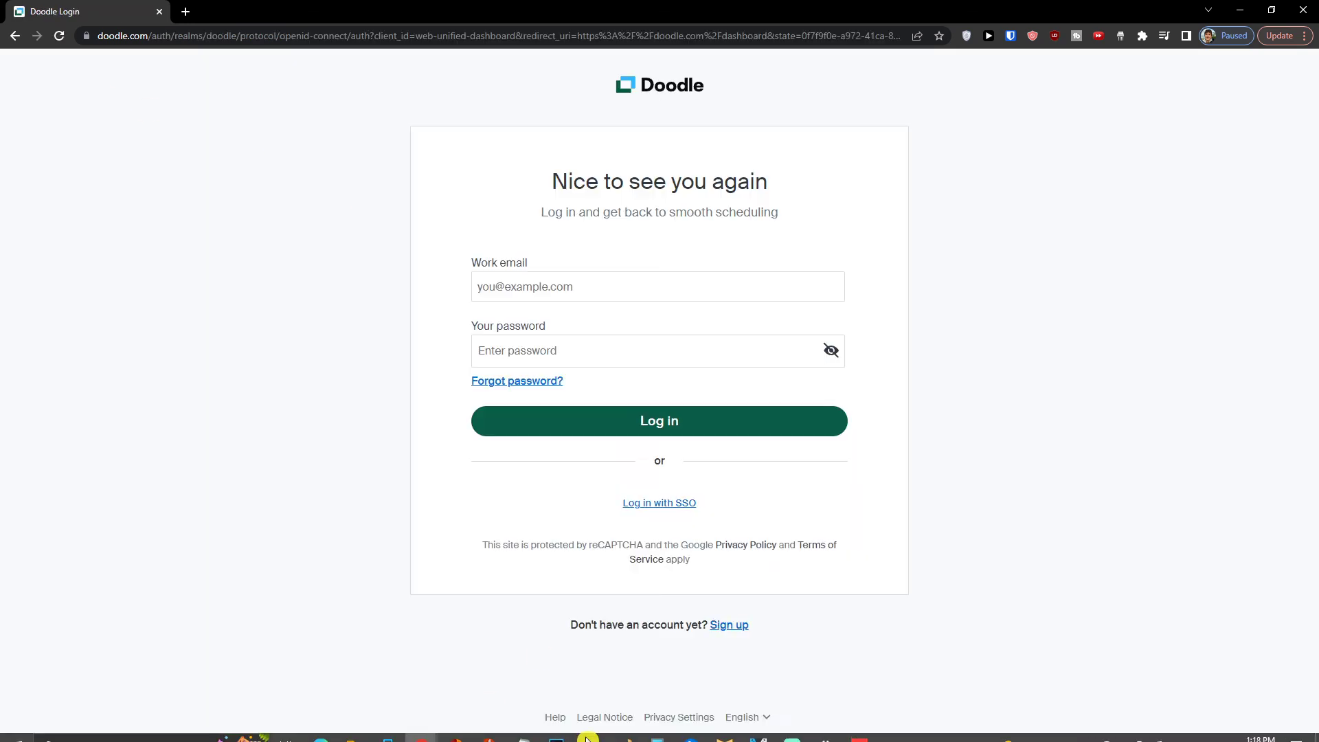
mouse_move(423, 729)
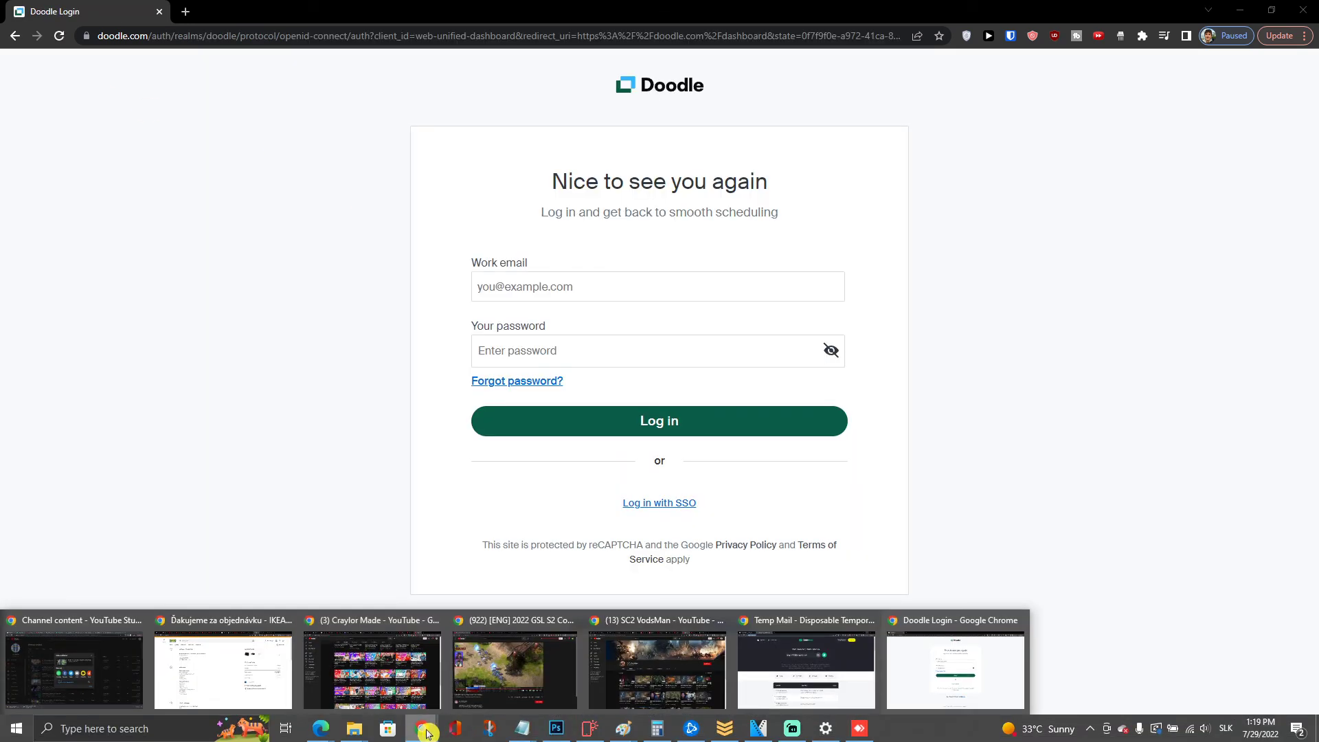
left_click(983, 674)
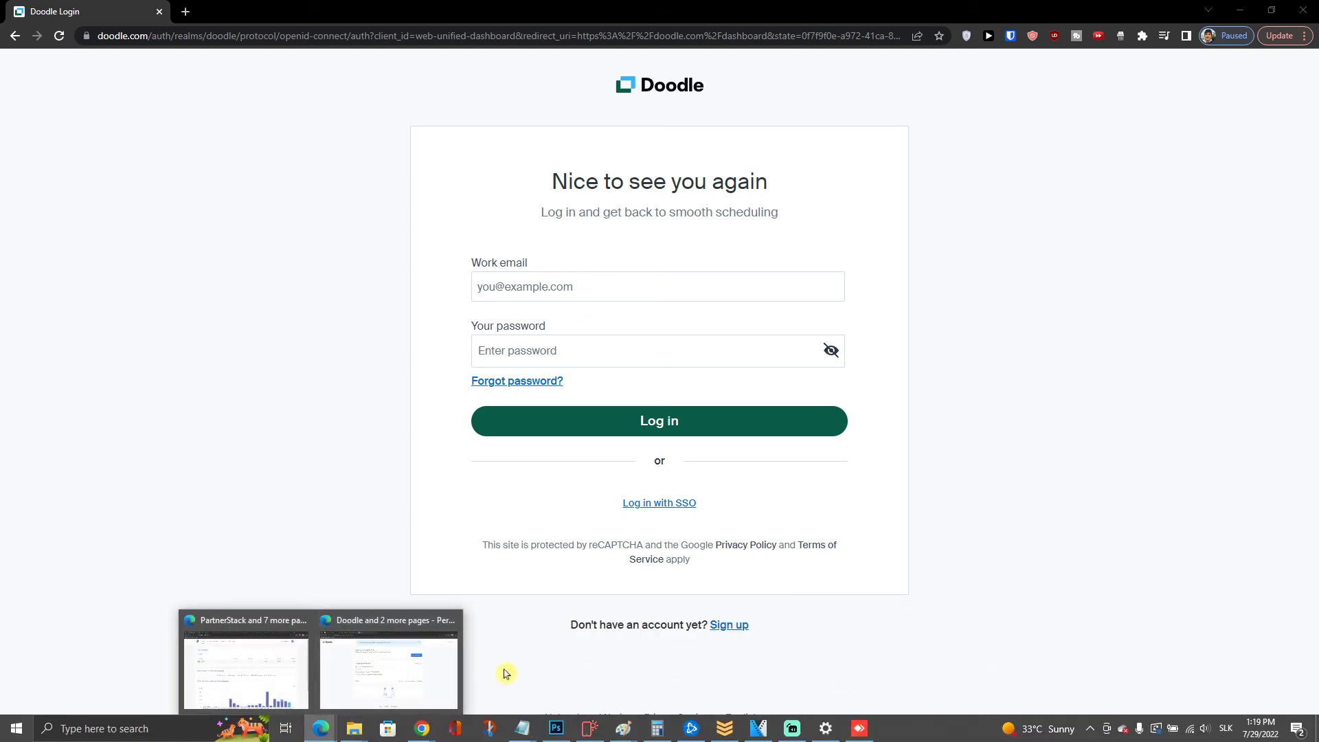
left_click(408, 677)
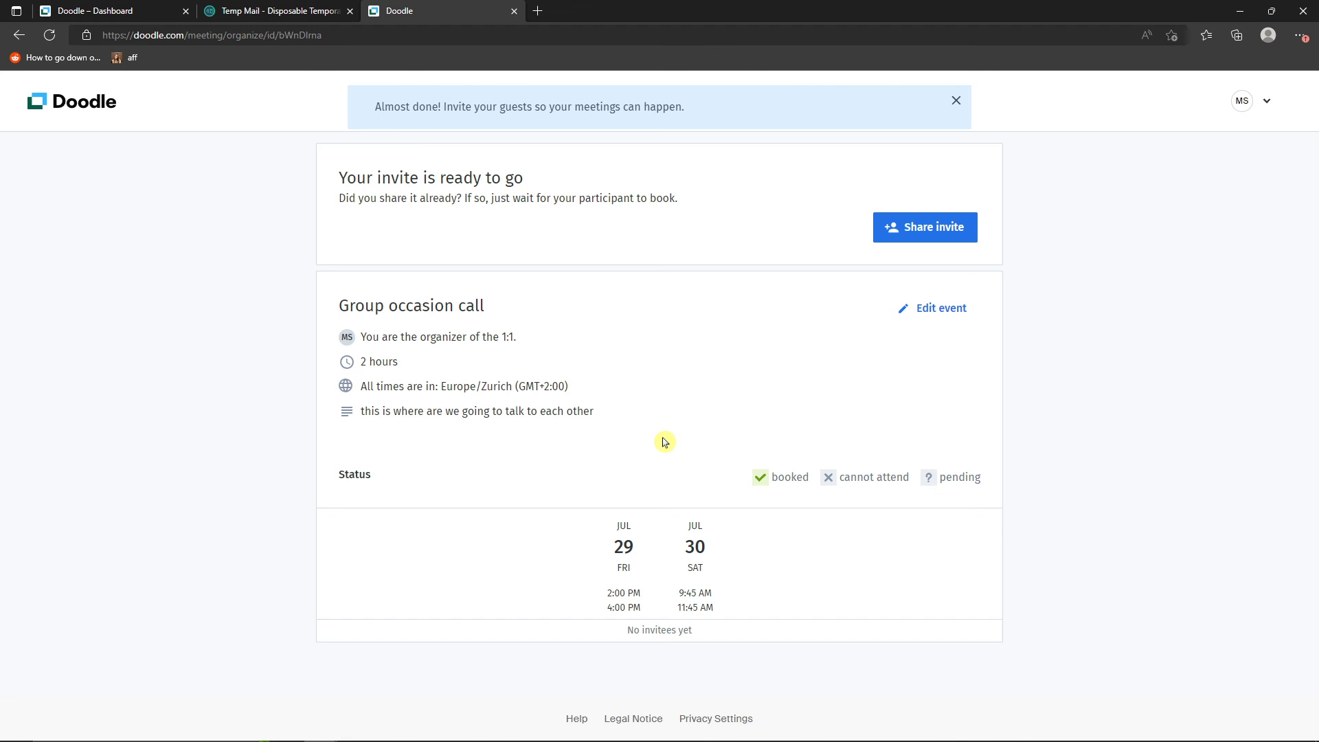
left_click(69, 124)
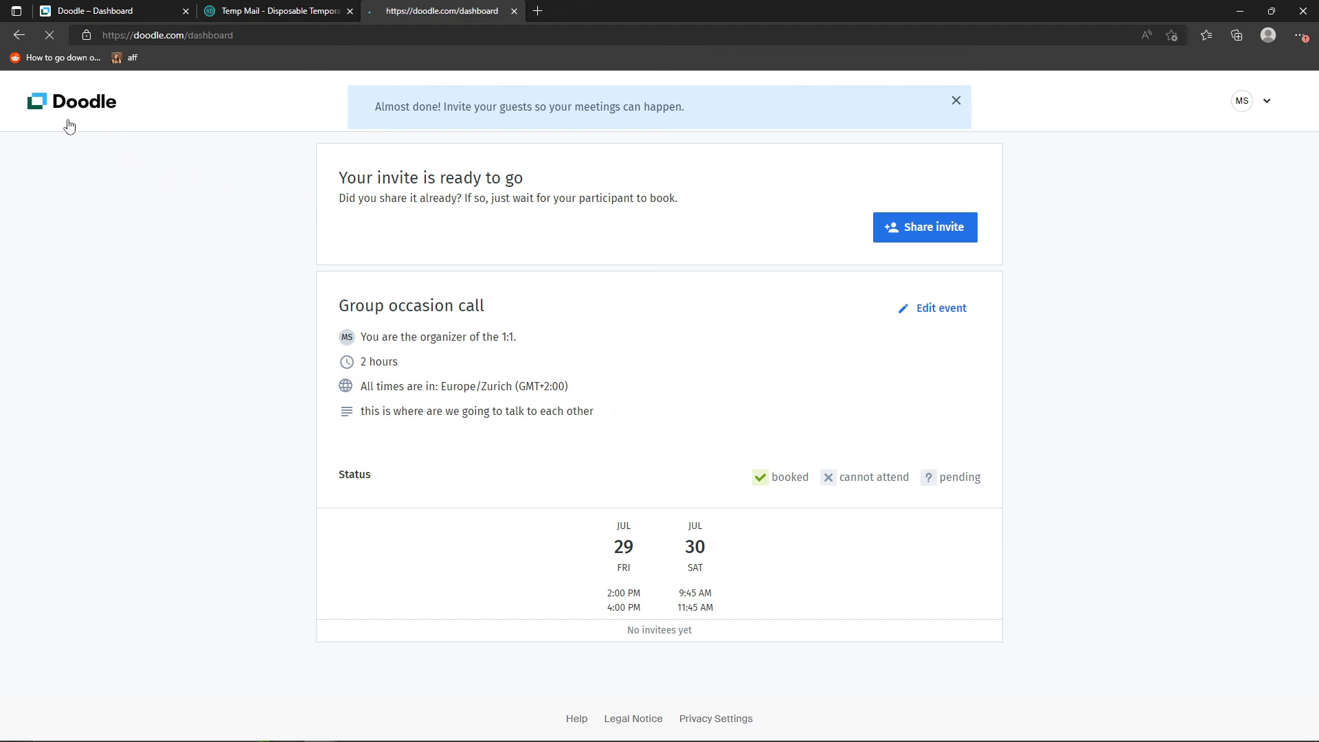
- Start creating a booking page, read what connecting a calendar allows, and go back to the dashboard without connecting one
left_click(1262, 117)
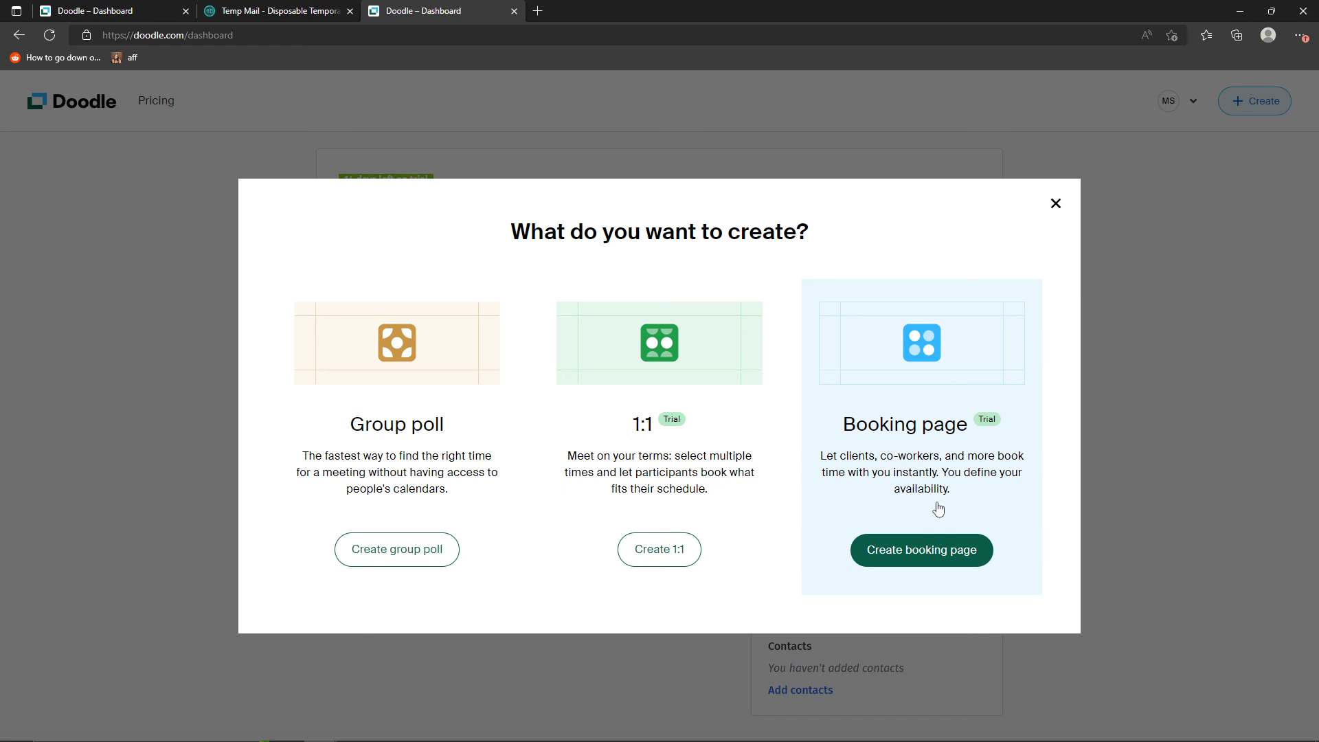
left_click(951, 548)
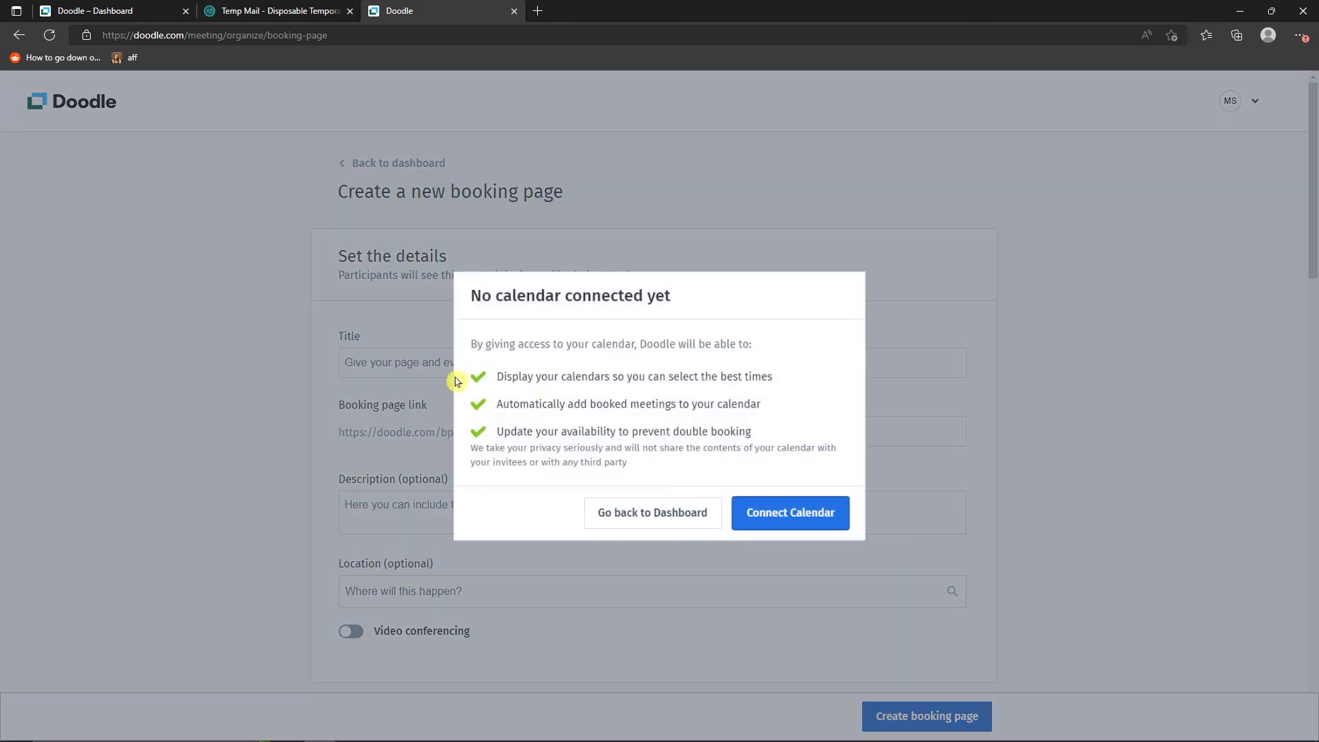
left_click_drag(459, 377, 804, 430)
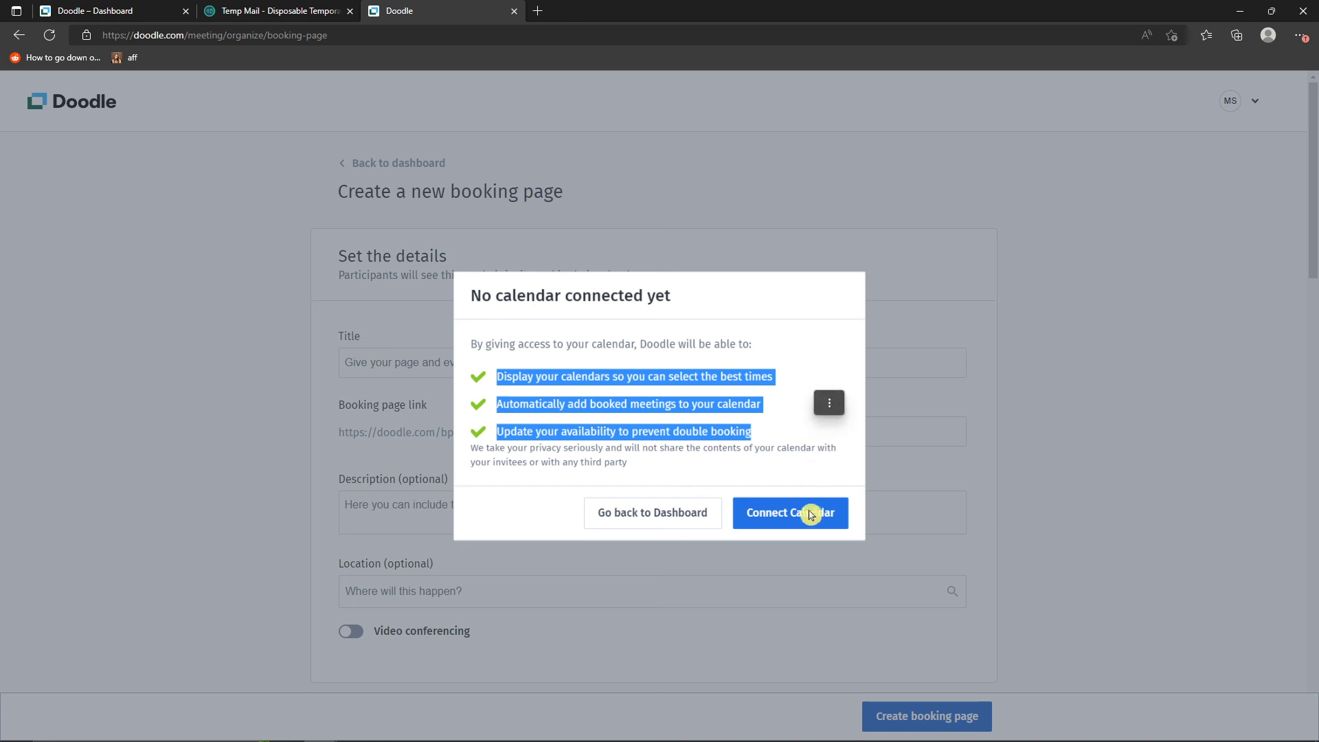
left_click(712, 515)
left_click(626, 513)
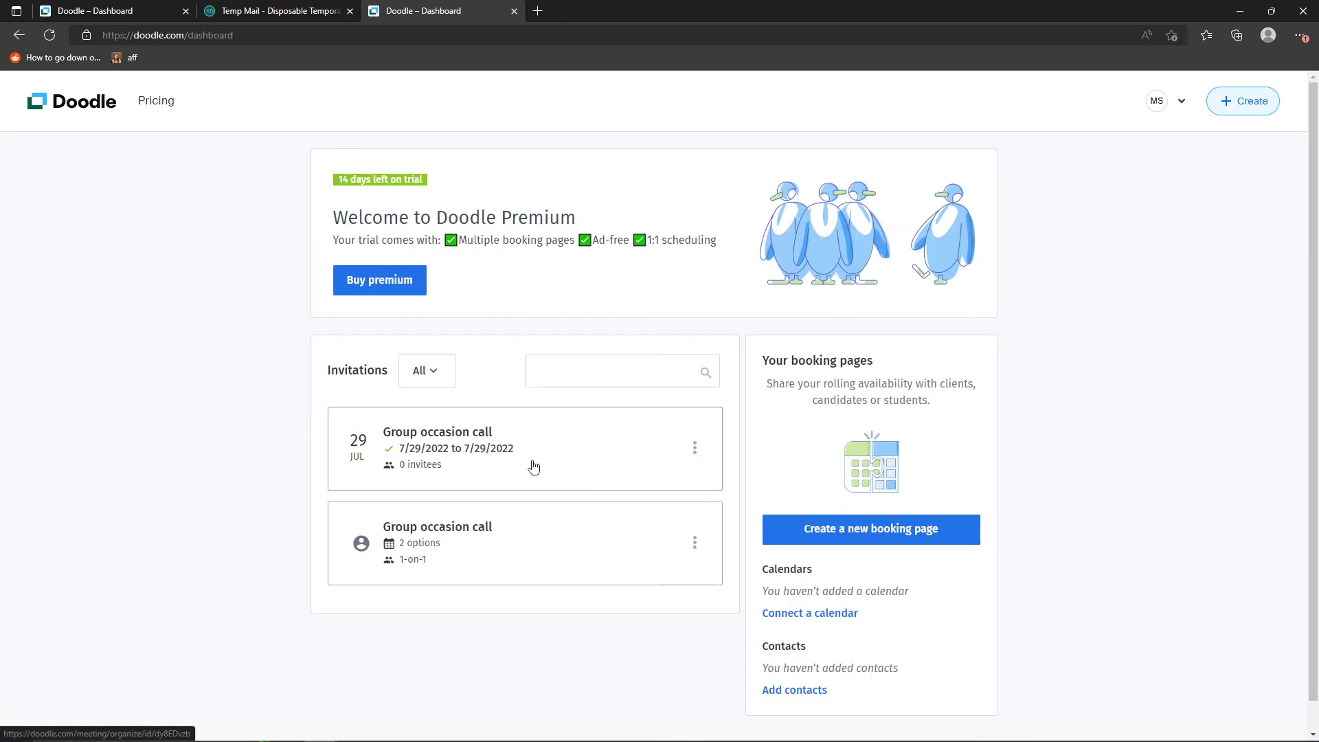
- Open the booking page creation form again from the dashboard
left_click(1241, 108)
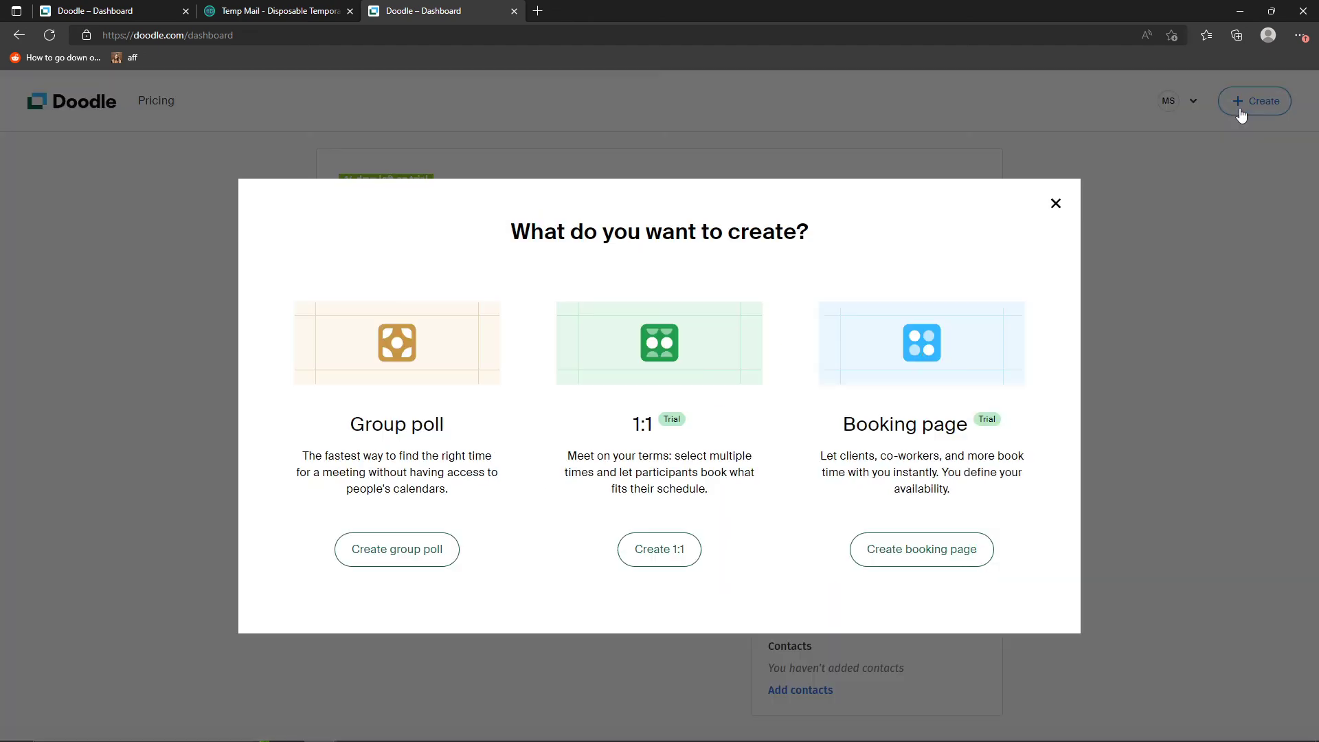
left_click(925, 360)
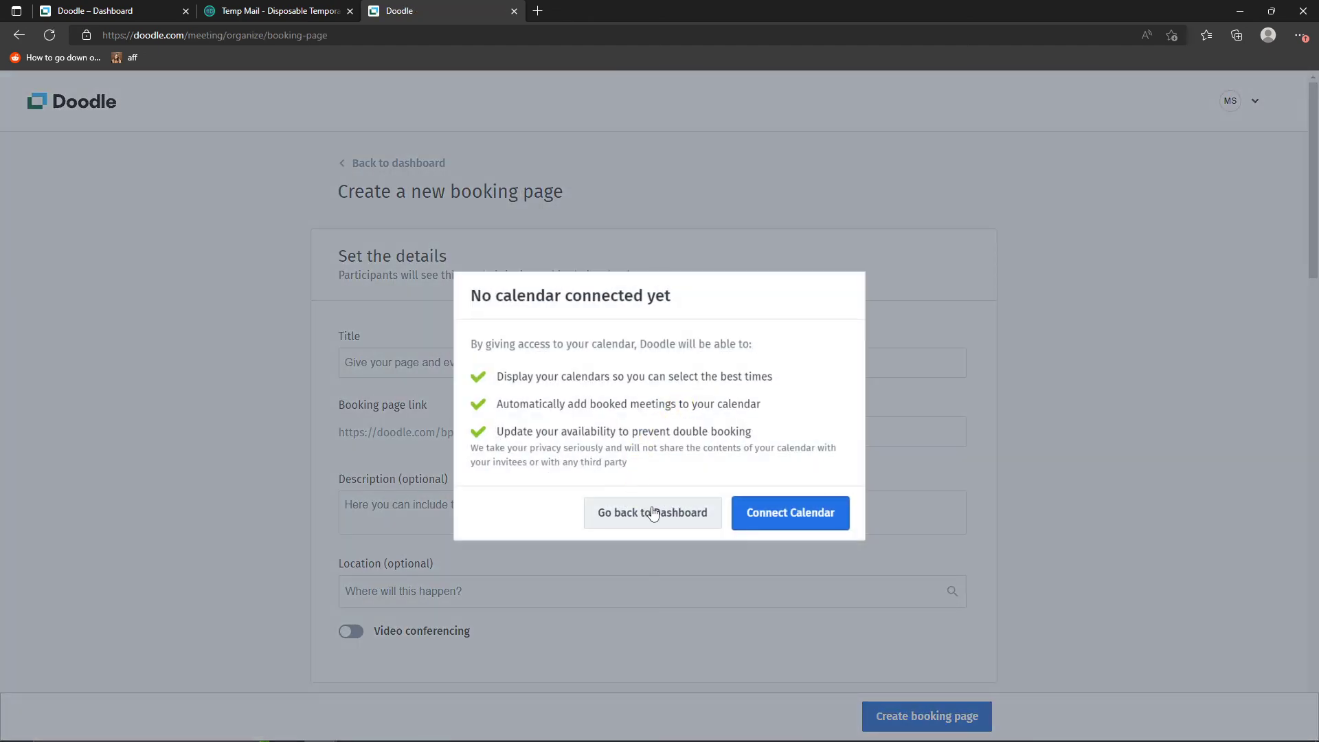